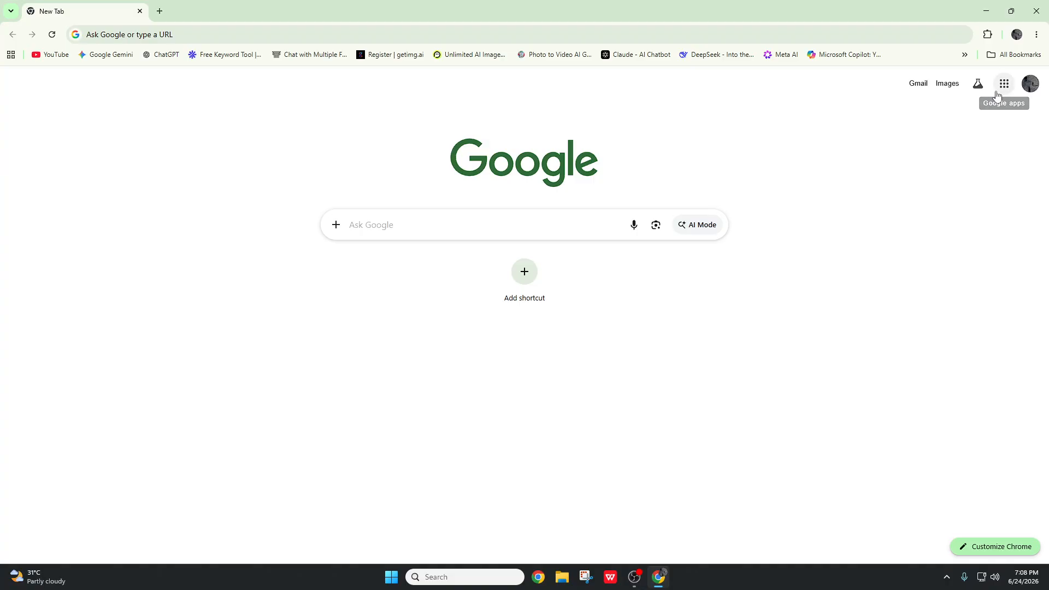
Open Google Forms from the list of Google apps.
left_click(1031, 84)
left_click(1005, 84)
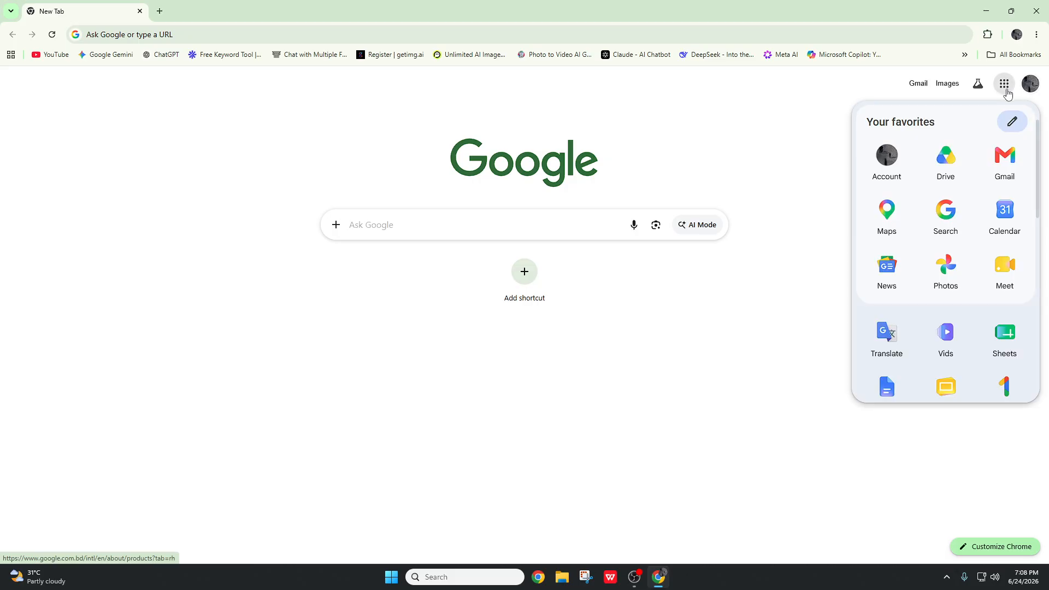
scroll(1000, 327, "down", 8)
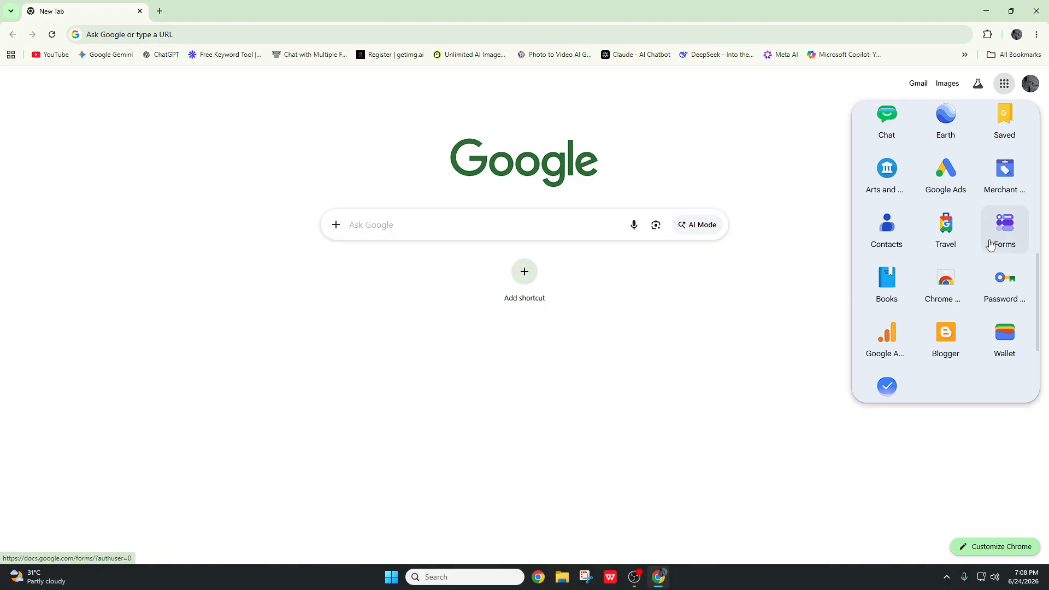
left_click(1010, 245)
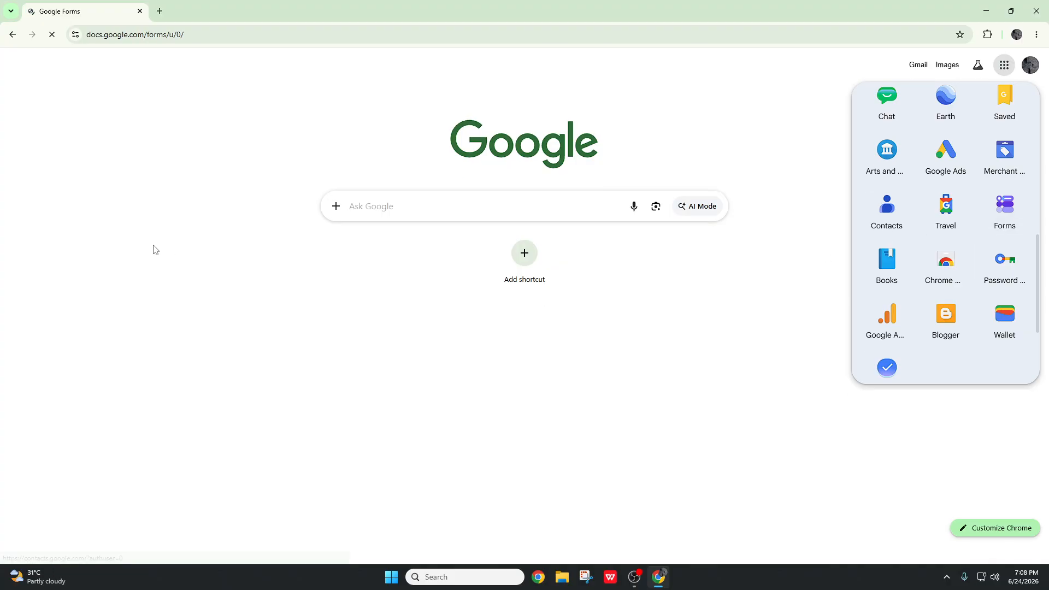
Open Google Forms in a second browser tab through the address "forms" and close that duplicate tab.
left_click(160, 11)
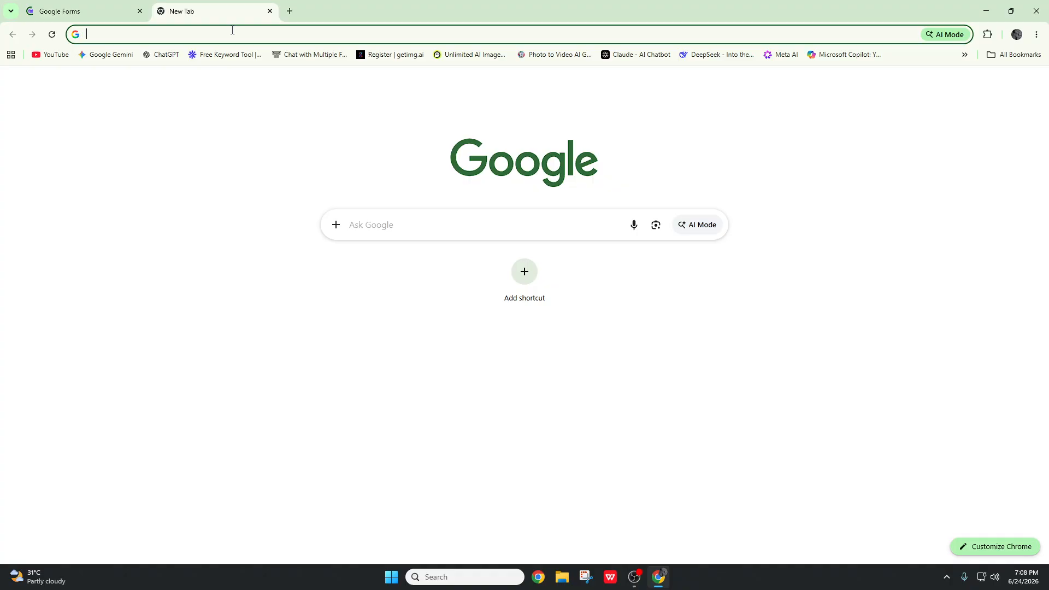
type("forms")
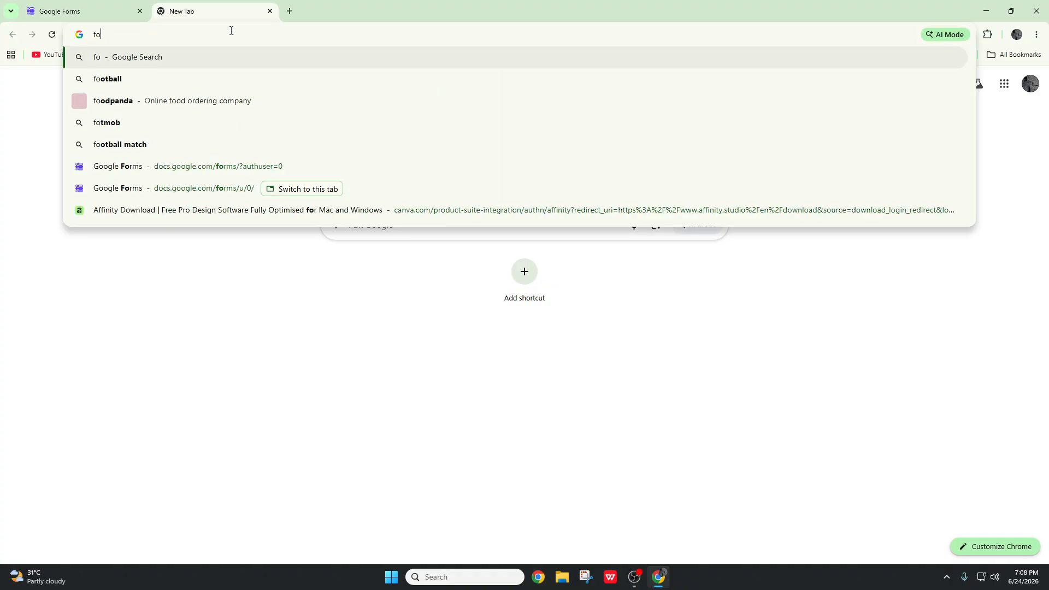
key("Return")
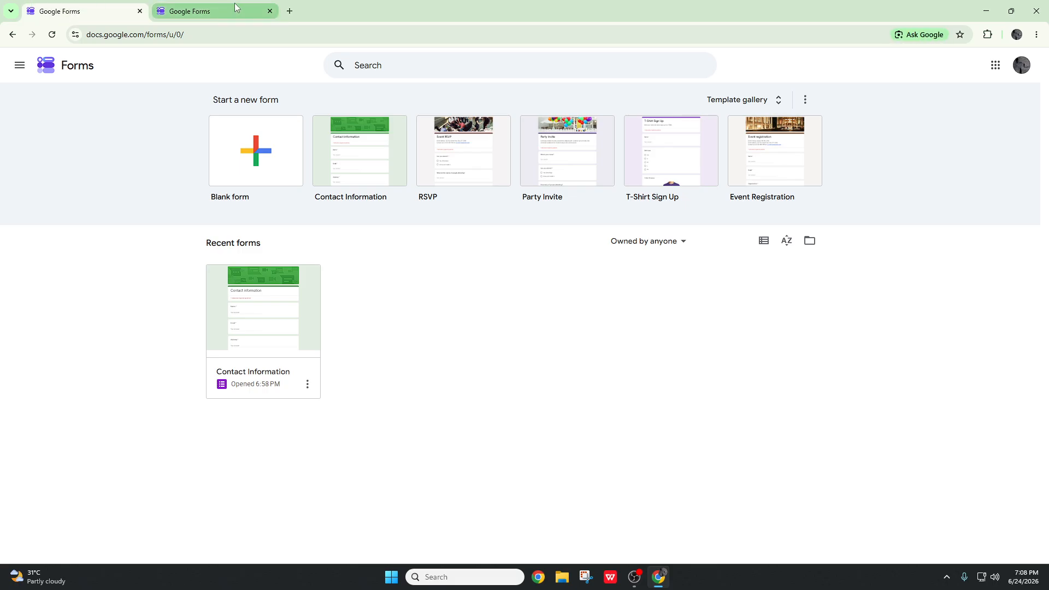
left_click(217, 5)
left_click(270, 12)
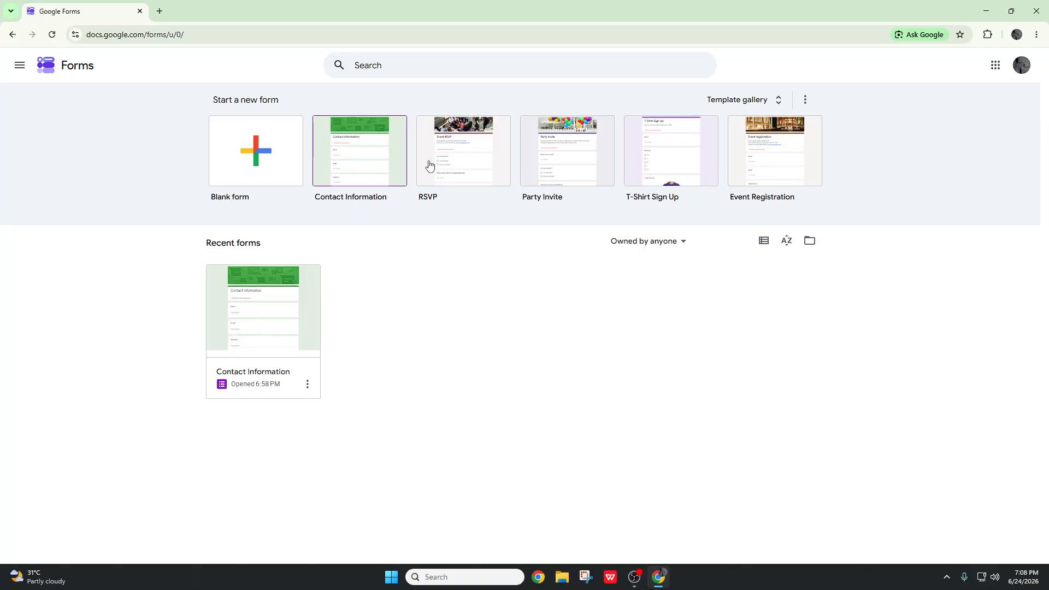
Browse the full template gallery and create a form from the Contact Information template.
left_click(754, 102)
scroll(637, 212, "down", 6)
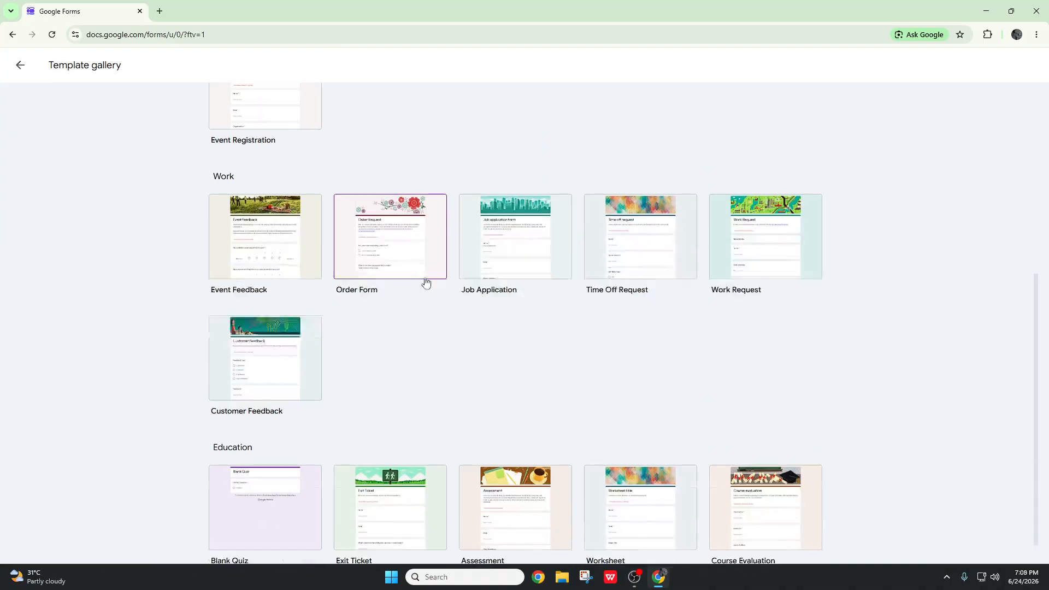
scroll(447, 368, "up", 6)
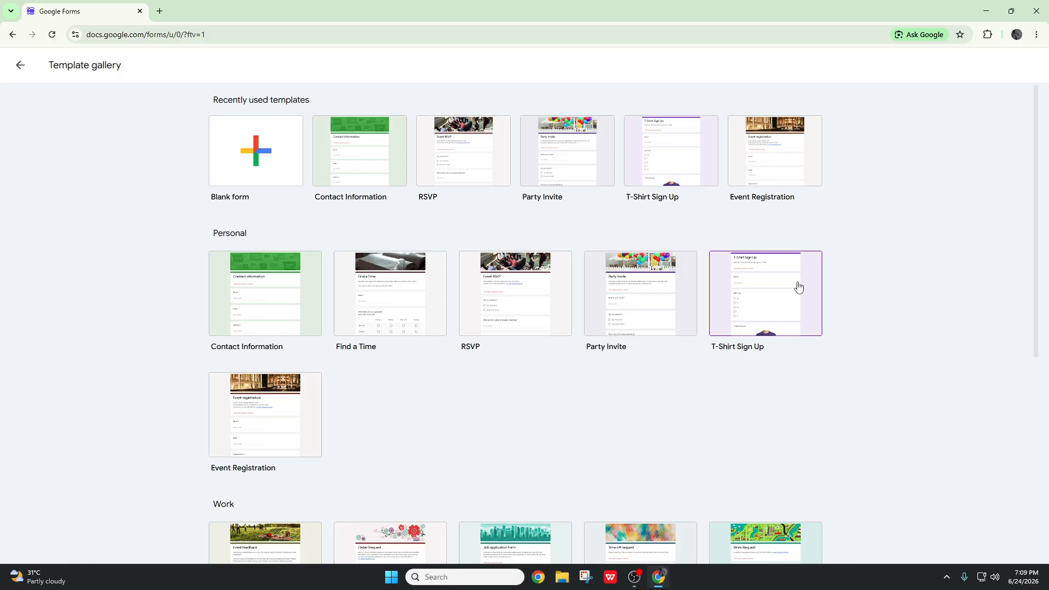
scroll(798, 287, "down", 5)
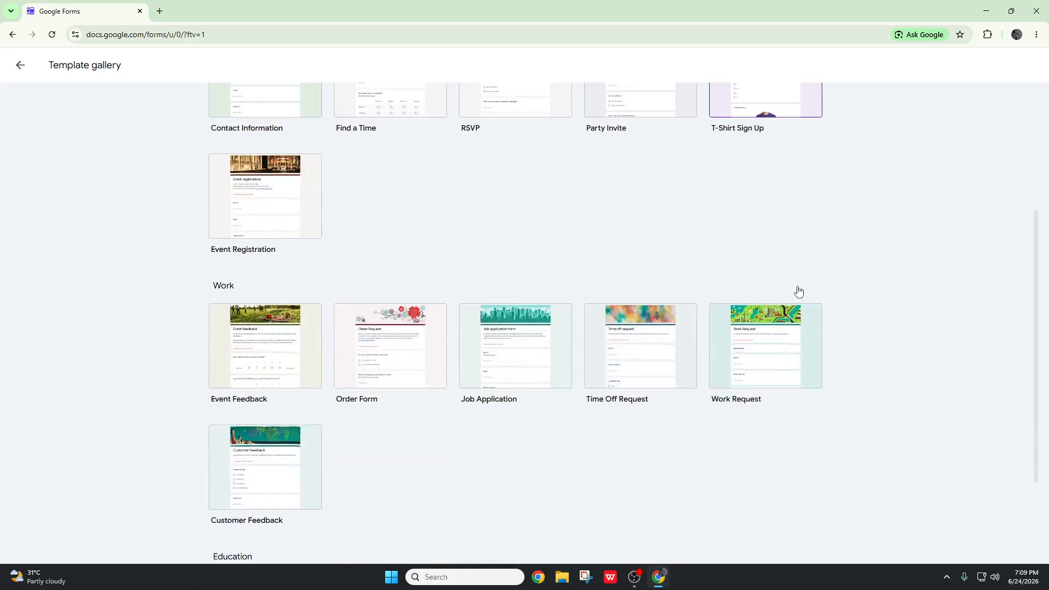
scroll(448, 387, "down", 1)
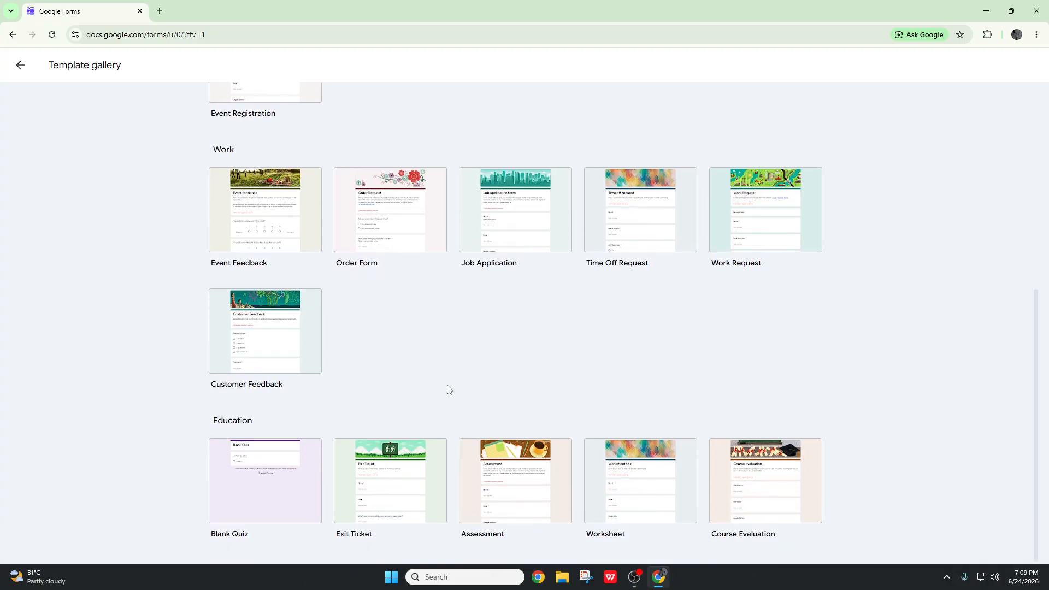
scroll(447, 389, "up", 6)
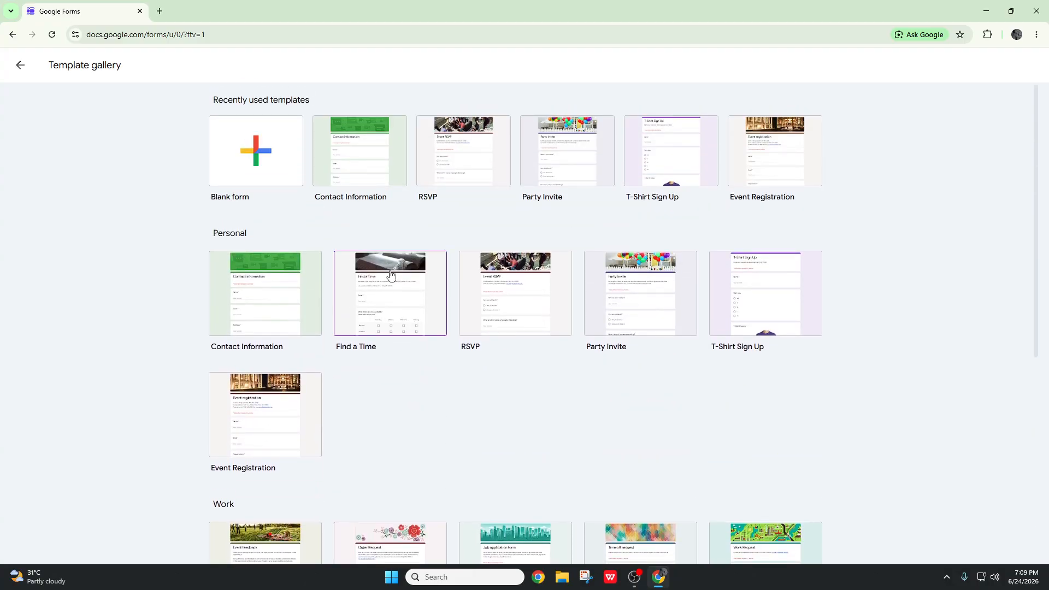
left_click(379, 167)
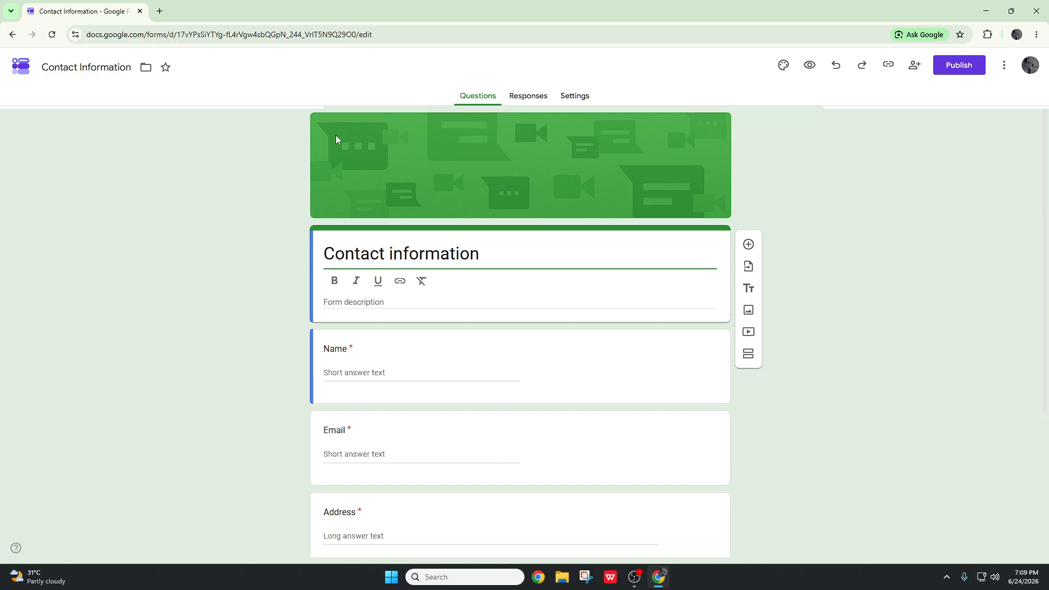
Rename the form file as "Contact RK".
left_click(94, 66)
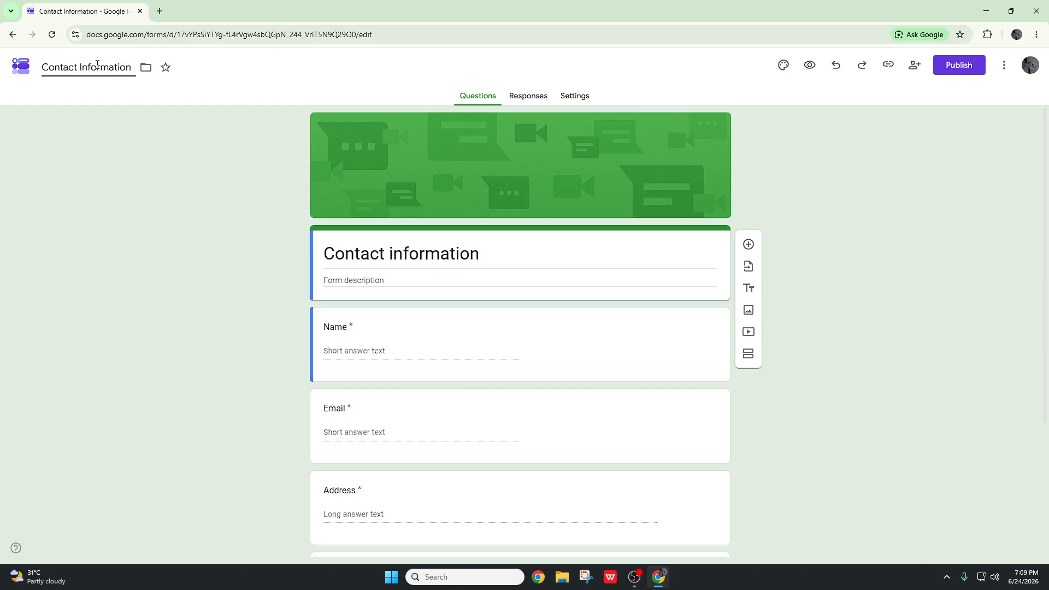
left_click(97, 64)
left_click(100, 105)
left_click(88, 71)
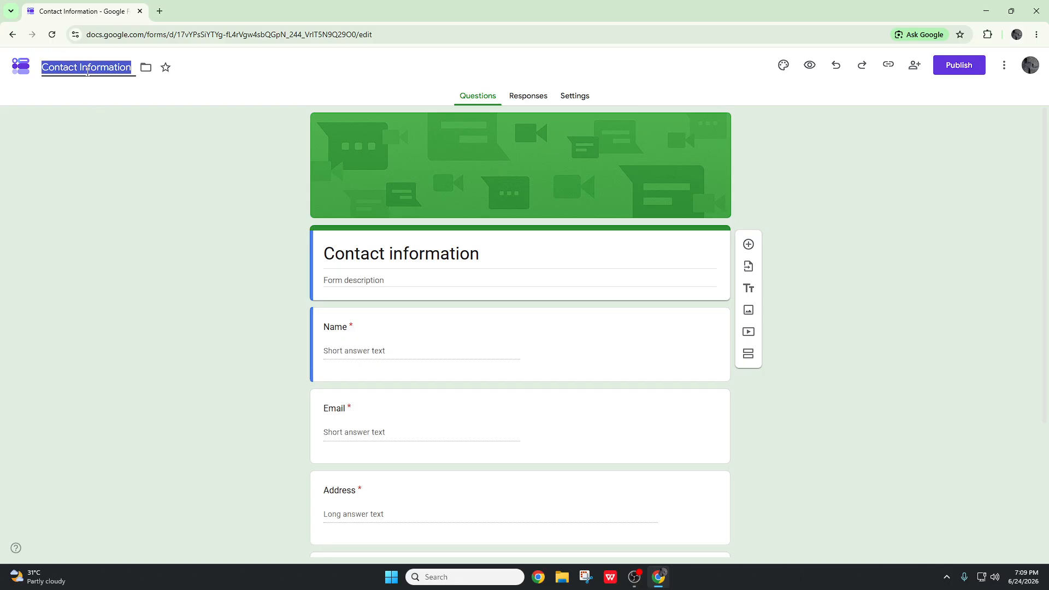
key("BackSpace")
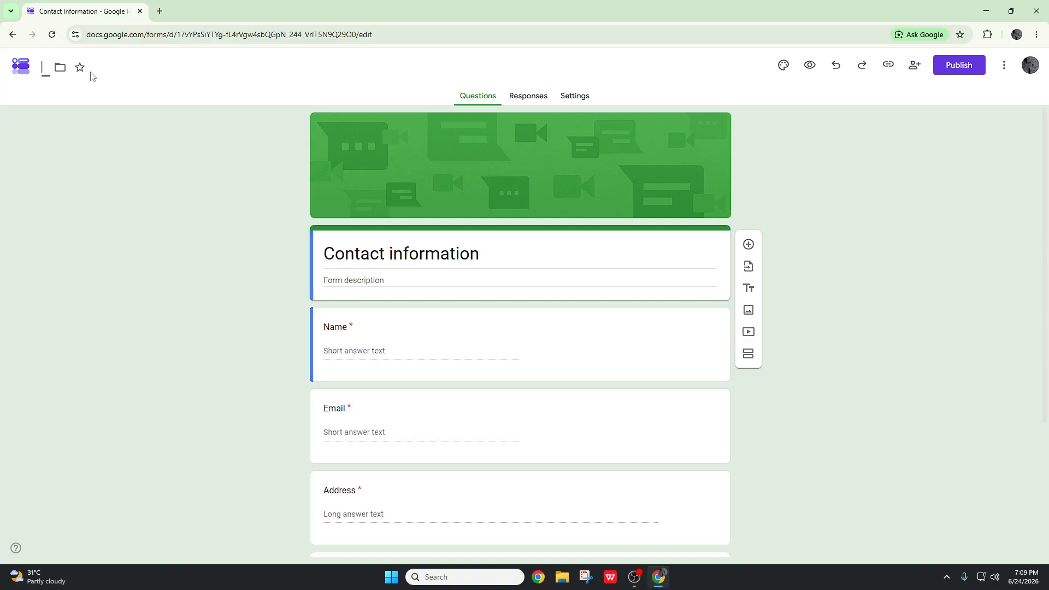
type("Contact RK")
left_click(136, 129)
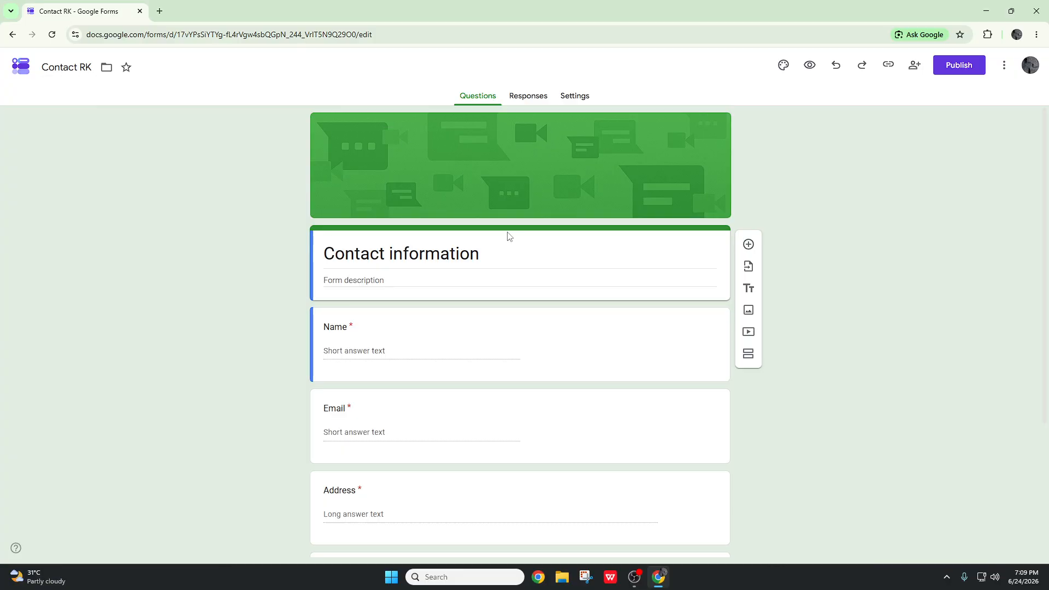
scroll(366, 334, "down", 3)
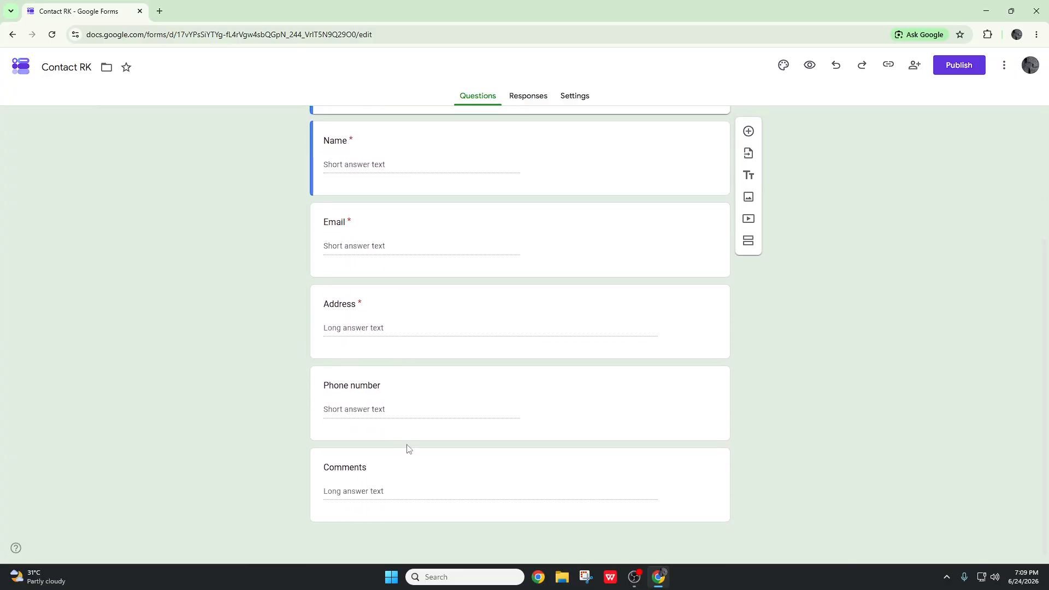
left_click(357, 468)
scroll(386, 440, "up", 1)
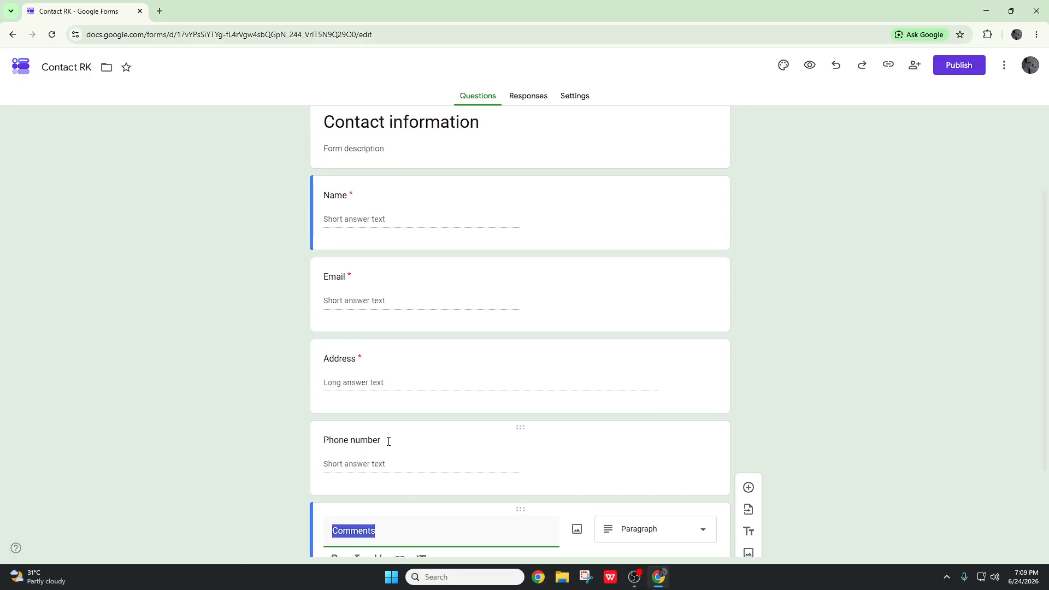
left_click(386, 440)
scroll(774, 322, "up", 3)
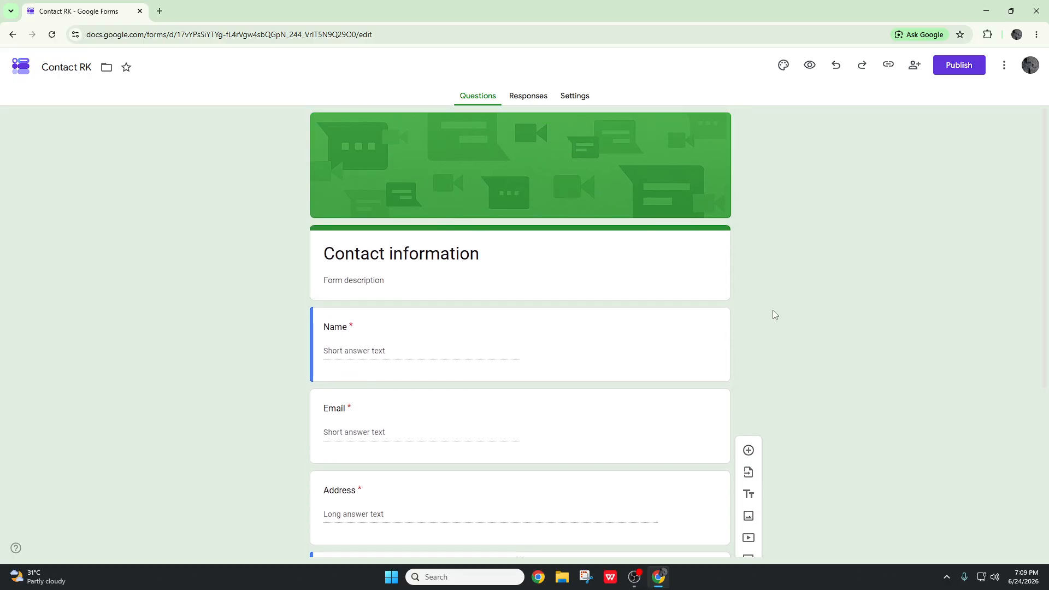
Open the header image selection for the form's banner and examine the Themes, Photos, Google Drive, Google Images and By URL sources.
left_click(534, 177)
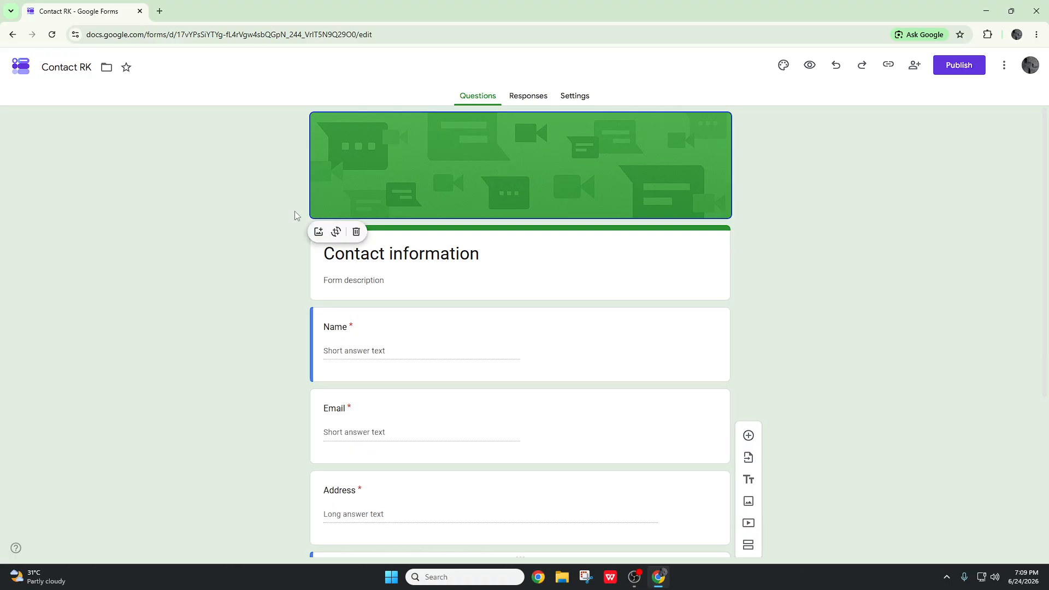
left_click(318, 231)
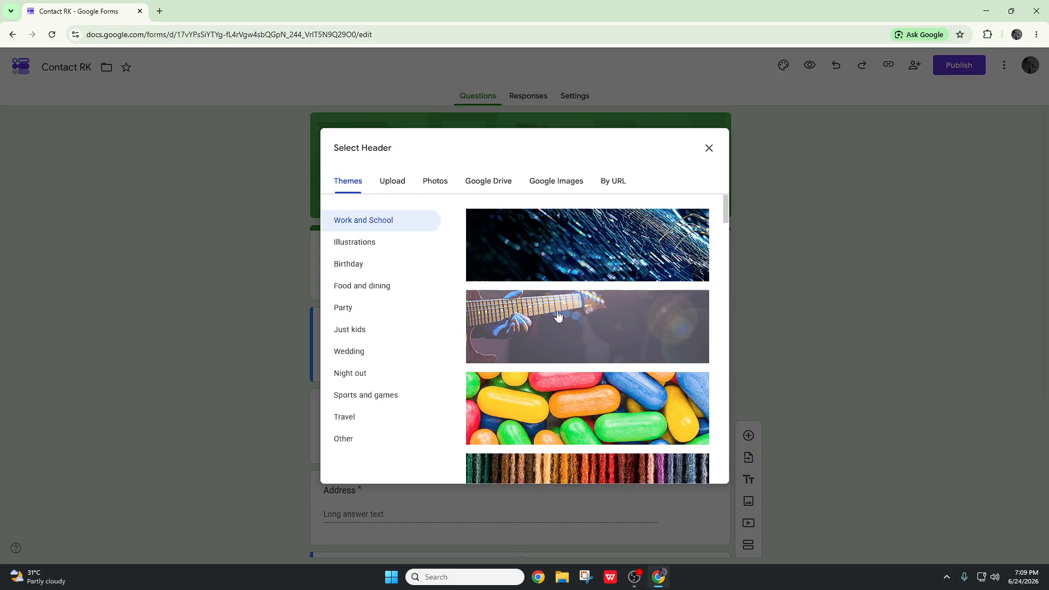
scroll(563, 314, "down", 3)
scroll(563, 315, "up", 3)
left_click(436, 181)
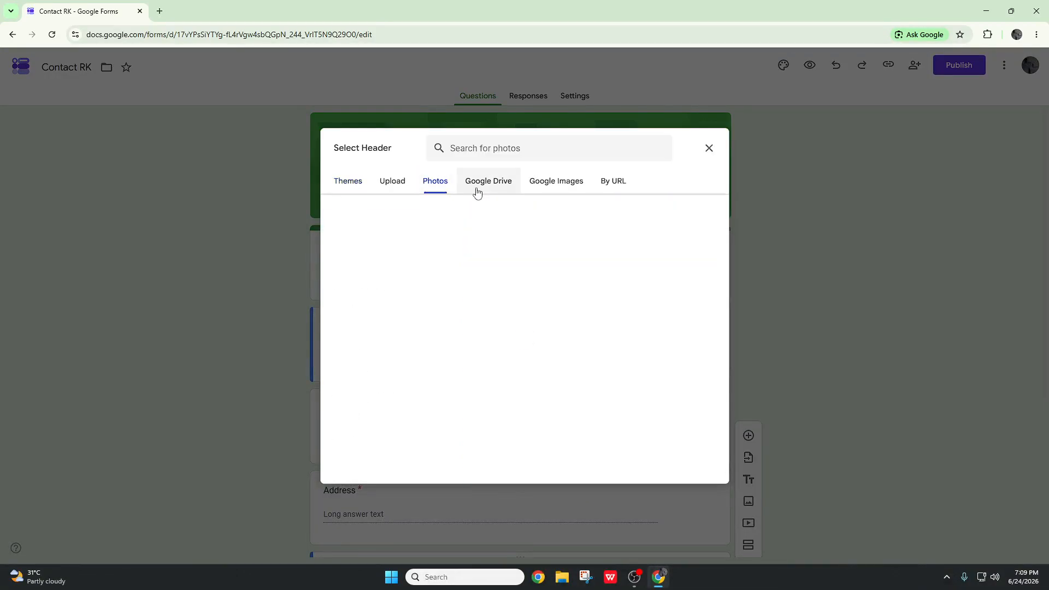
left_click(492, 186)
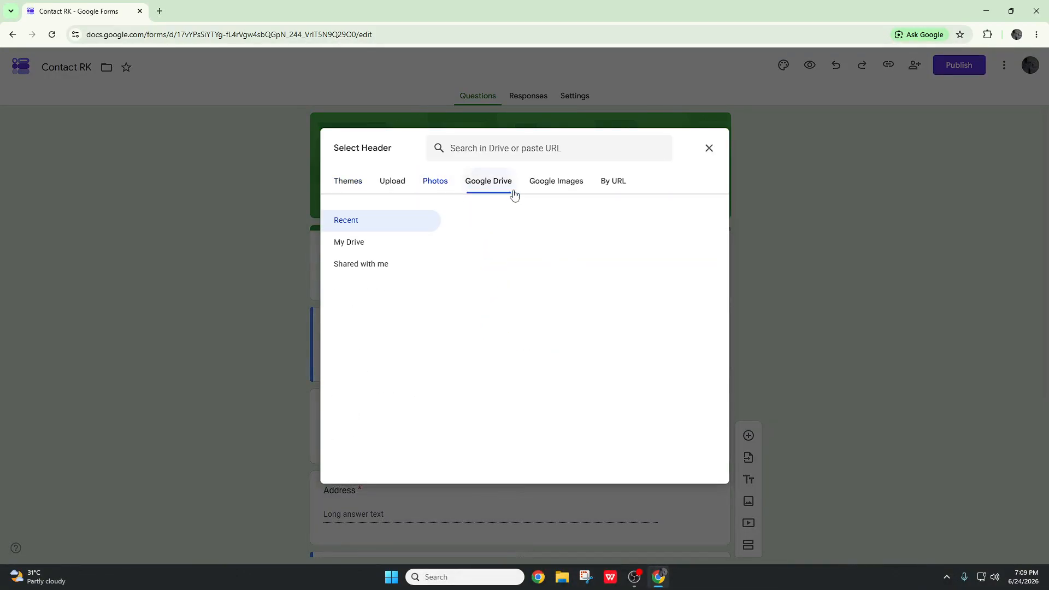
left_click(564, 195)
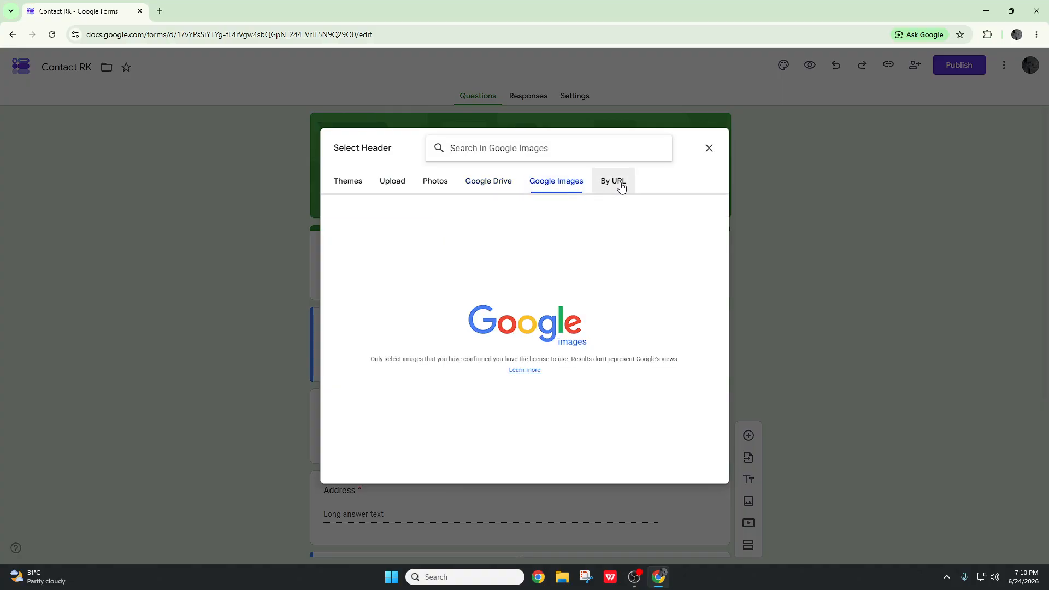
left_click(618, 184)
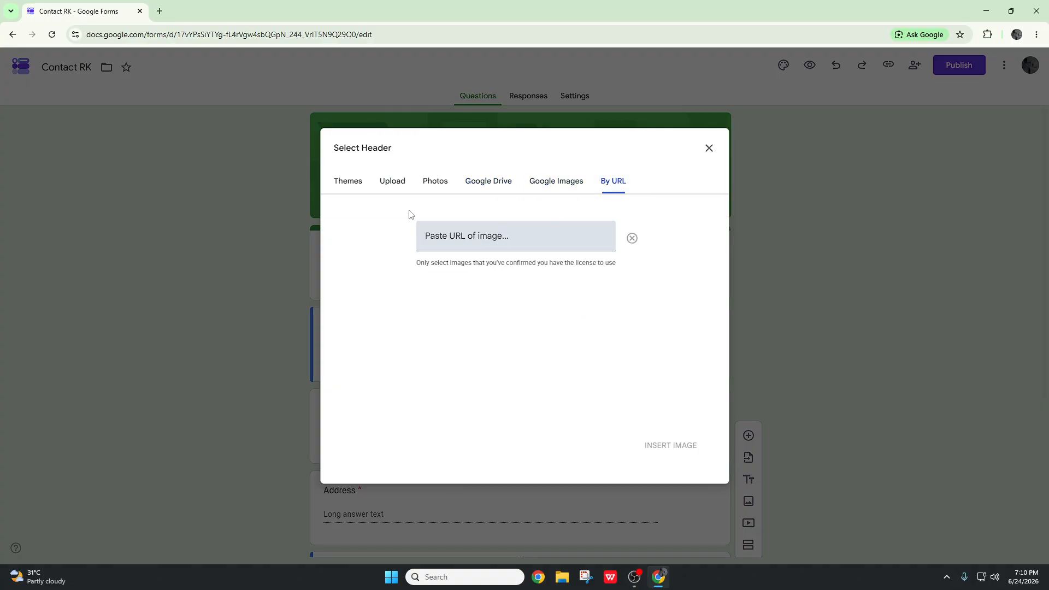
left_click(451, 234)
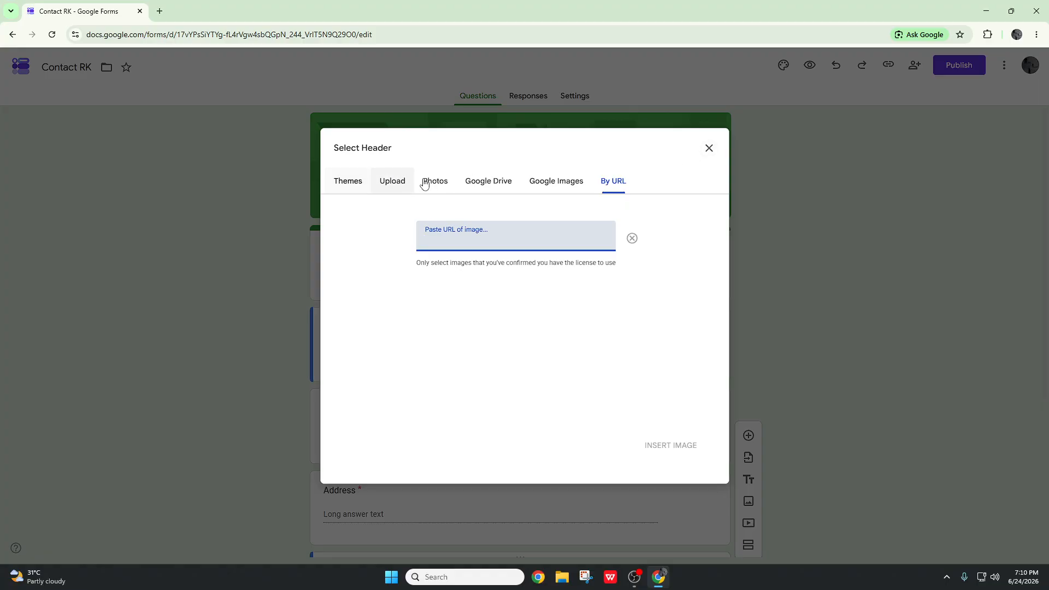
Try to upload the 360_F_32642417 kitten picture from the Desktop folder as the form's header image.
left_click(394, 184)
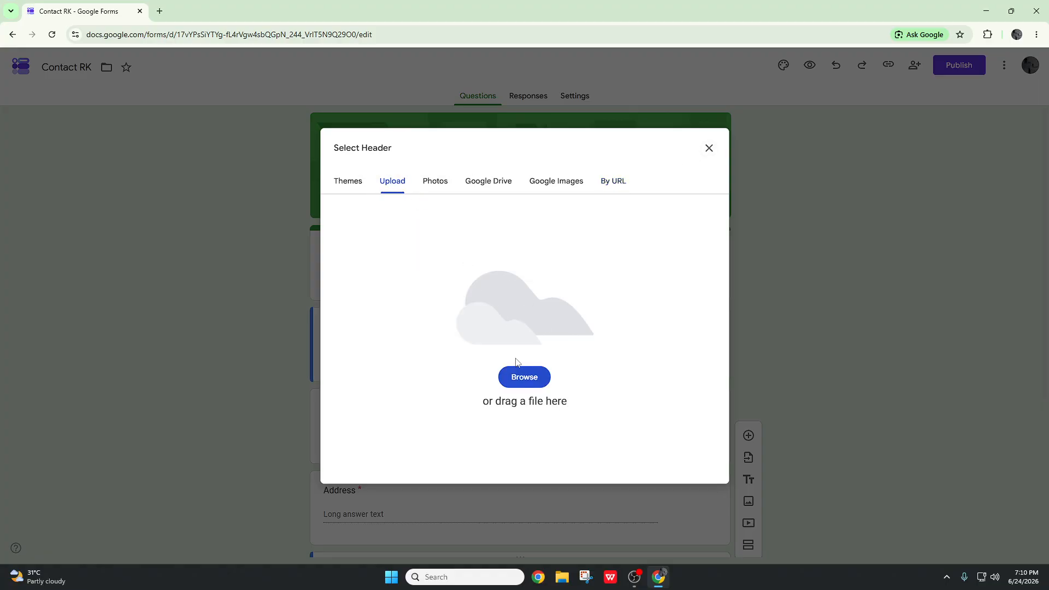
left_click(517, 378)
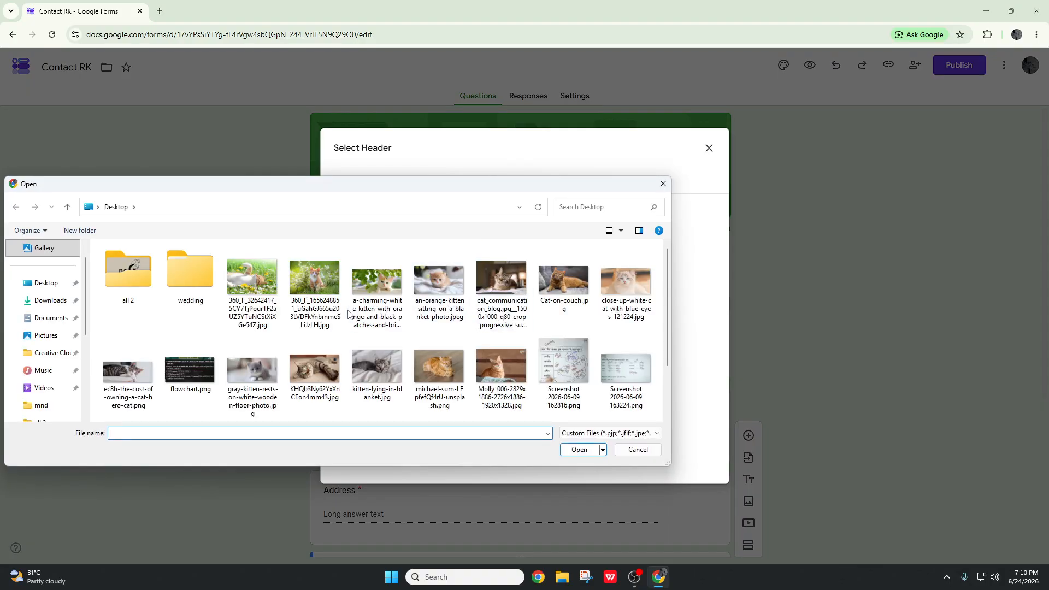
double_click(252, 279)
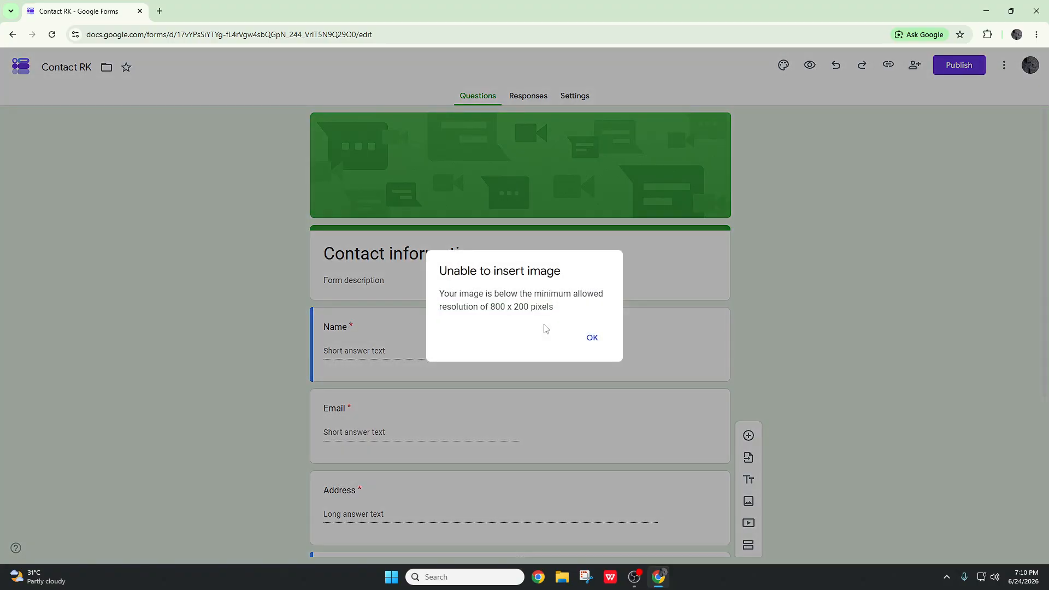
left_click(593, 338)
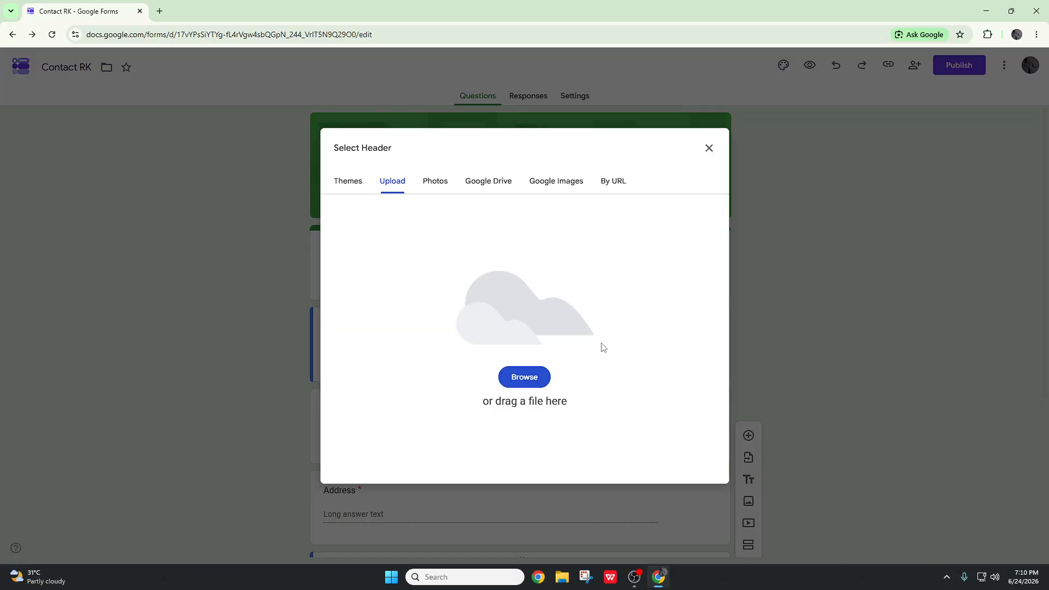
Try to upload the kitten picture KHQb3Ny6ZYxXnCEon4mm43.jpg from the Desktop folder as the header image.
left_click(522, 377)
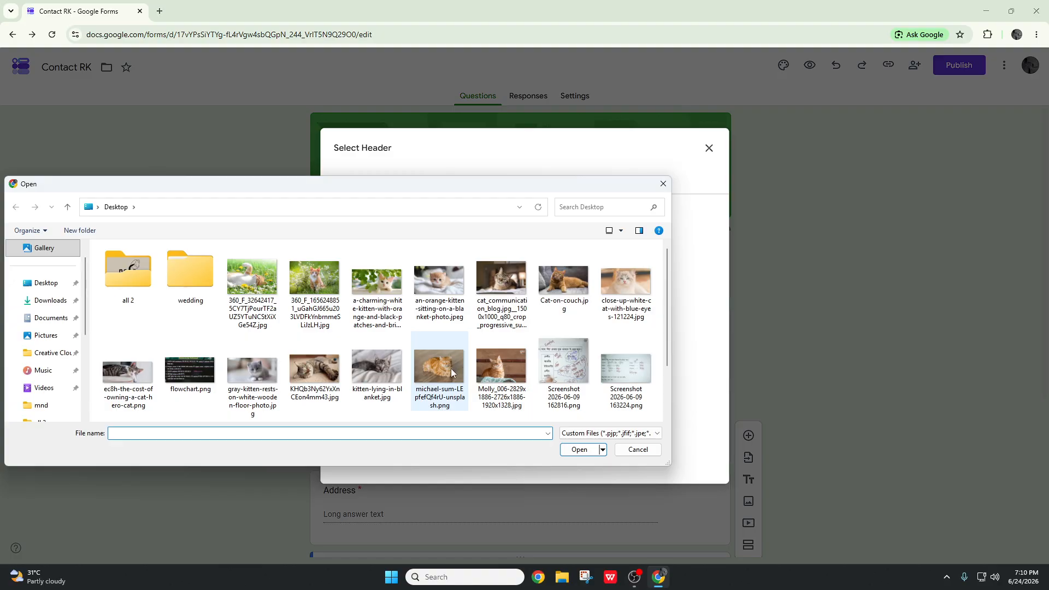
double_click(322, 374)
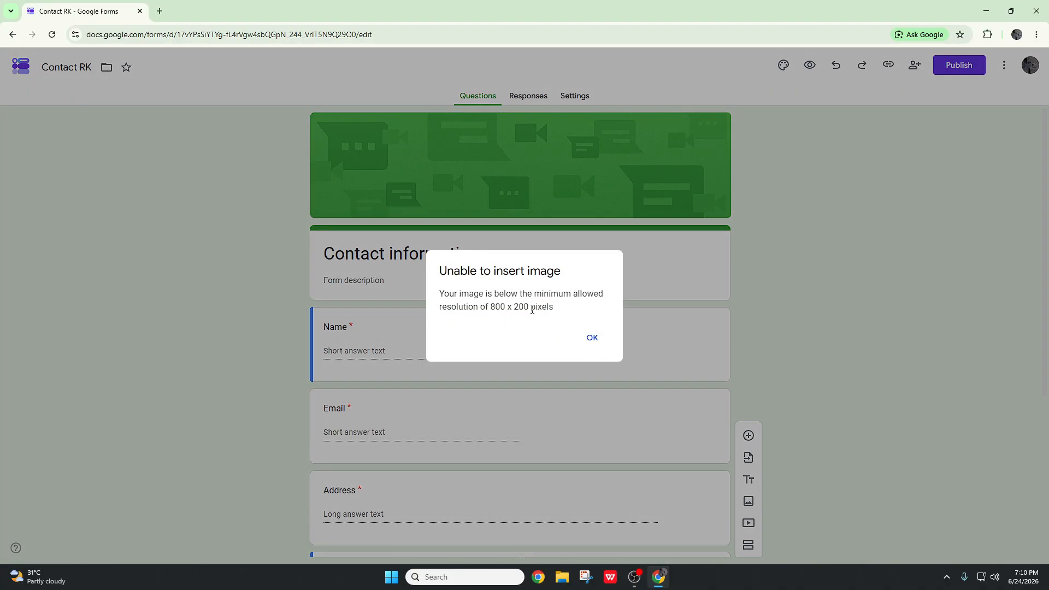
left_click(592, 337)
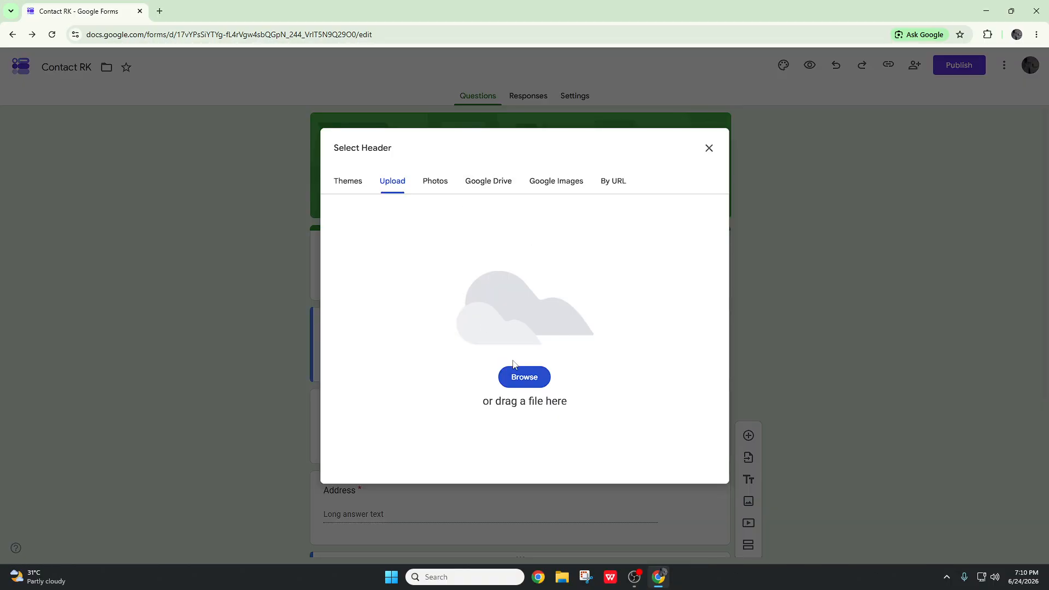
Try to upload the orange cat picture michael-sum-LEpfefQf4rU-unsplash.png from the Desktop folder as the header image.
left_click(524, 376)
scroll(490, 352, "down", 1)
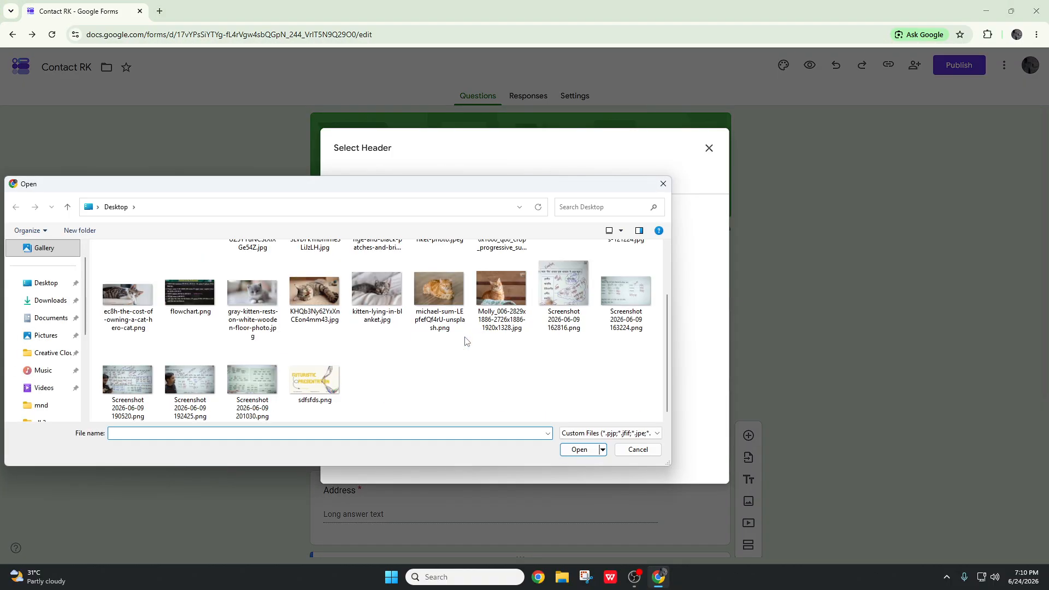
double_click(441, 314)
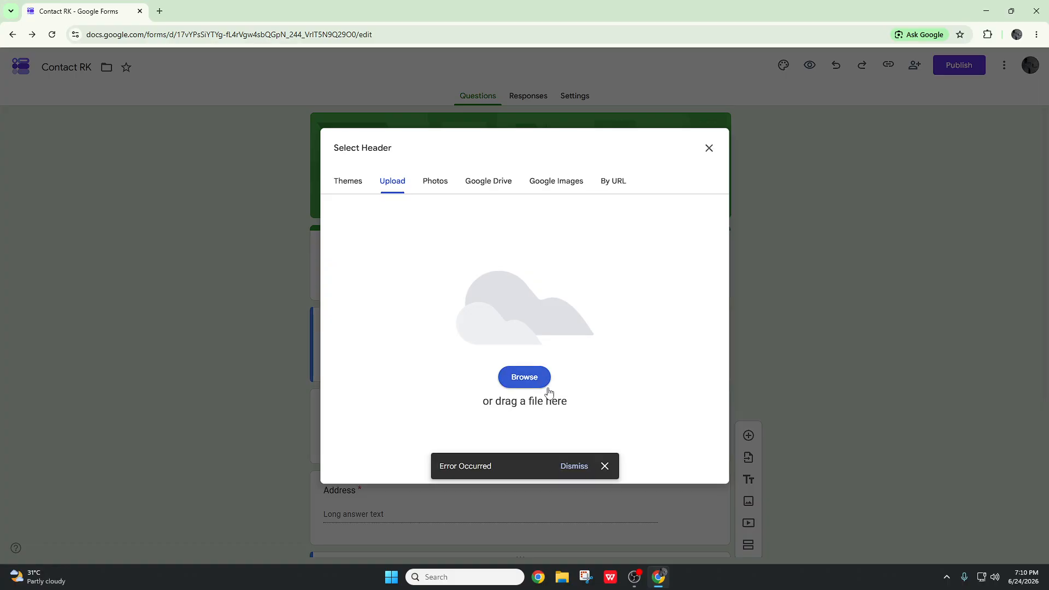
Upload Cat-on-couch.jpg from the Desktop folder as the header image, with the crop area moved up to include the cat's whole head.
left_click(536, 377)
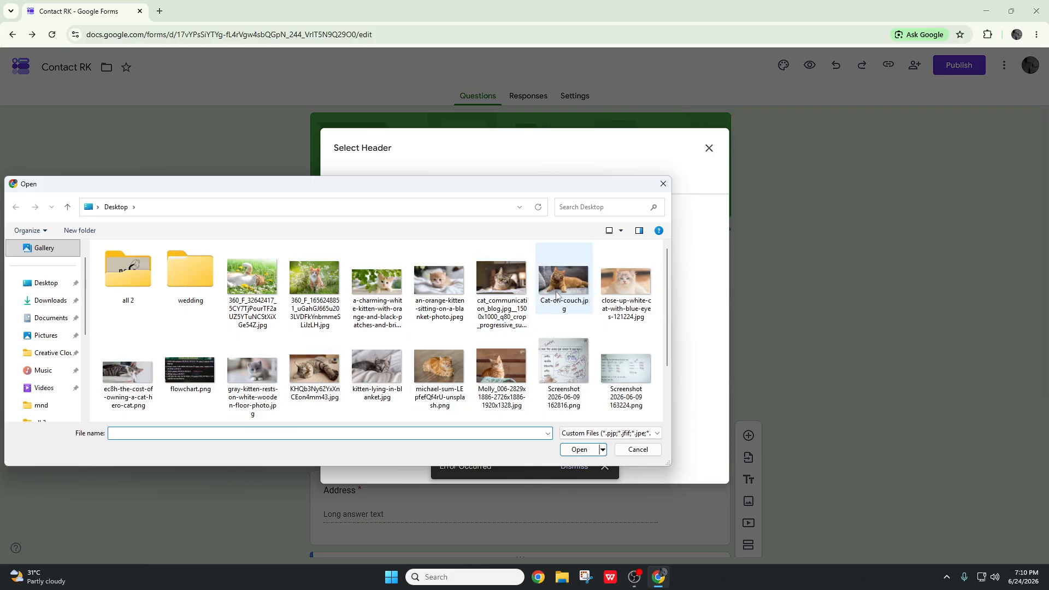
double_click(563, 298)
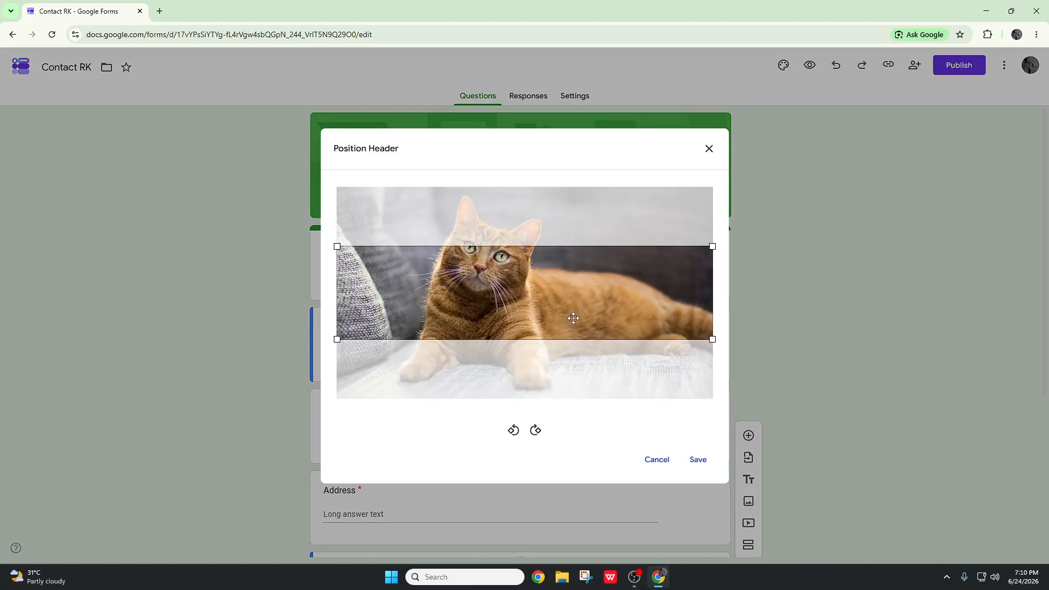
left_click_drag(573, 318, 573, 281)
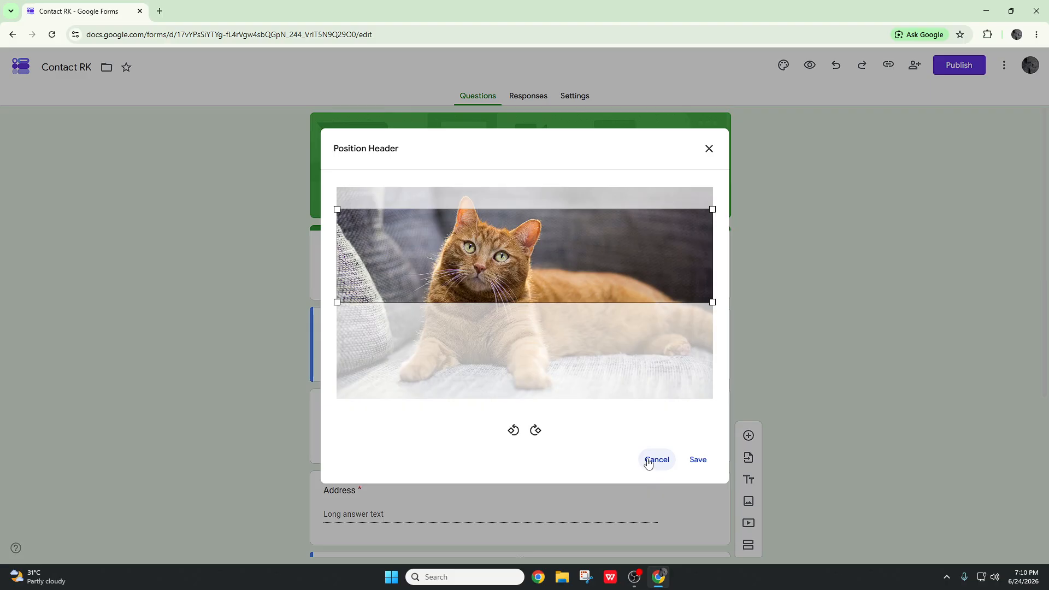
left_click(699, 460)
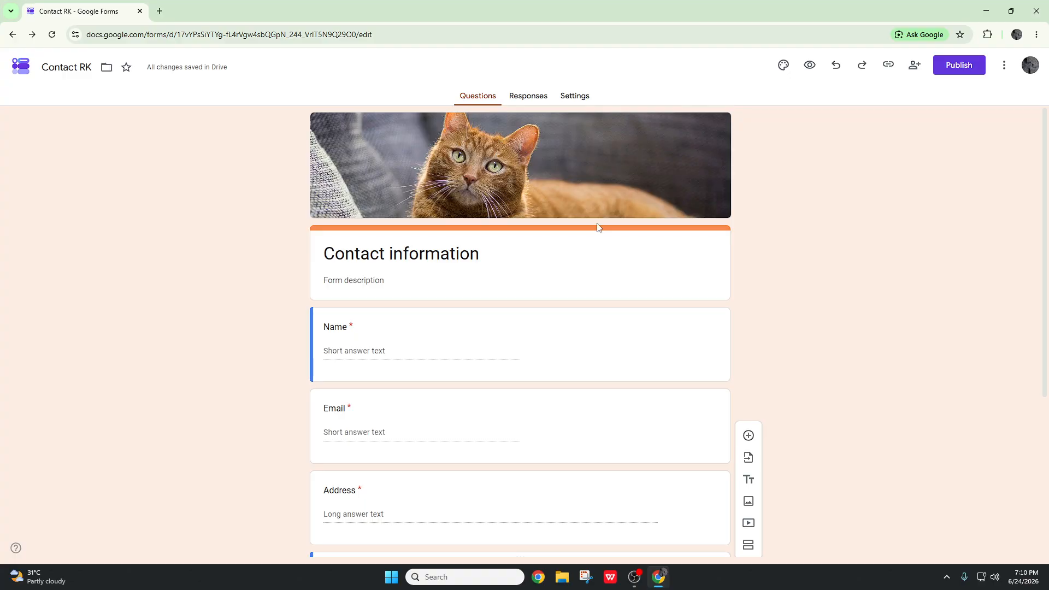
Replace the title of the Name question with "What is your name".
double_click(343, 328)
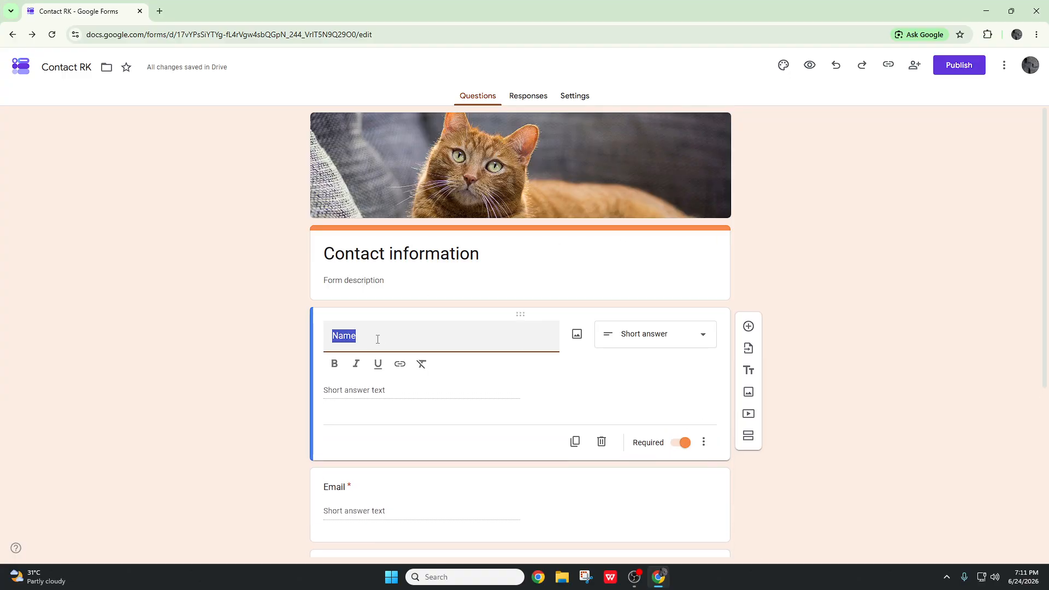
scroll(378, 340, "down", 1)
left_click(300, 326)
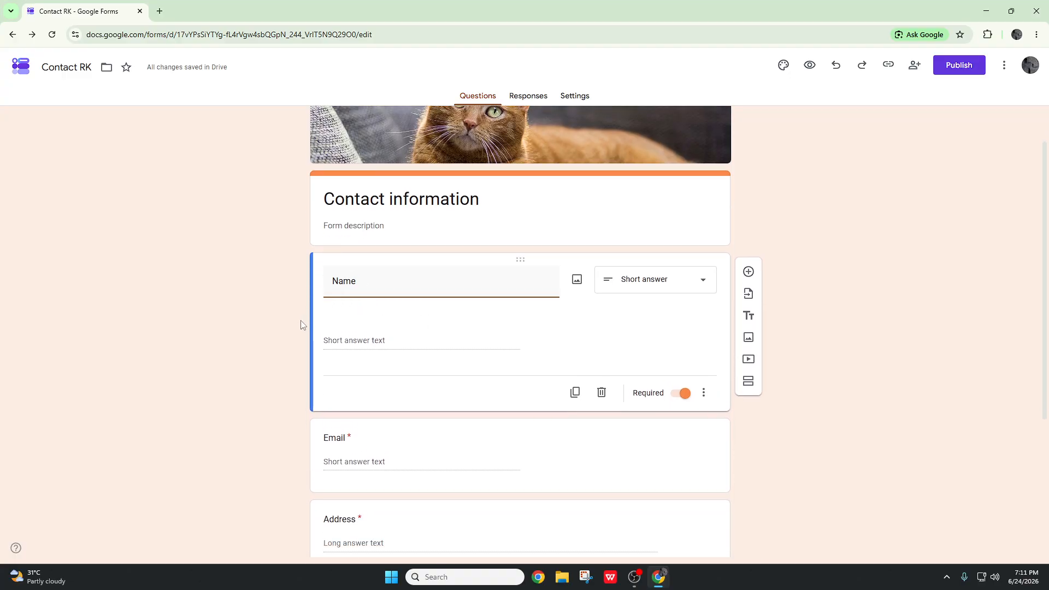
double_click(370, 279)
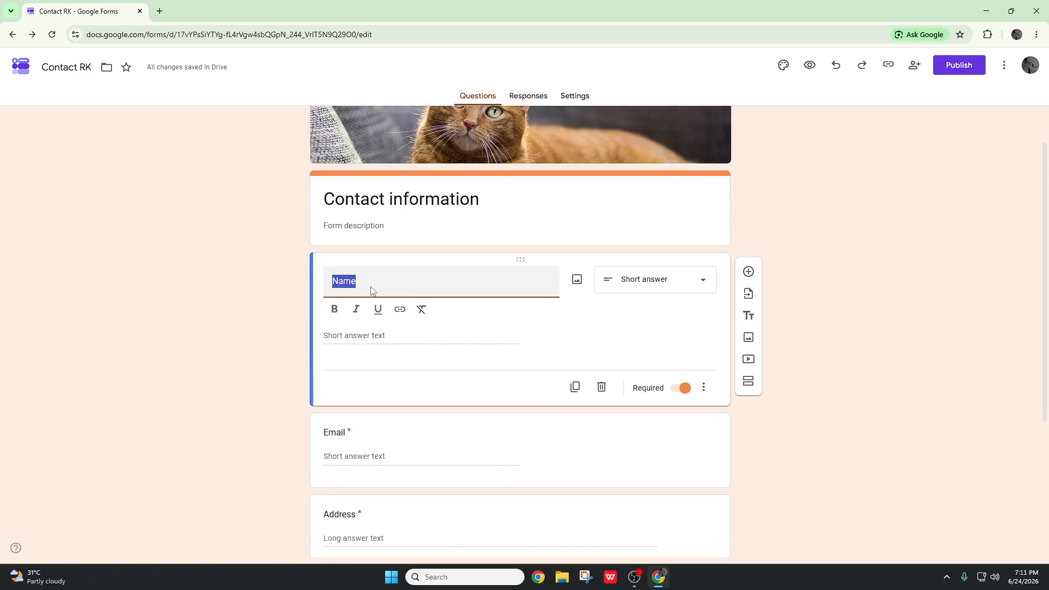
key("BackSpace")
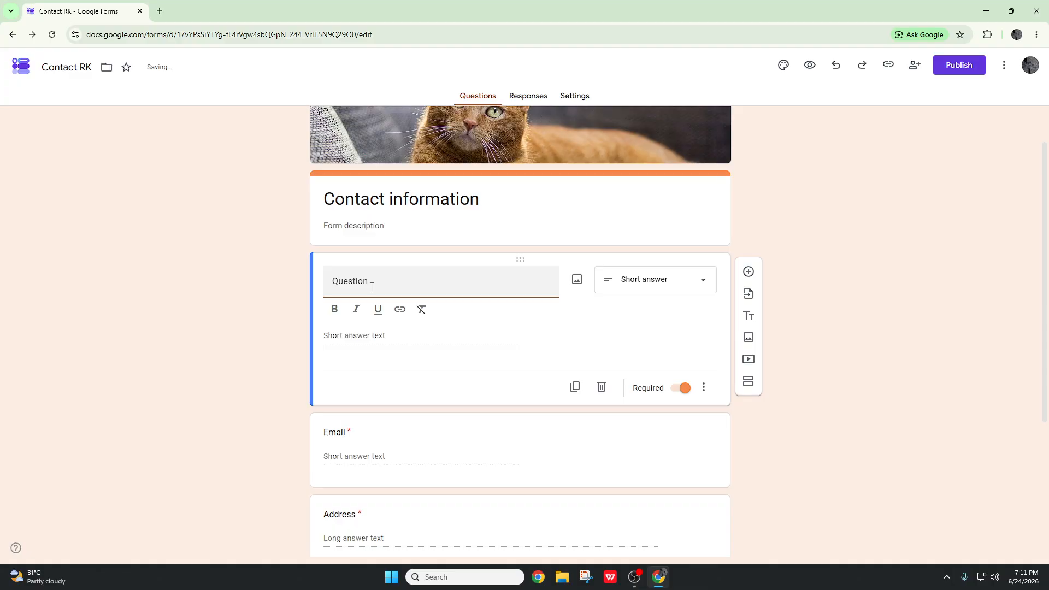
type("What is your name")
Make the whole "What is your name" question title bold.
left_click(334, 310)
triple_click(366, 276)
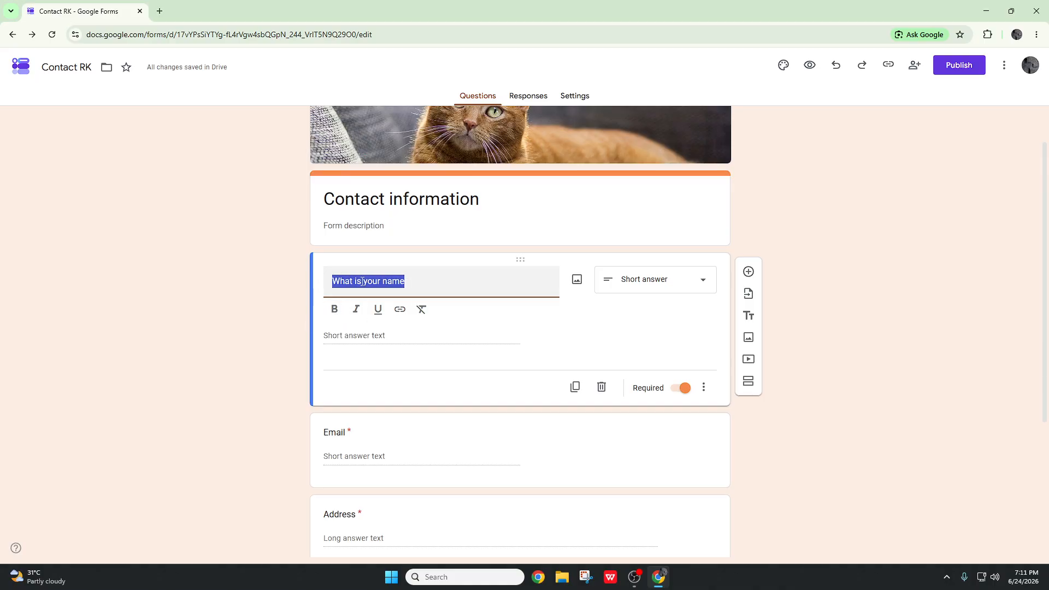
left_click(335, 309)
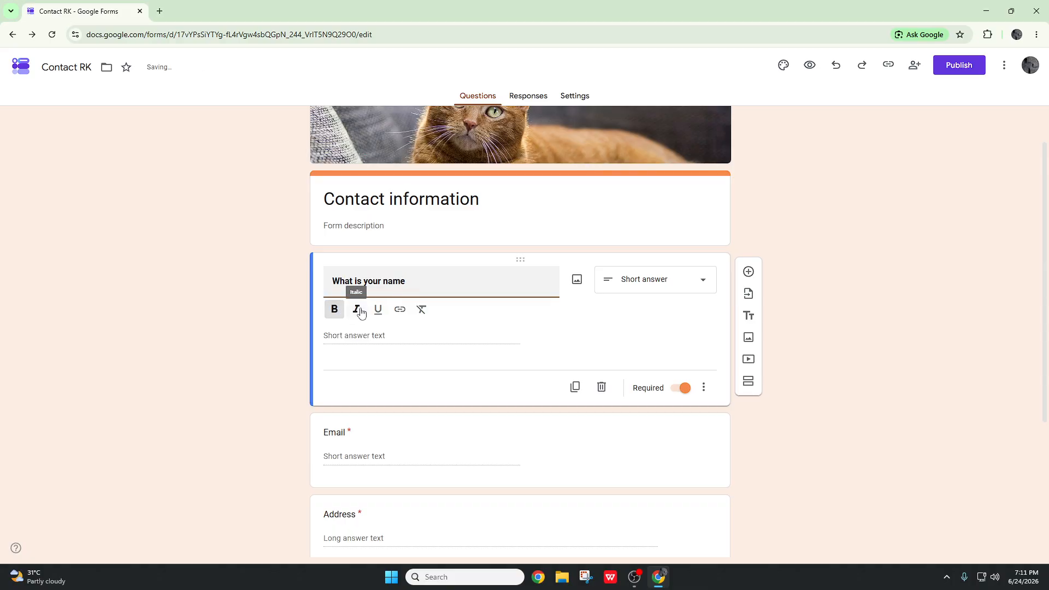
Apply italic and underline to the "What is your name" question title.
double_click(369, 278)
triple_click(370, 277)
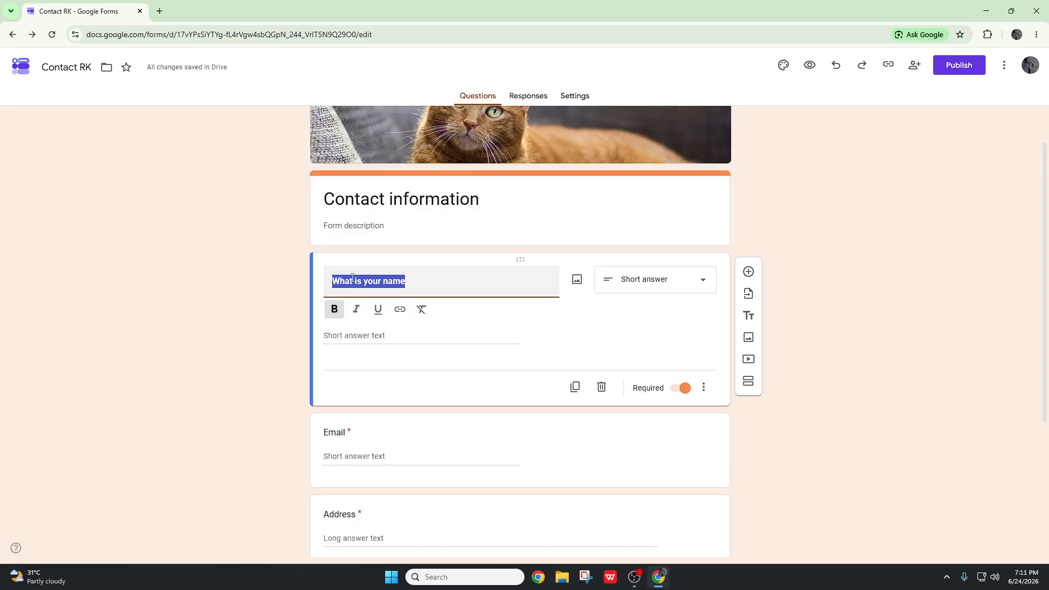
left_click(356, 309)
left_click(378, 309)
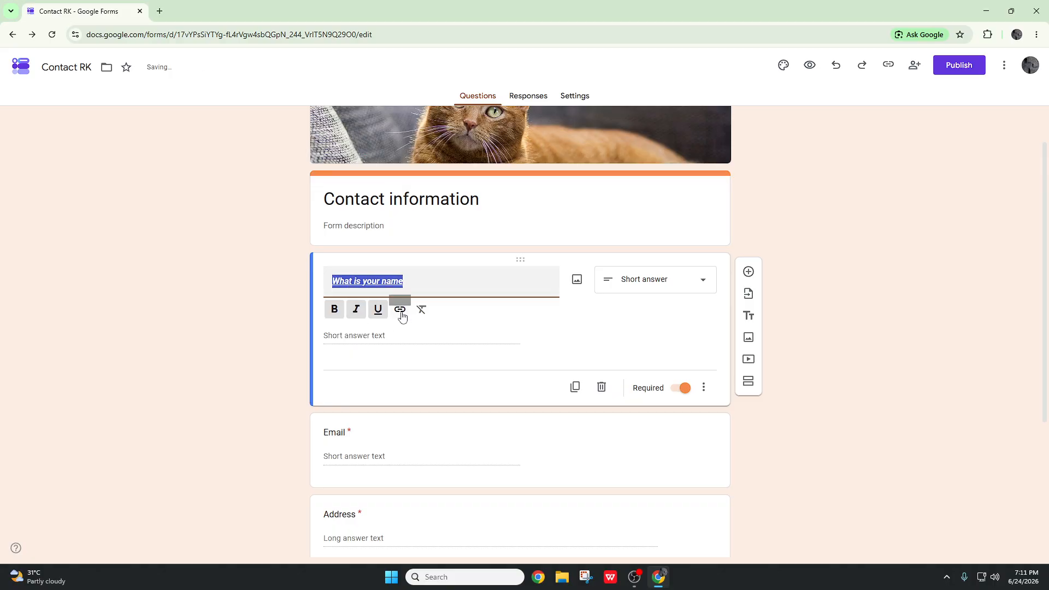
left_click(399, 309)
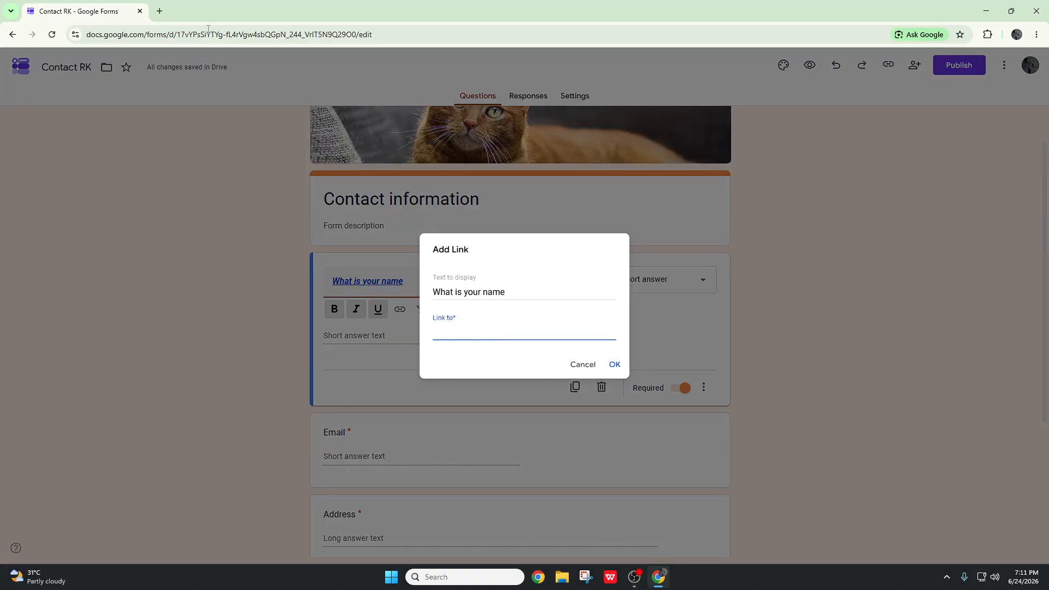
left_click(159, 11)
left_click(225, 56)
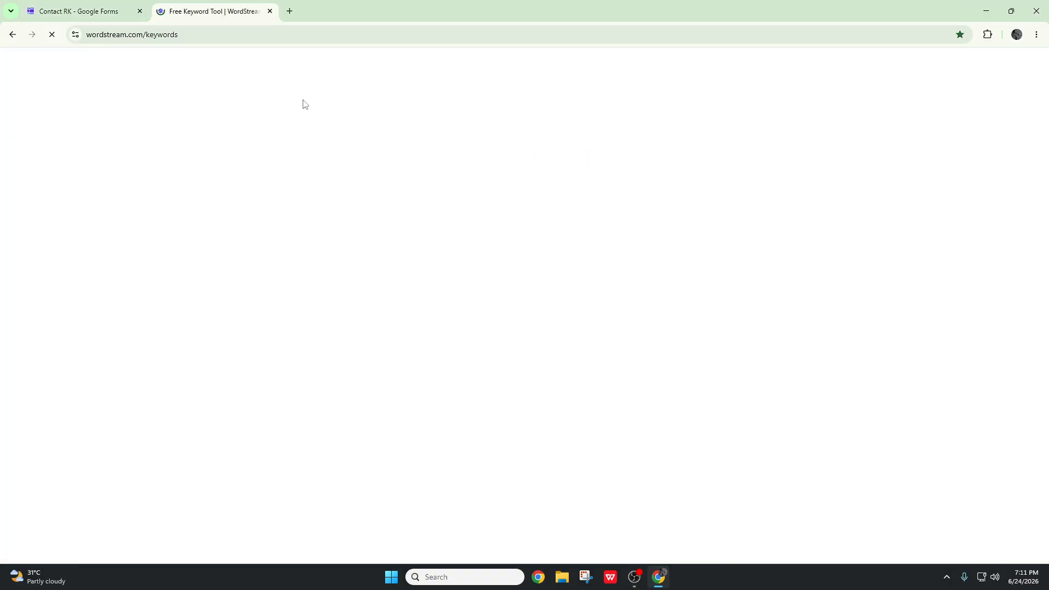
left_click(159, 34)
key("ctrl+c")
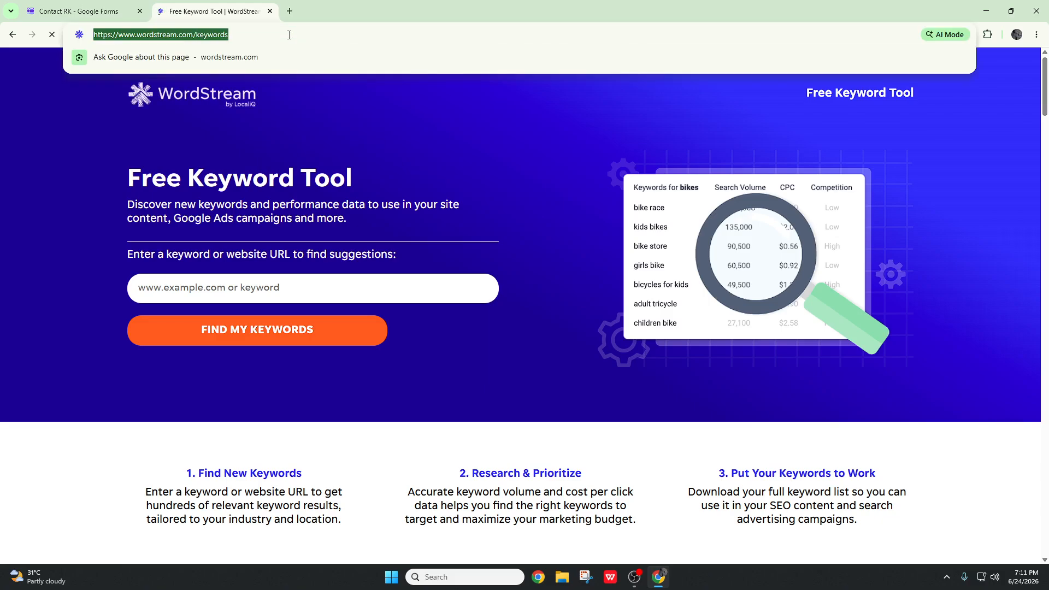
left_click(125, 6)
left_click(481, 331)
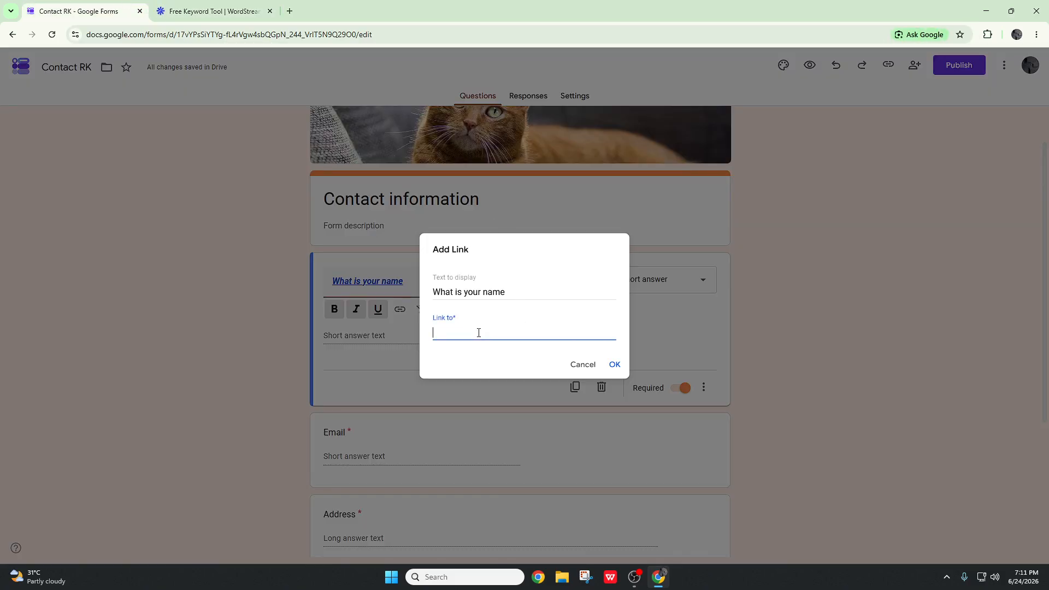
key("ctrl+v")
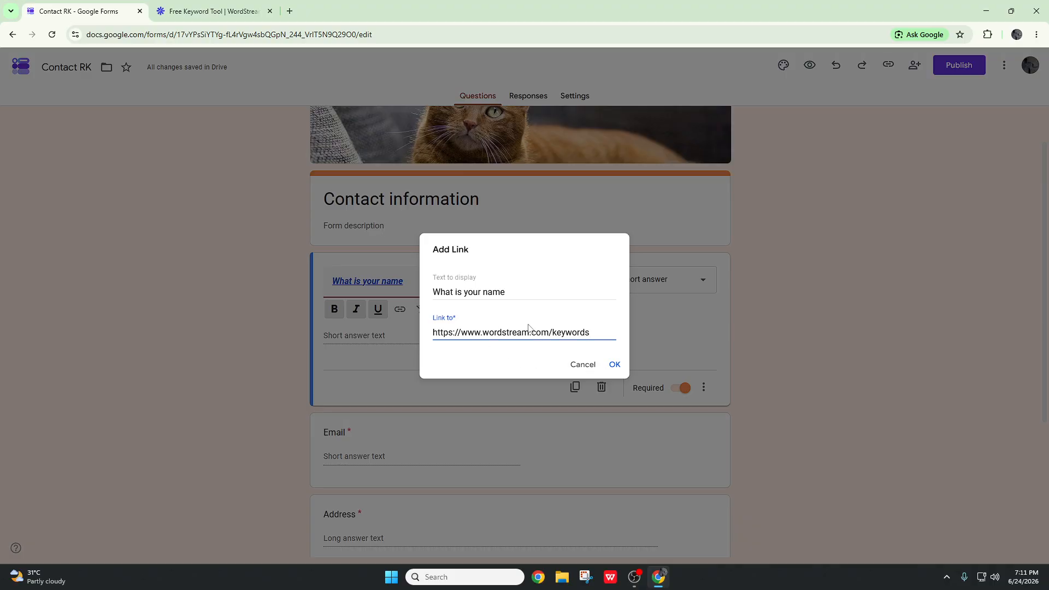
left_click(614, 365)
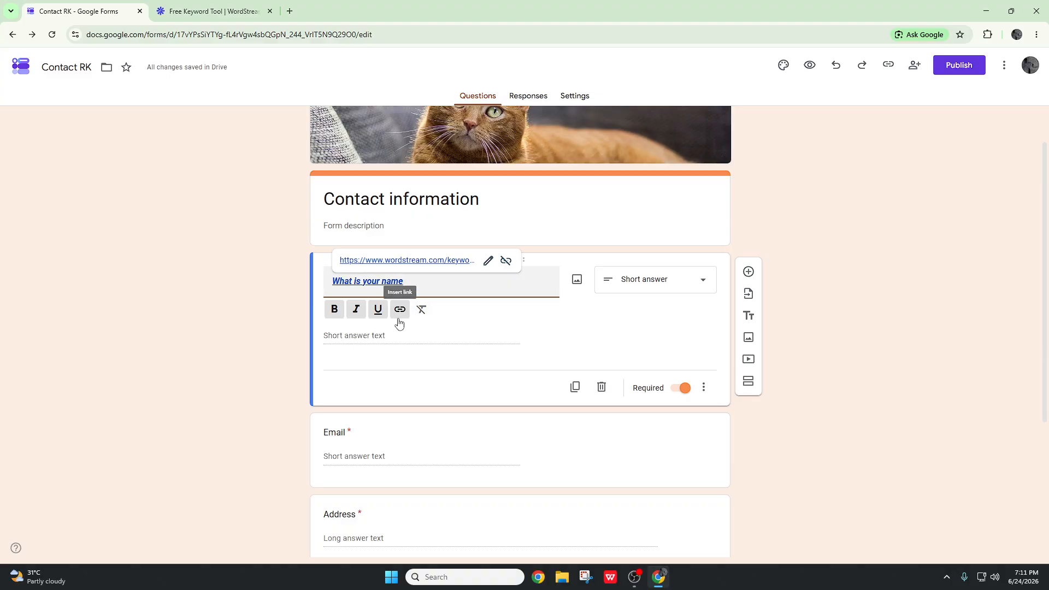
left_click(400, 328)
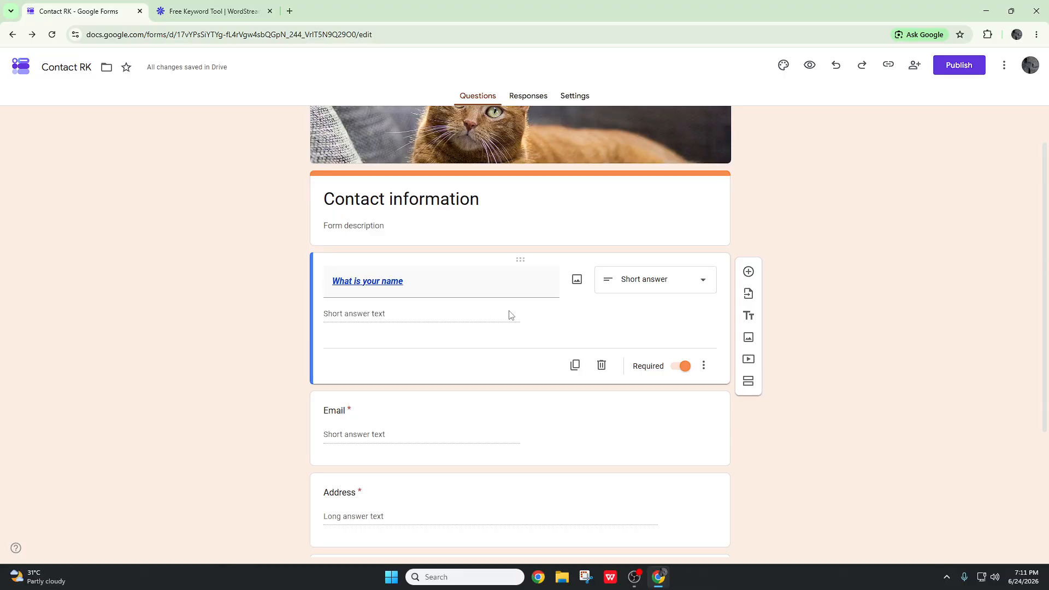
left_click(650, 290)
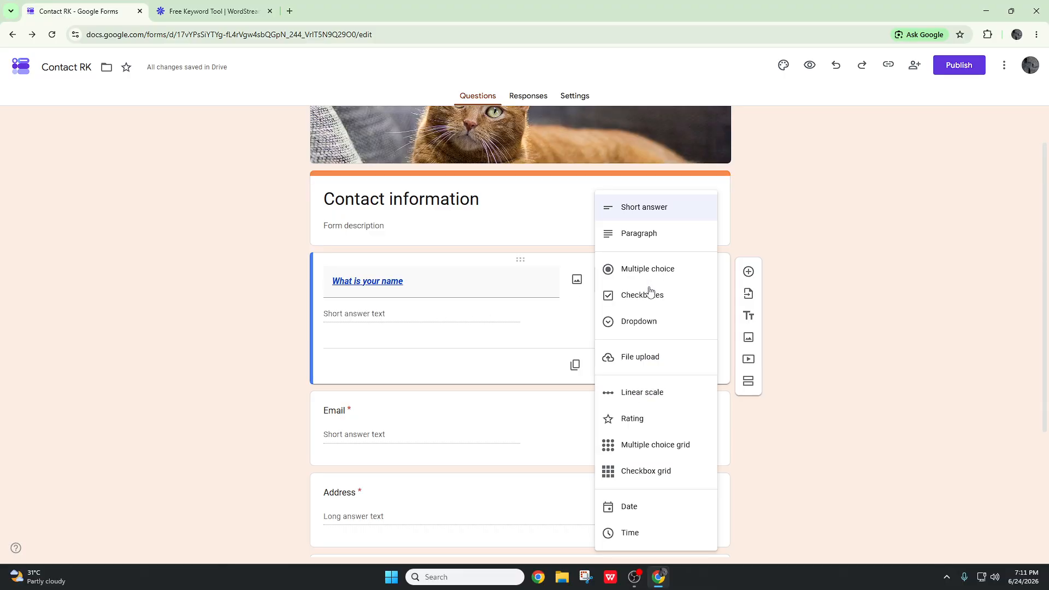
left_click(489, 322)
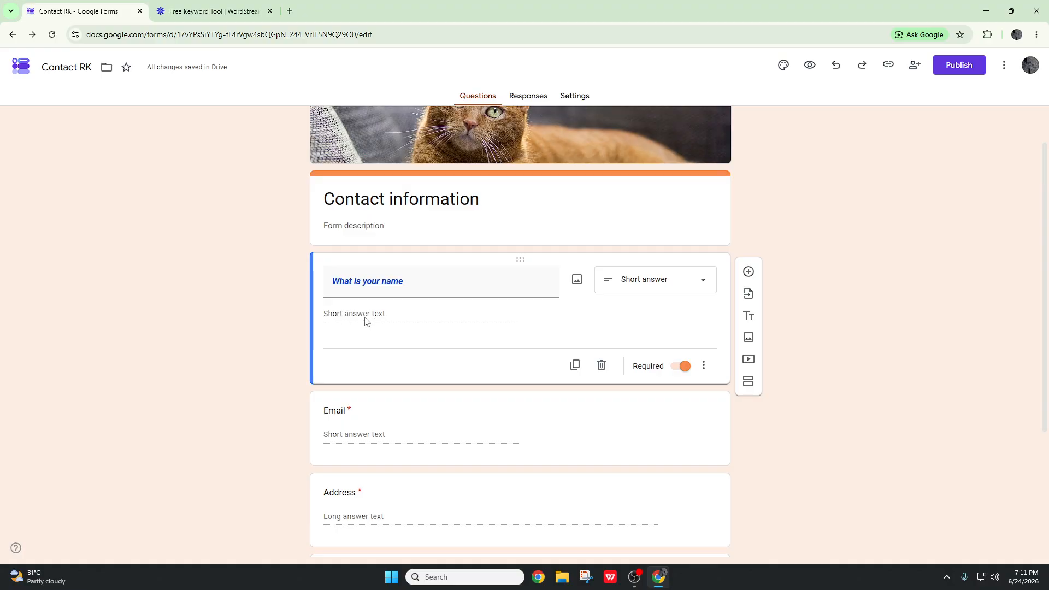
Remove the link, underline and italic formatting from the "What is your name" title, keeping it bold.
left_click(457, 283)
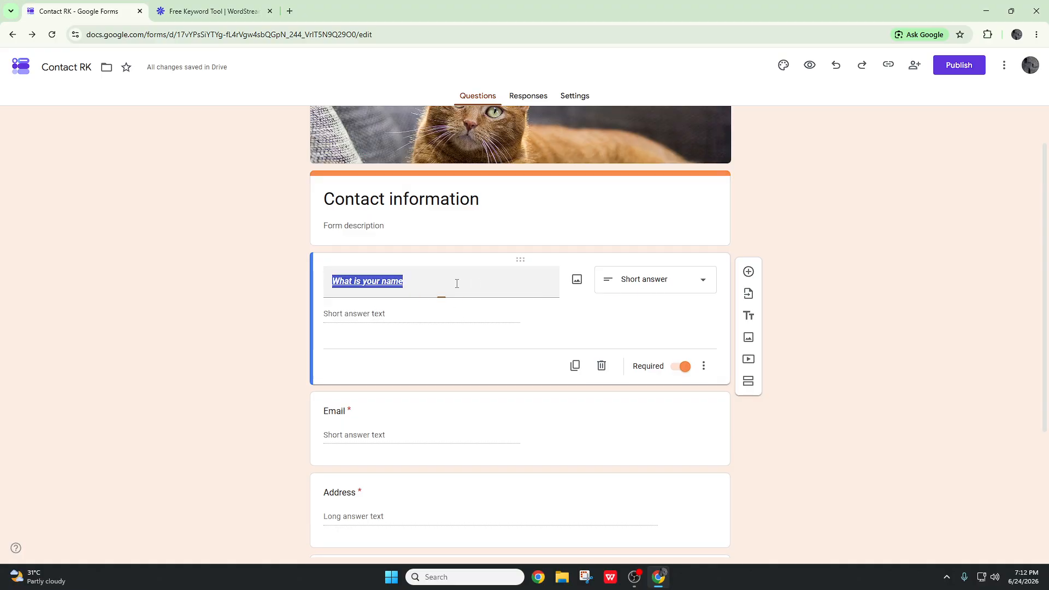
left_click(402, 312)
left_click(378, 312)
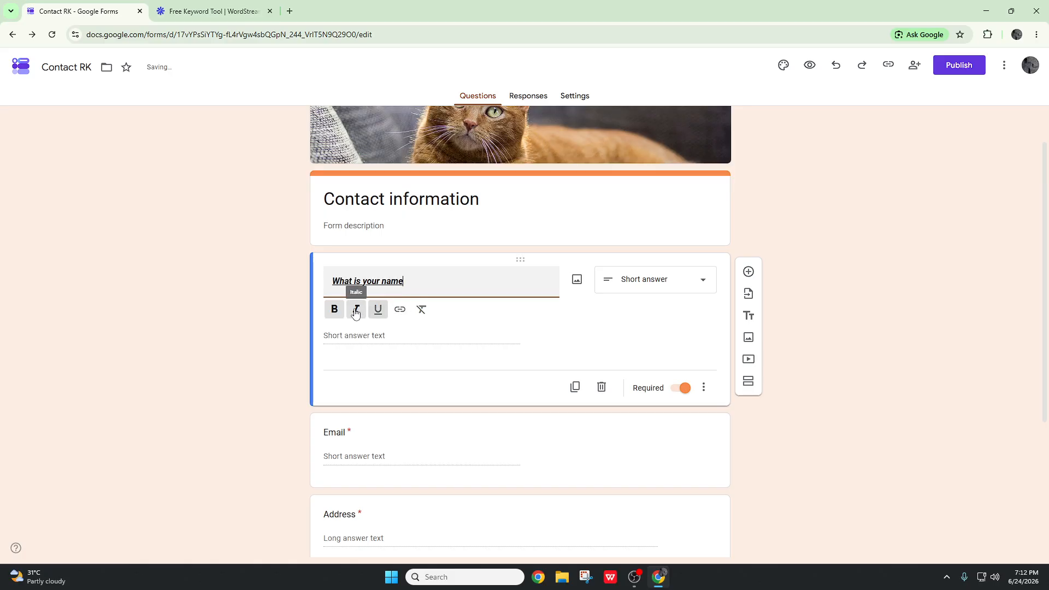
left_click(356, 311)
left_click(418, 275)
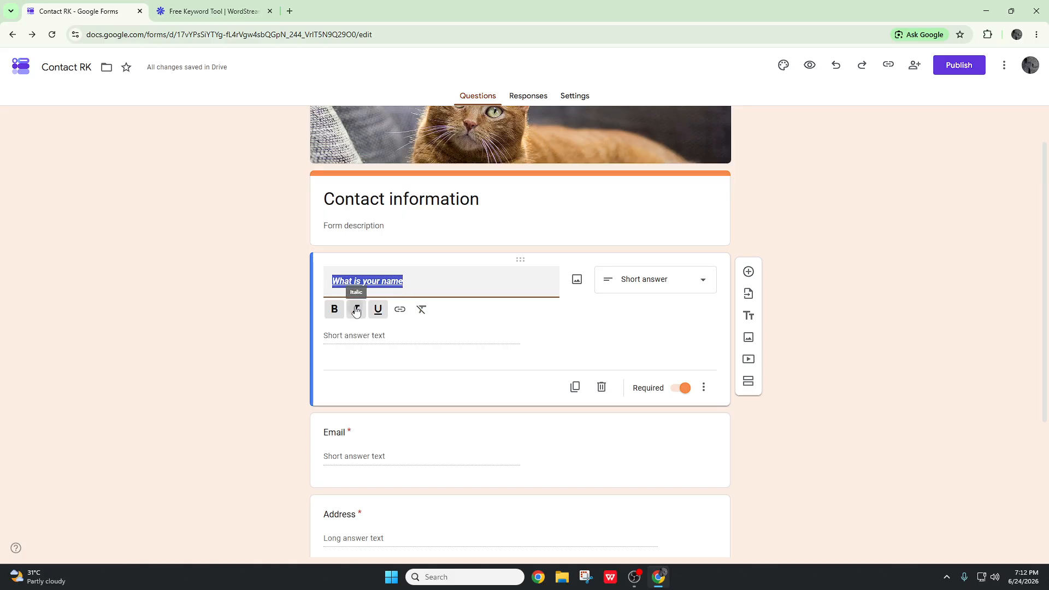
left_click(356, 309)
left_click(378, 310)
left_click(432, 283)
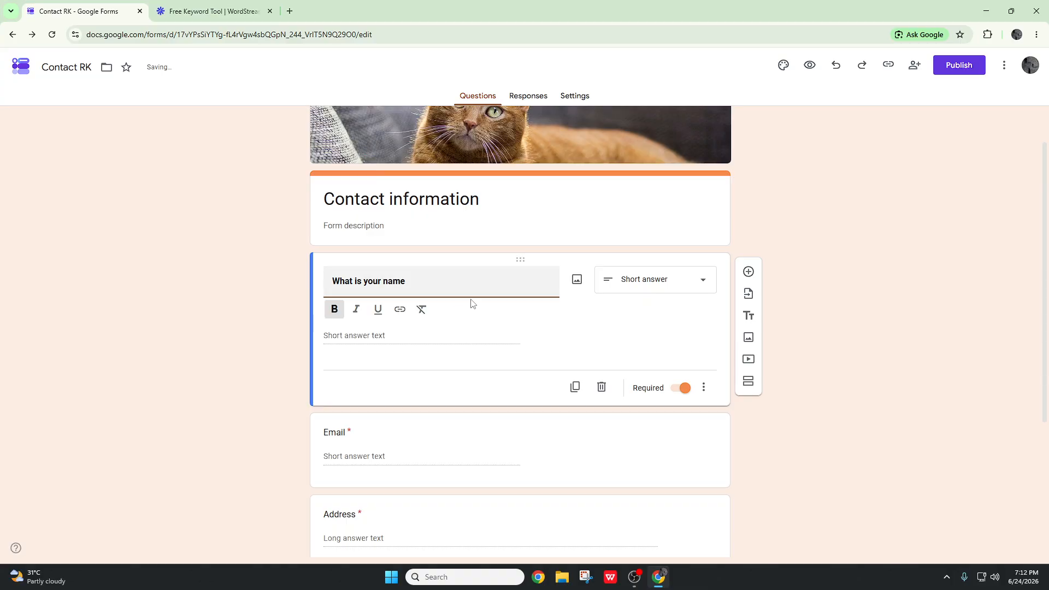
left_click(612, 325)
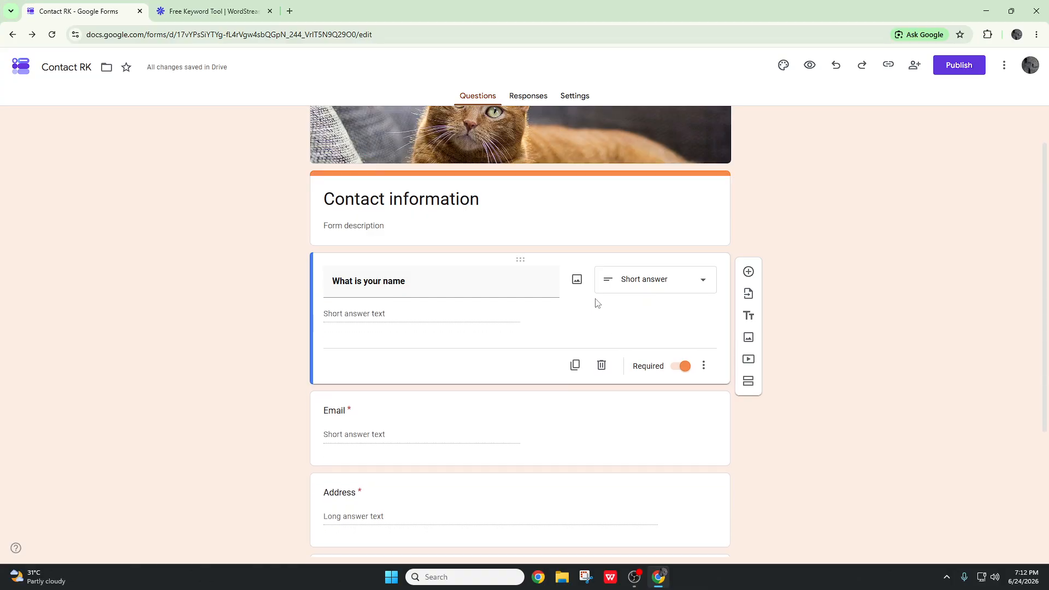
Change the answer type of the "What is your name" question to Paragraph.
left_click(697, 279)
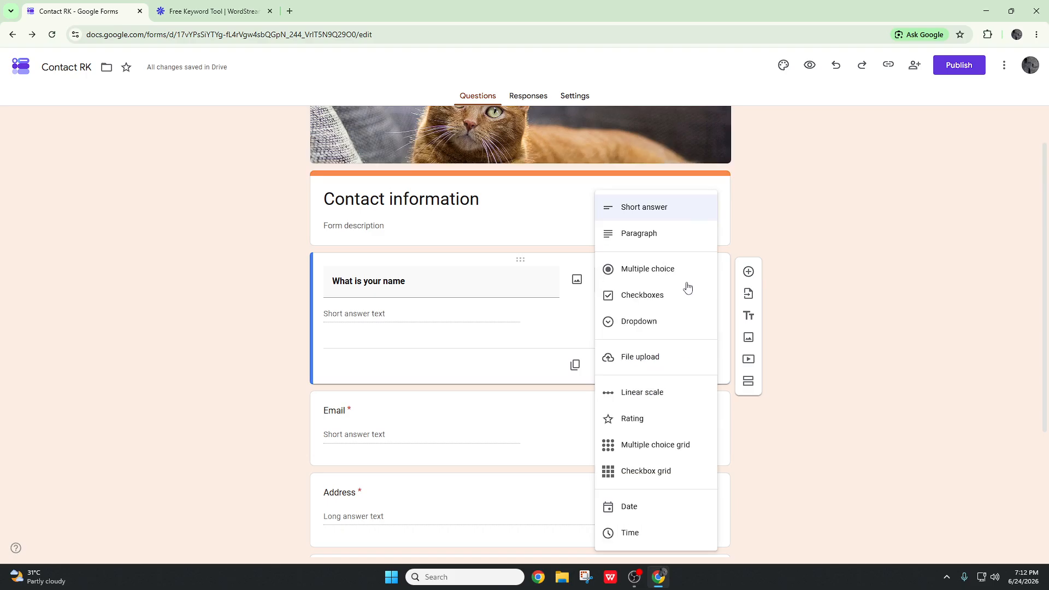
left_click(647, 242)
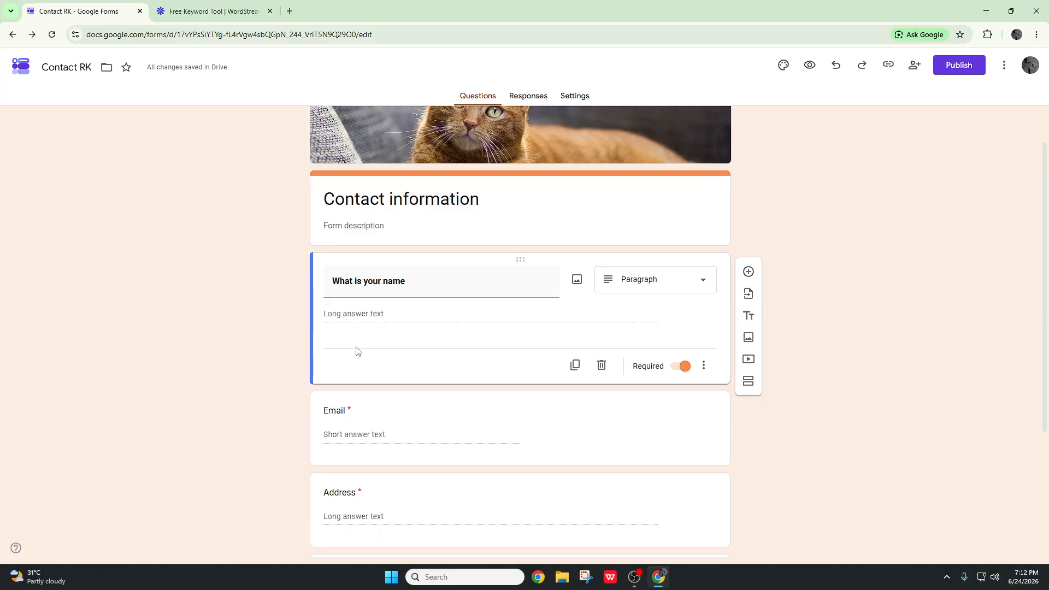
Change the "What is your name" question to Multiple choice and enter a sample first name as its first option.
left_click(657, 288)
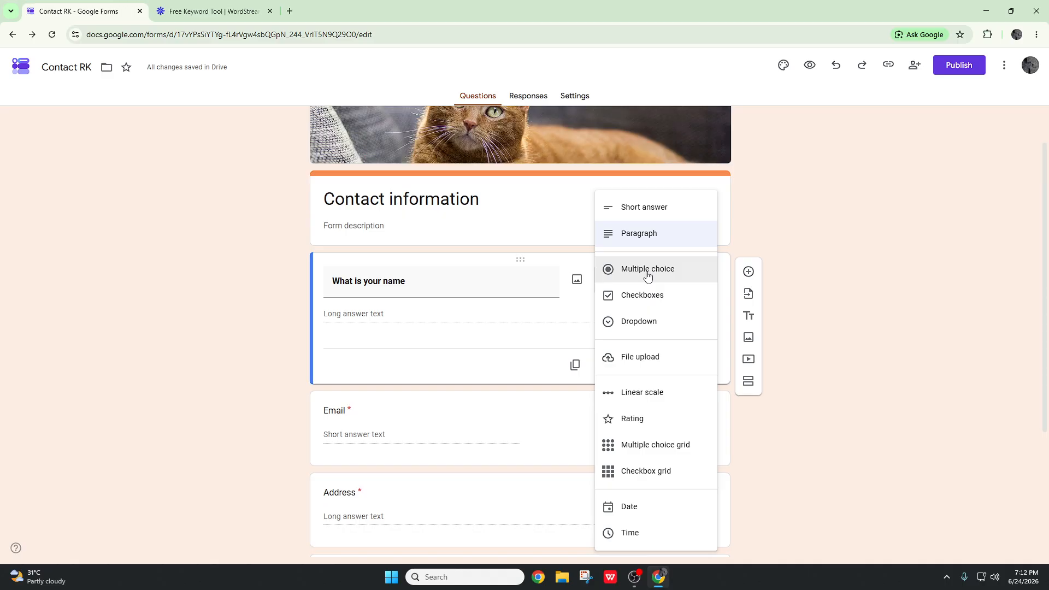
left_click(649, 273)
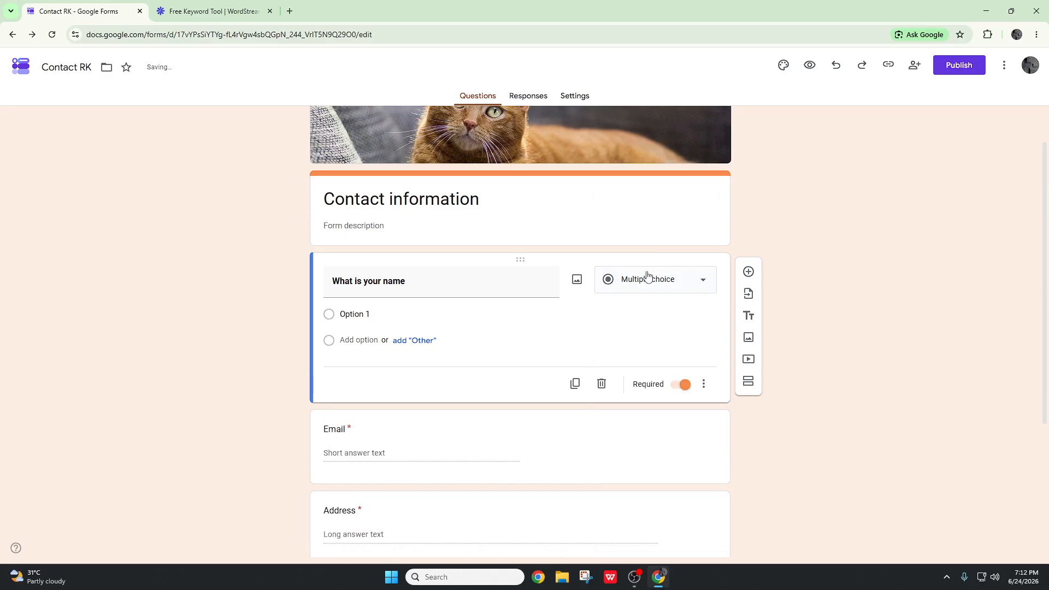
left_click(380, 315)
key("BackSpace")
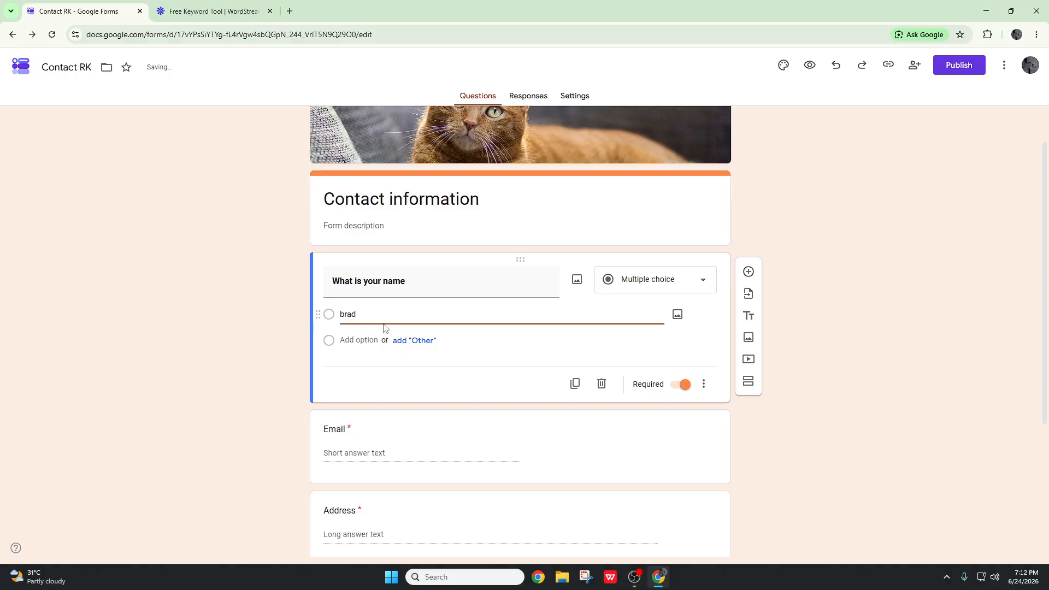
Add an "Other" choice plus Option 2, Option 3 and Option 4 to the multiple-choice "What is your name" question.
left_click(415, 341)
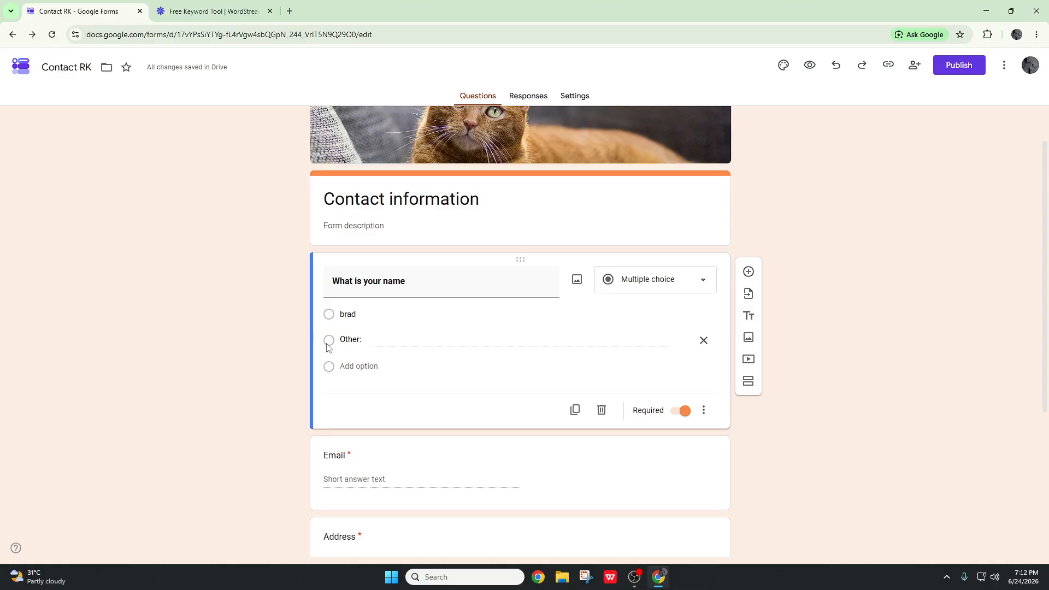
left_click(375, 315)
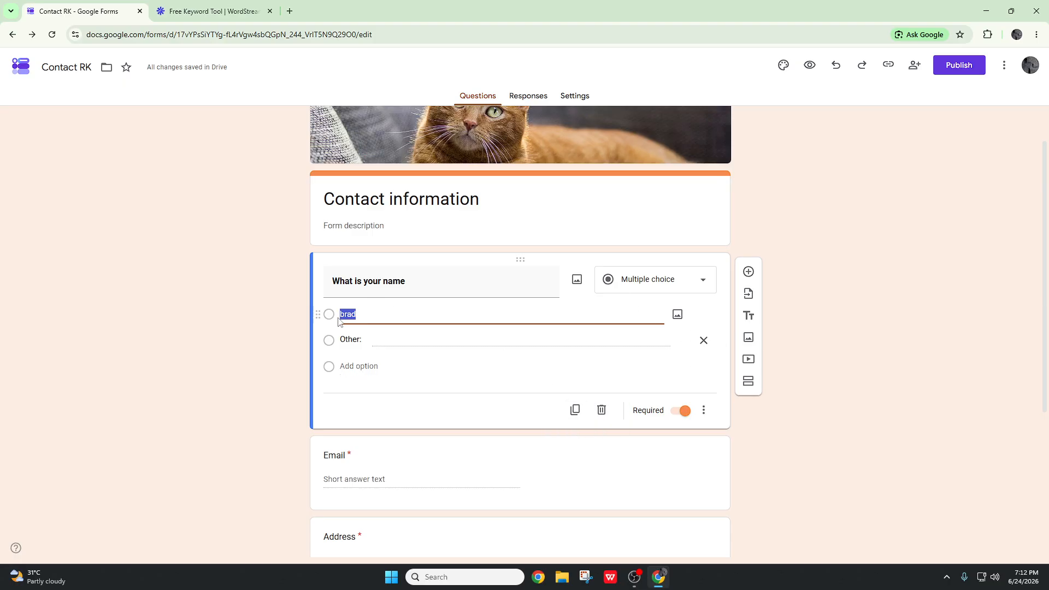
left_click(349, 363)
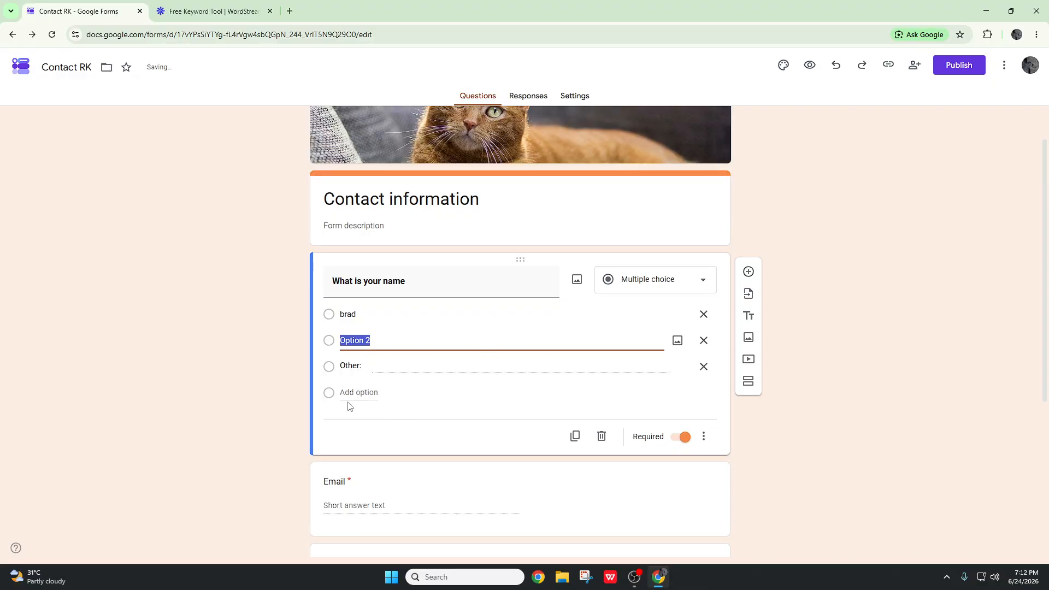
left_click(362, 394)
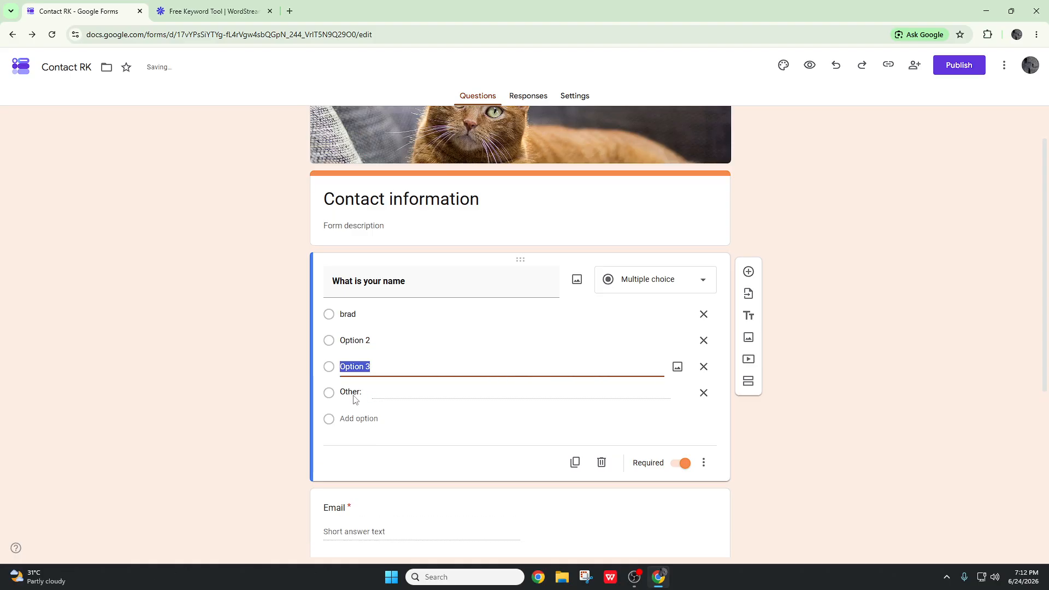
left_click(356, 421)
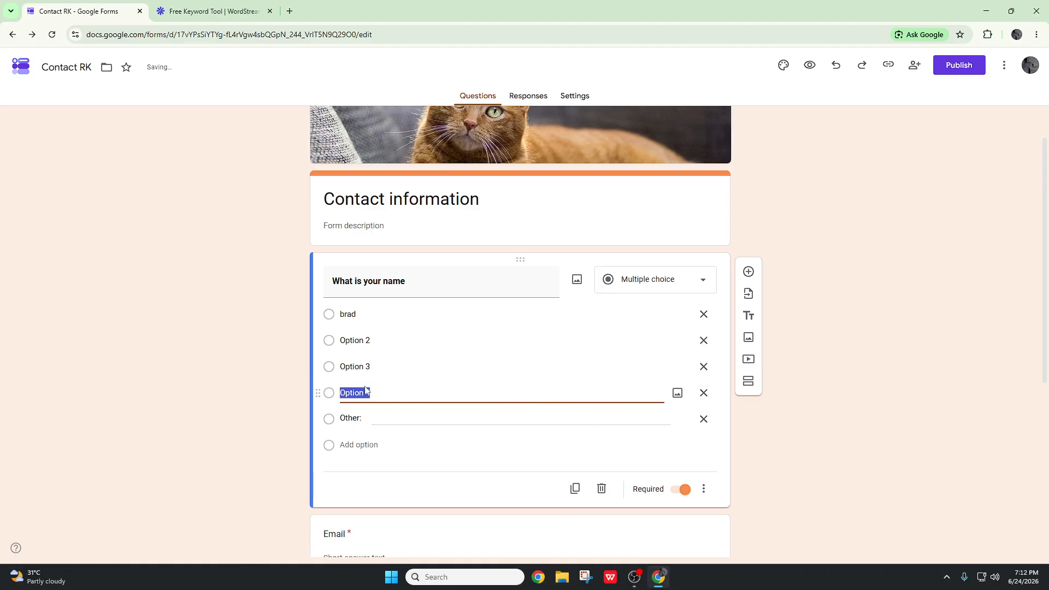
Remove Option 2, Option 3, Option 4 and the "Other" choice from the "What is your name" question.
left_click(704, 392)
left_click(704, 366)
left_click(704, 340)
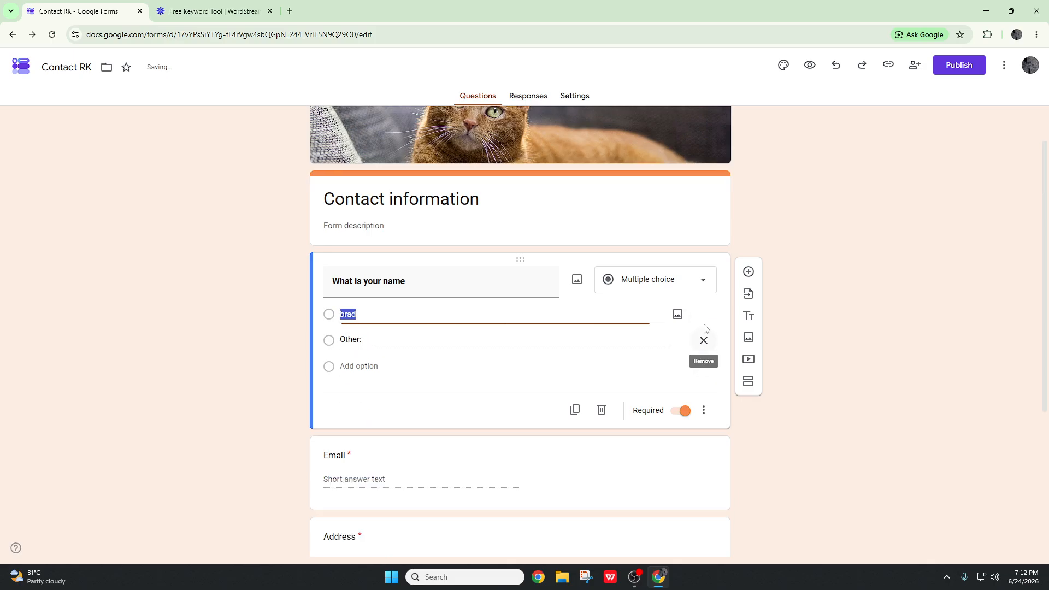
left_click(704, 340)
Change the "What is your name" question to Checkboxes and add an "Other" choice and Option 2.
left_click(656, 285)
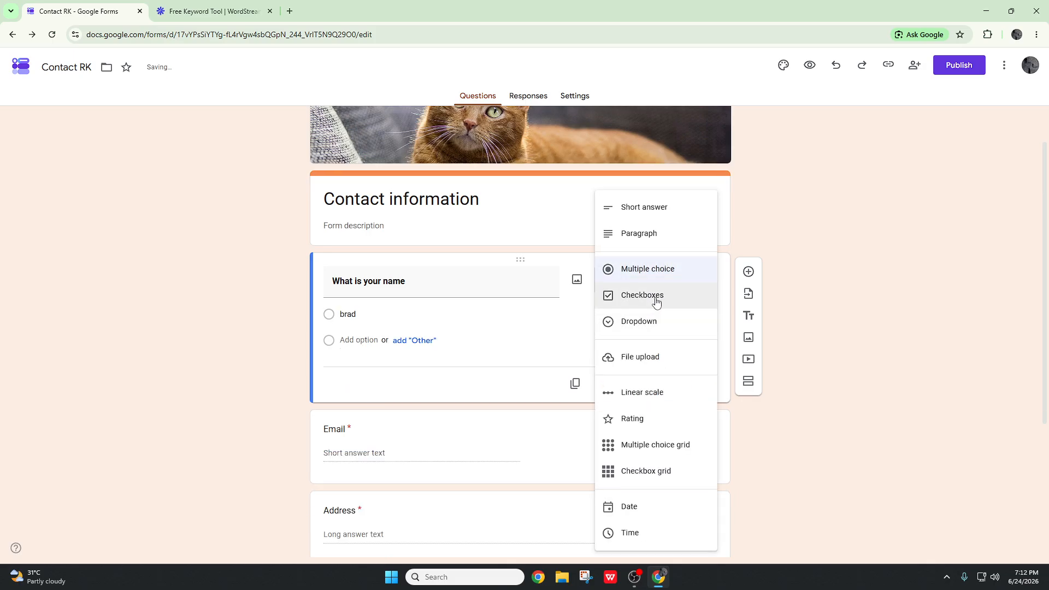
left_click(657, 296)
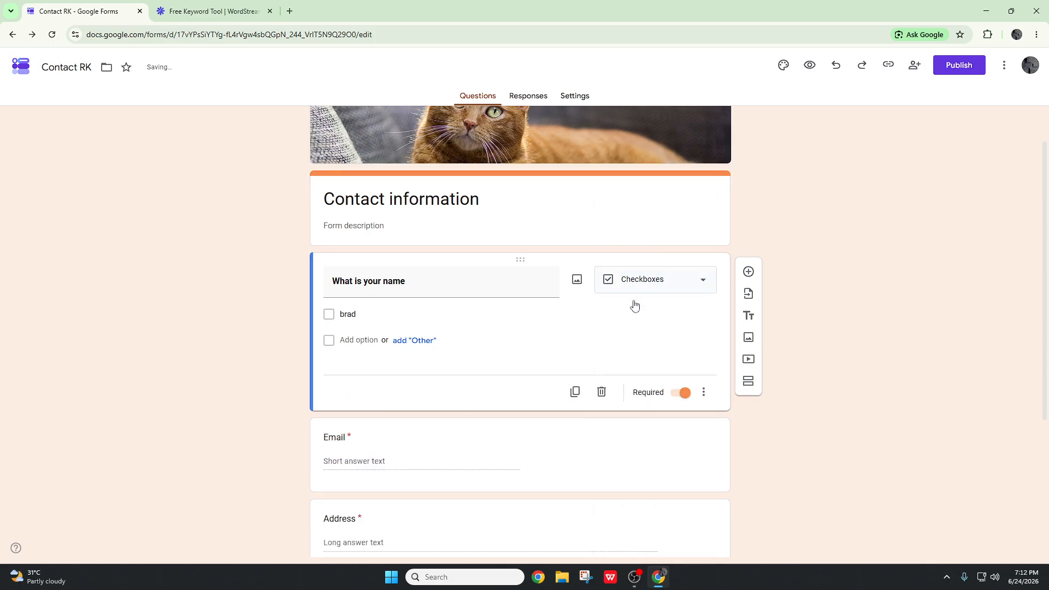
left_click(404, 341)
left_click(356, 372)
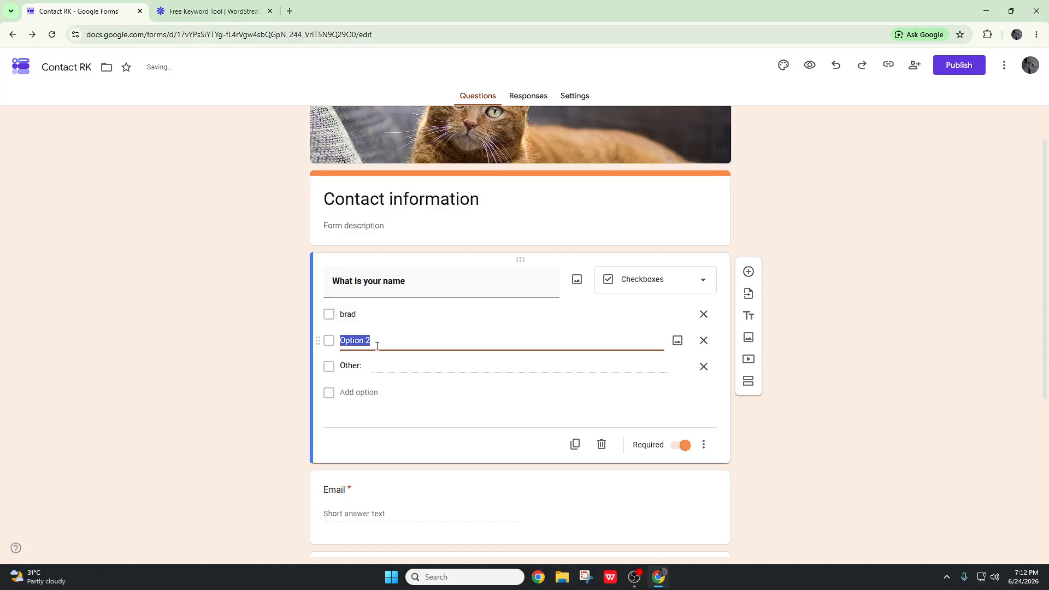
Remove the sample first-name option and the "Other" choice from the checkboxes question.
left_click(330, 317)
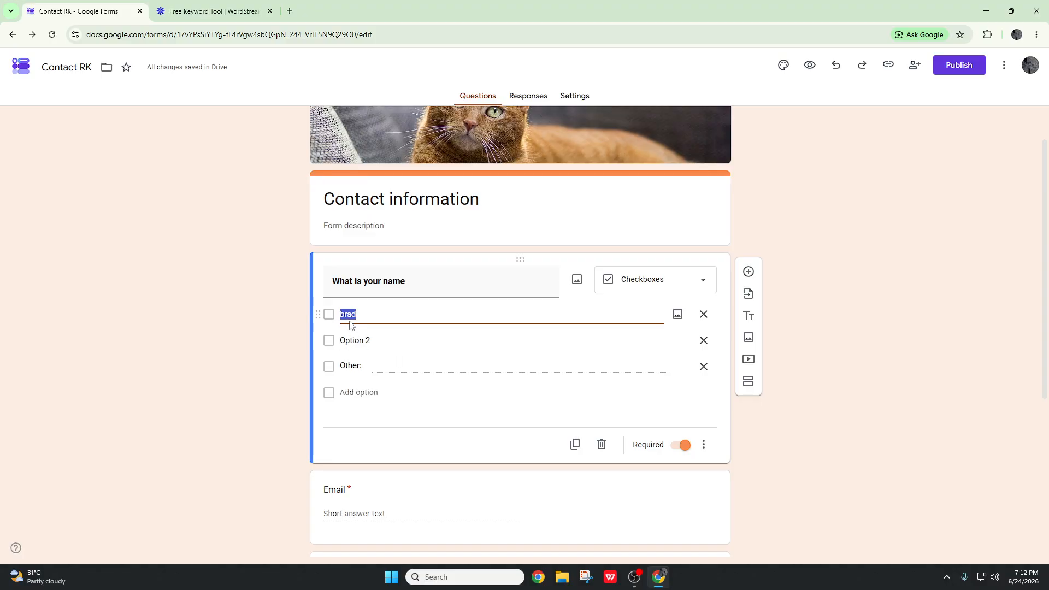
left_click(703, 315)
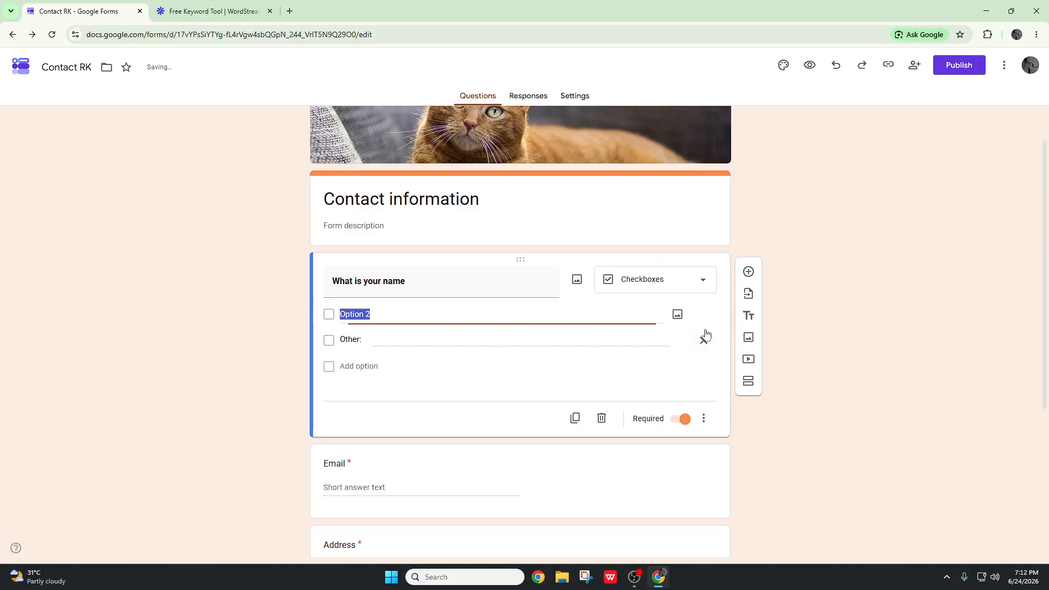
left_click(703, 339)
Change the "What is your name" question to Dropdown and try adding and removing two extra options.
left_click(686, 289)
left_click(667, 312)
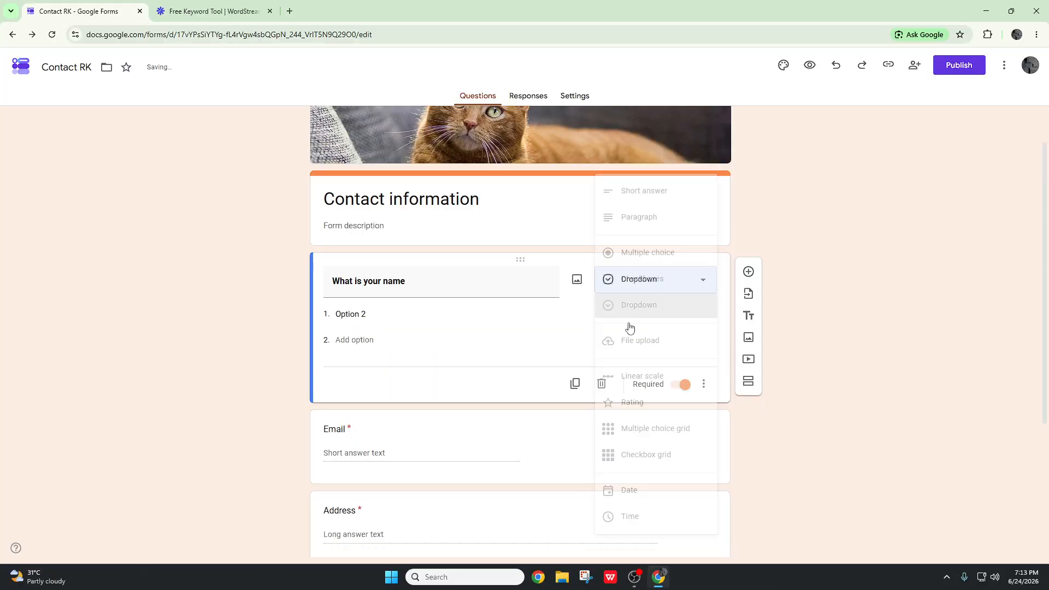
left_click(355, 339)
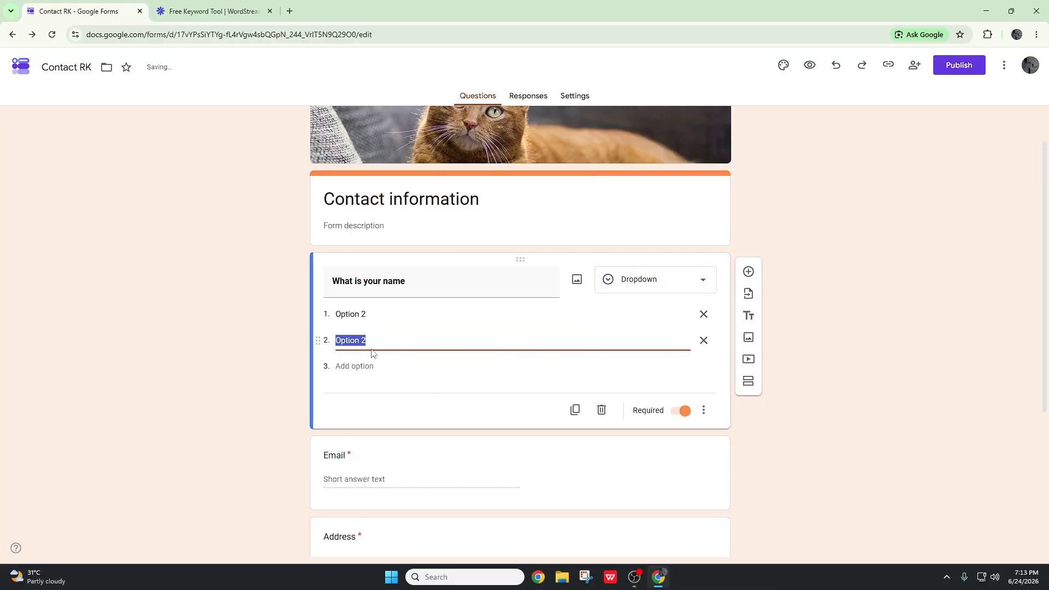
left_click(362, 367)
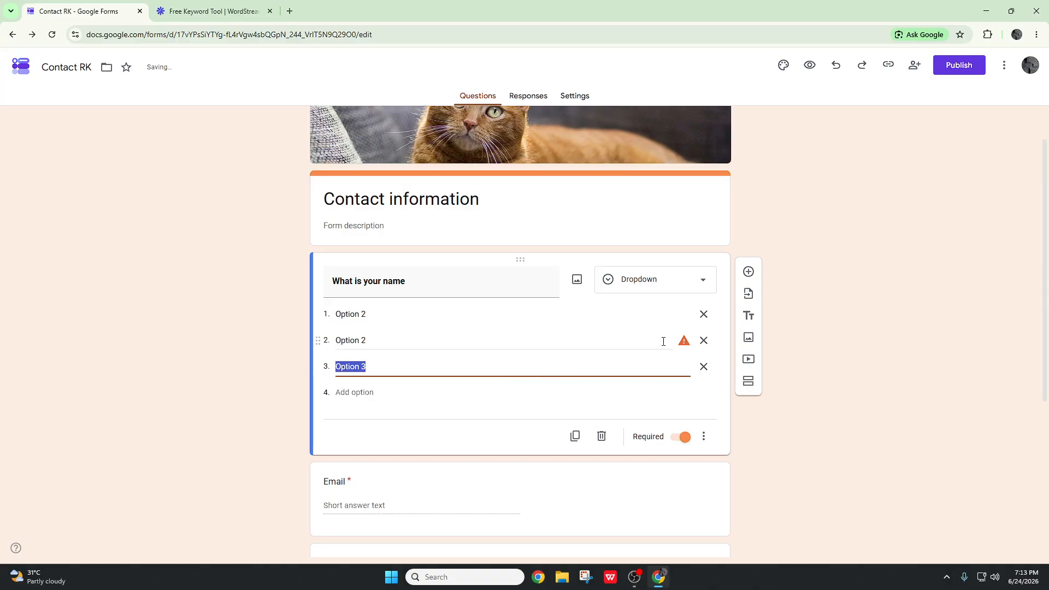
left_click(704, 340)
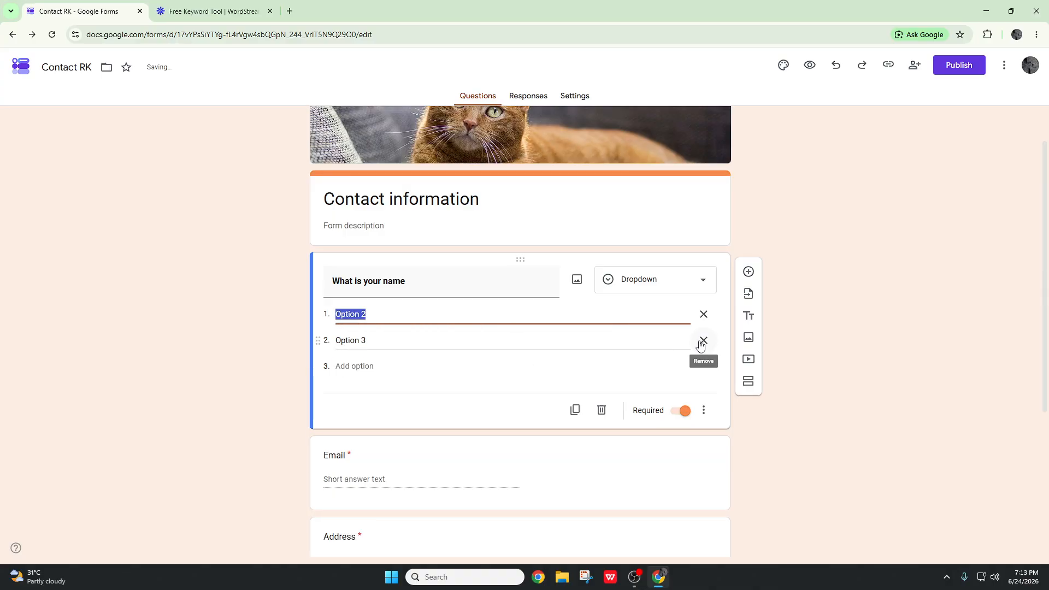
left_click(703, 342)
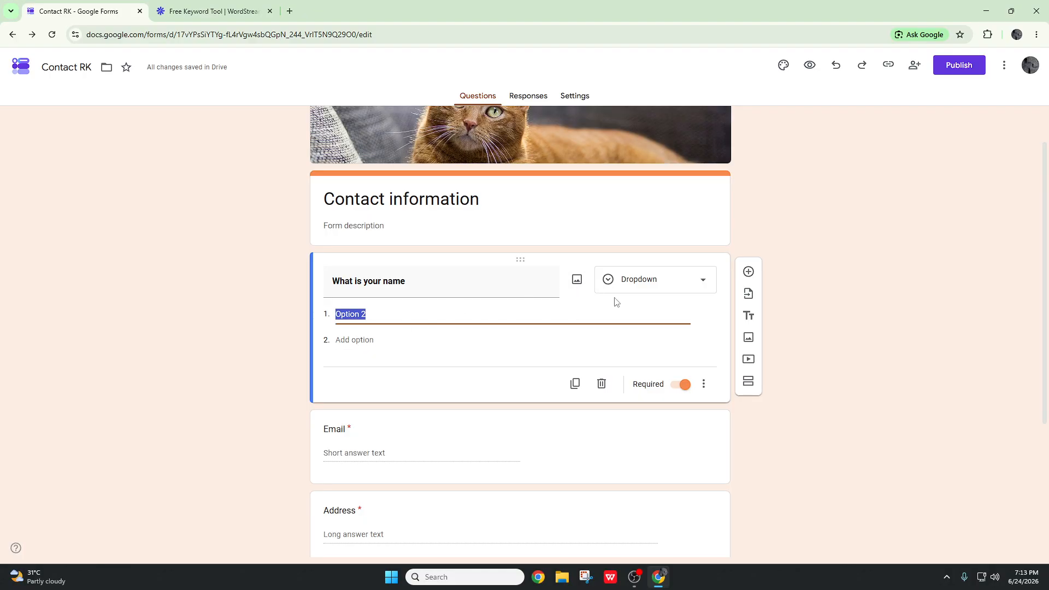
Change the "What is your name" question to File upload, agreeing to let respondents upload files to Drive.
left_click(653, 292)
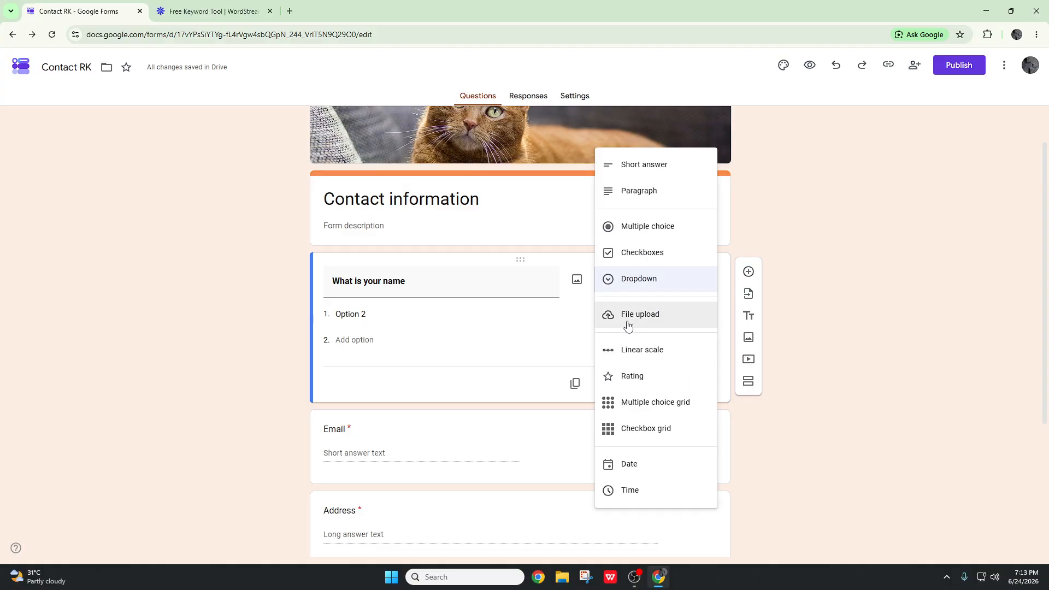
left_click(655, 319)
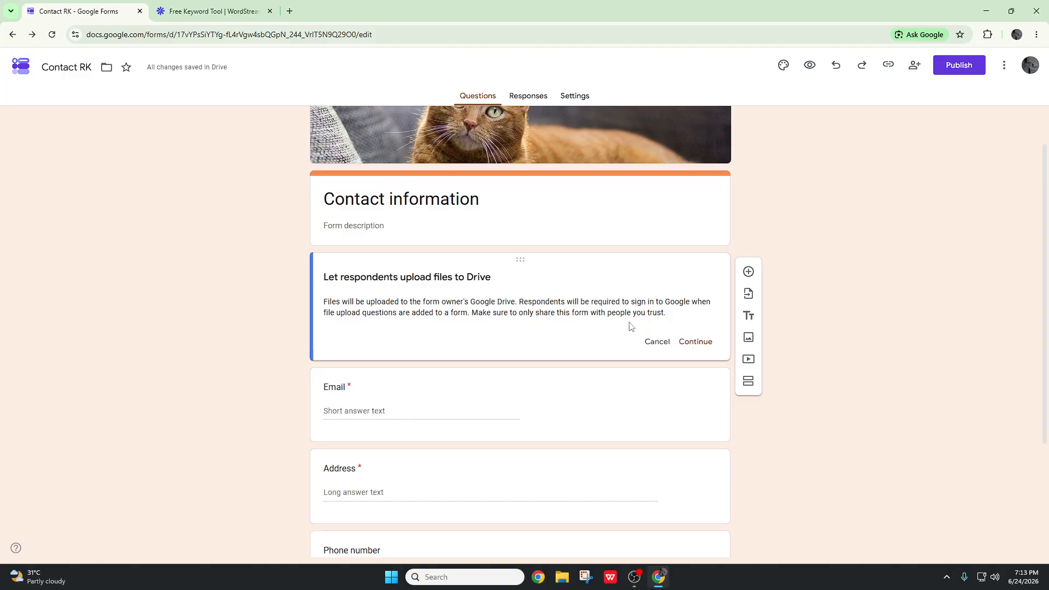
left_click(692, 343)
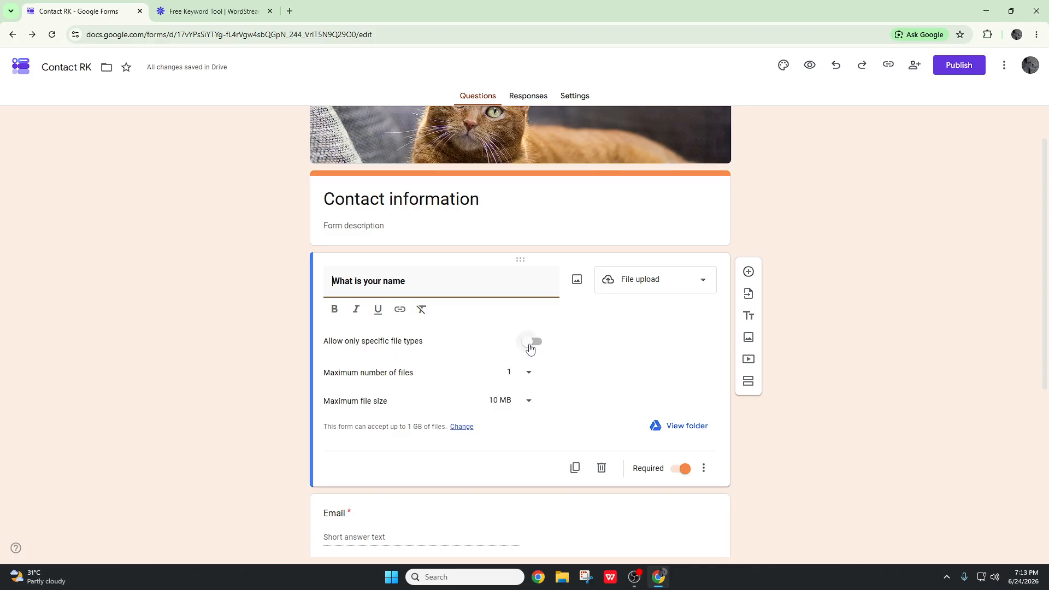
scroll(530, 348, "up", 1)
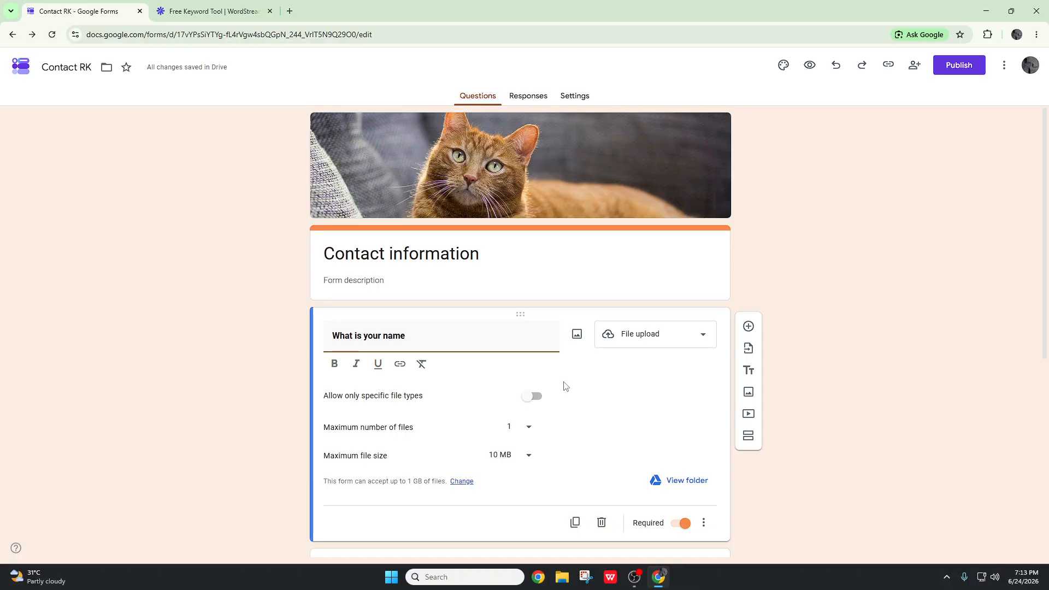
scroll(565, 387, "down", 1)
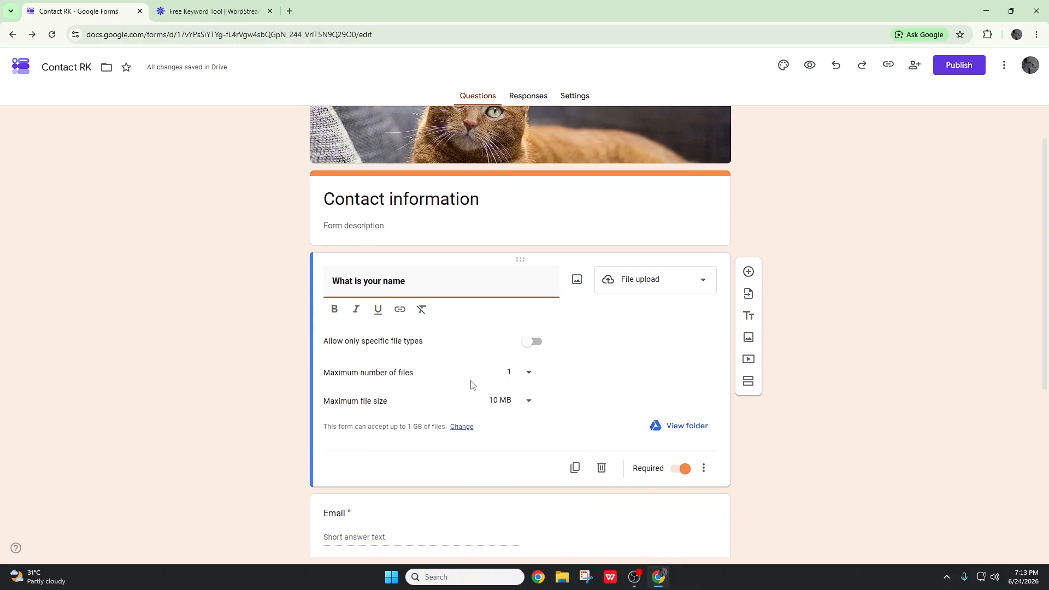
Allow only specific file types for the upload and select all eight, from Document and Spreadsheet to Image and Audio.
left_click(530, 343)
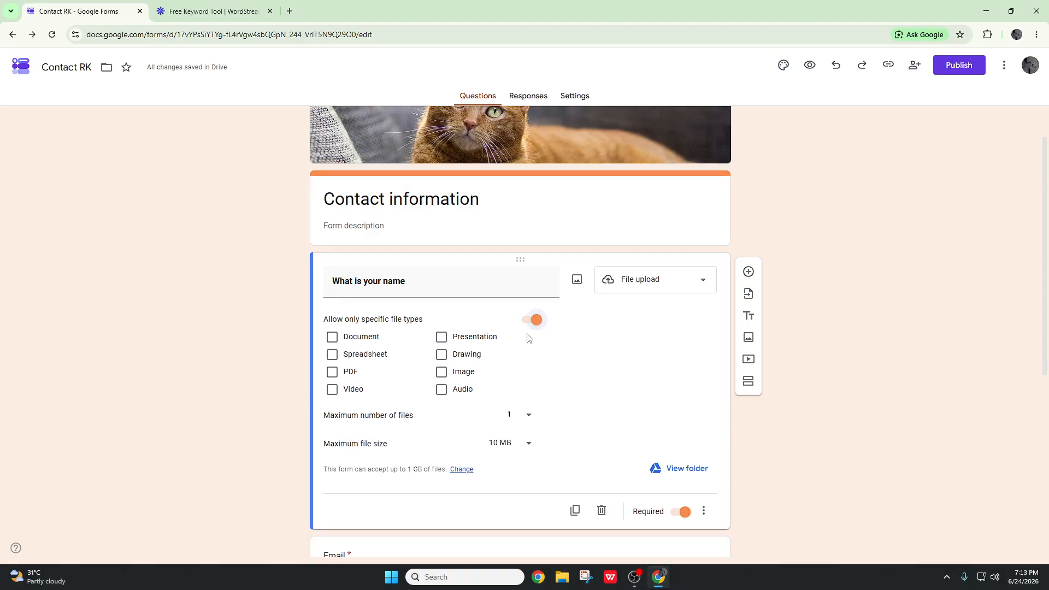
left_click(333, 337)
left_click(336, 358)
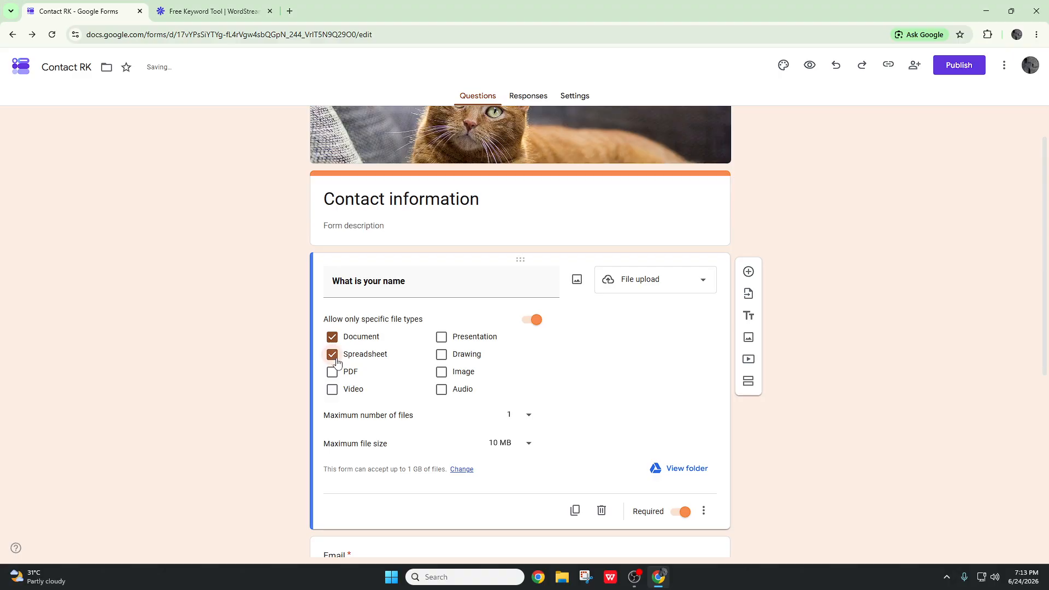
left_click(333, 390)
left_click(333, 374)
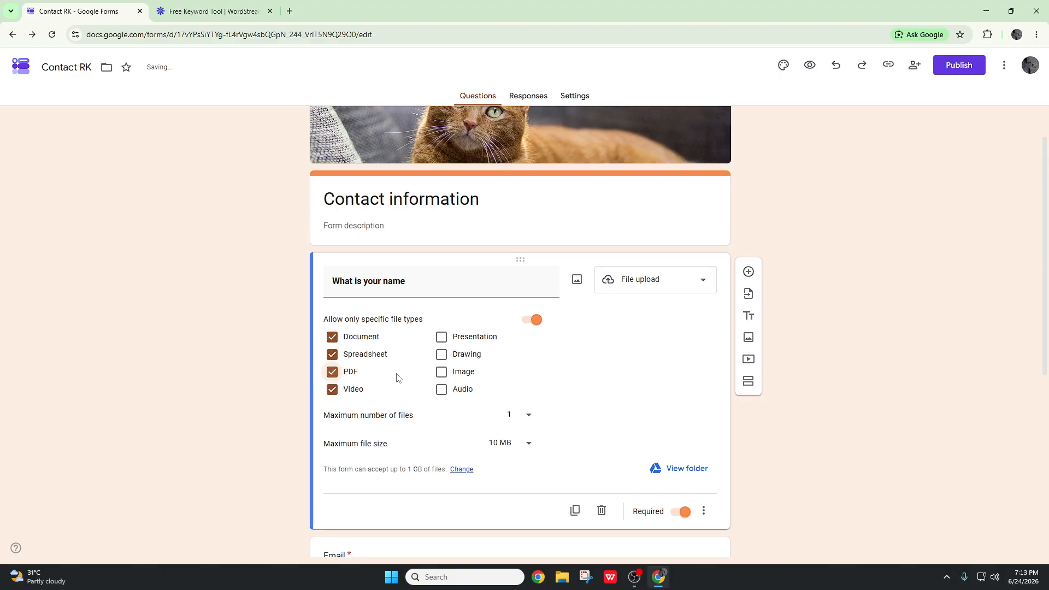
left_click(442, 337)
left_click(442, 355)
left_click(442, 373)
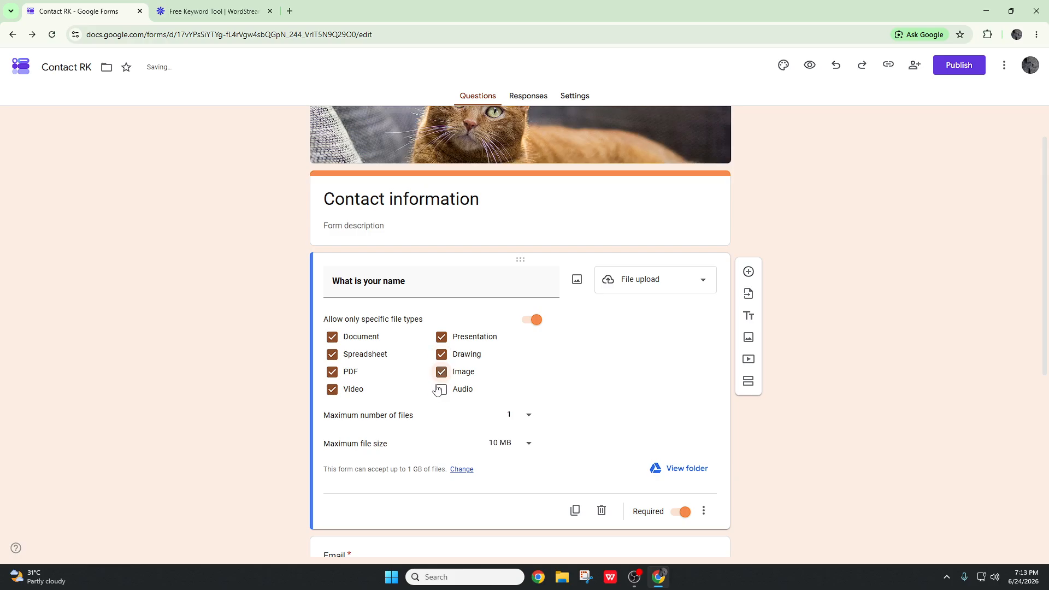
left_click(441, 390)
Deselect all eight allowed file types for the upload question.
left_click(442, 337)
left_click(442, 355)
left_click(442, 390)
left_click(441, 390)
left_click(442, 373)
left_click(442, 390)
left_click(333, 337)
left_click(332, 355)
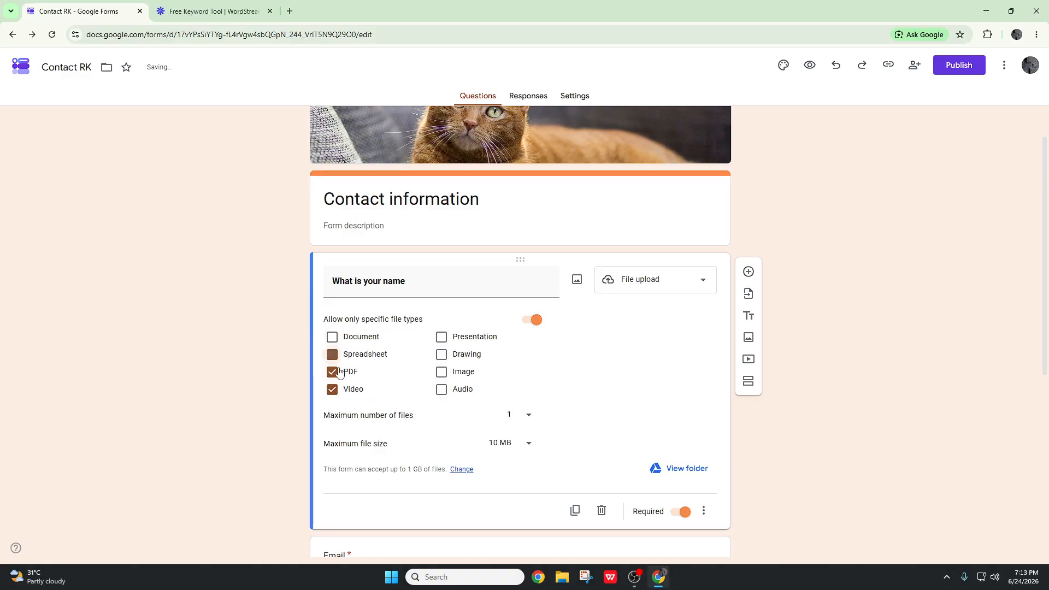
left_click(332, 373)
left_click(332, 390)
Set the maximum number of uploaded files to 5 and return it to 1.
scroll(543, 382, "down", 1)
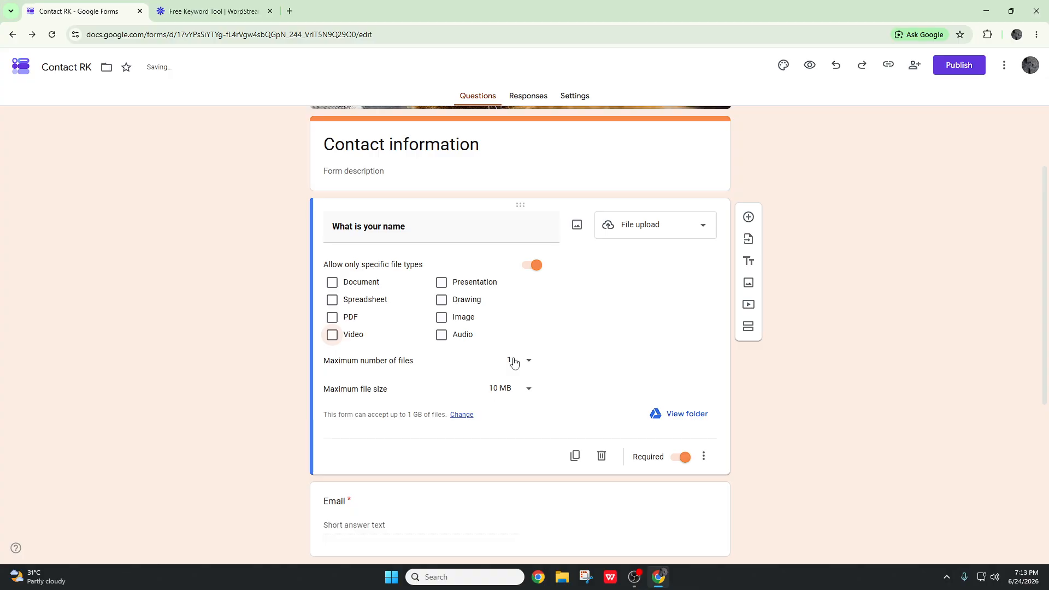
left_click(528, 362)
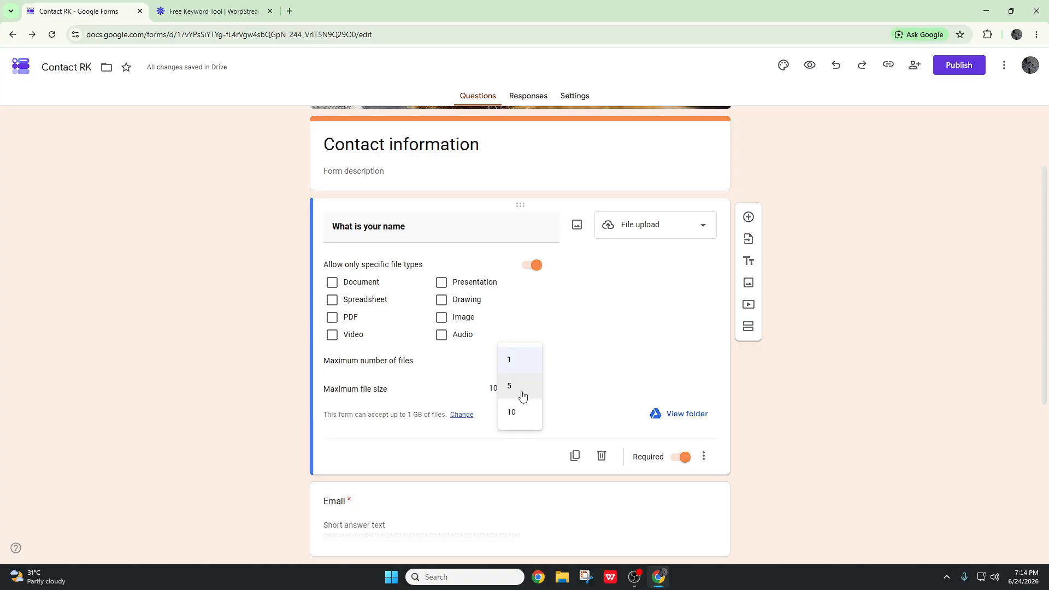
left_click(519, 367)
left_click(516, 363)
left_click(515, 392)
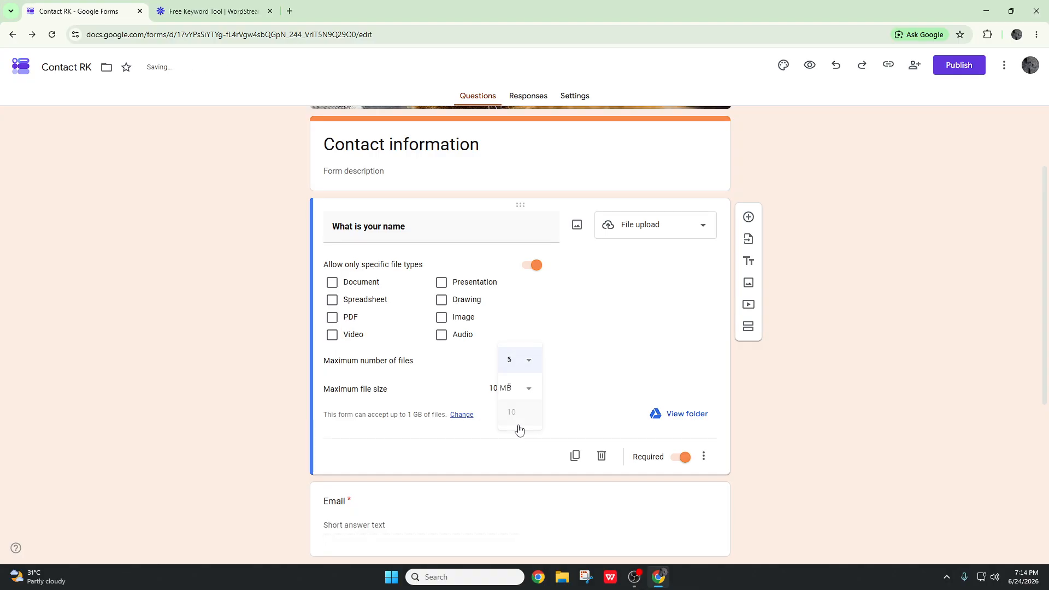
left_click(518, 360)
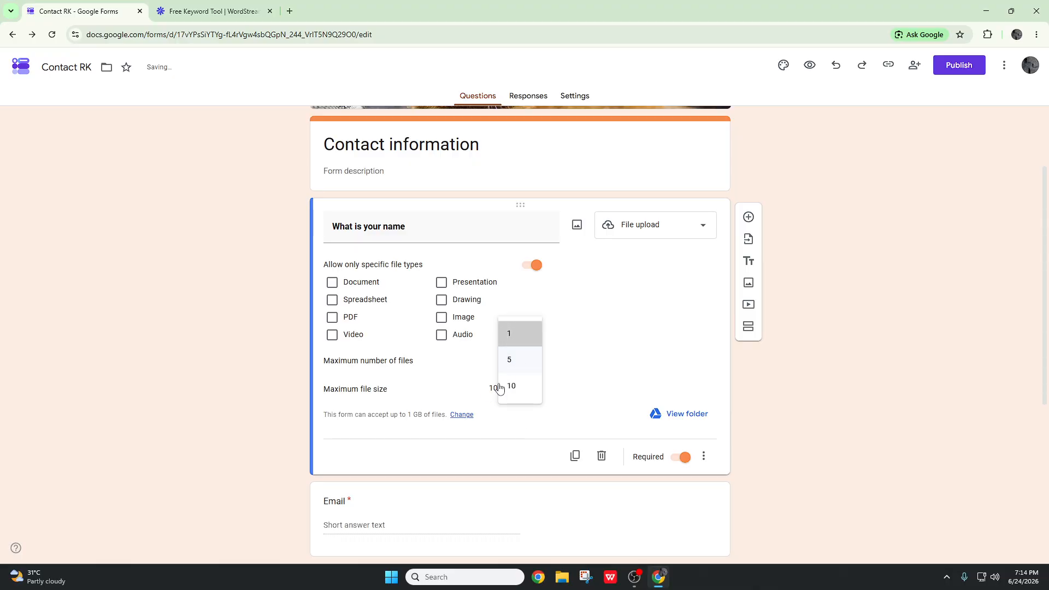
Set the maximum file size for the upload question to 1 MB.
left_click(498, 389)
left_click(492, 397)
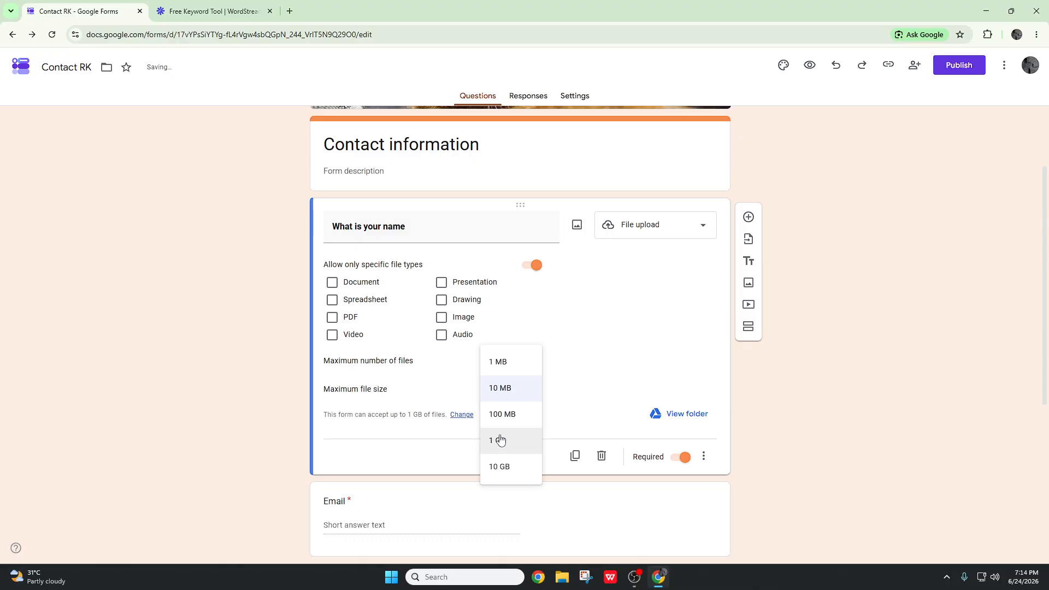
left_click(504, 365)
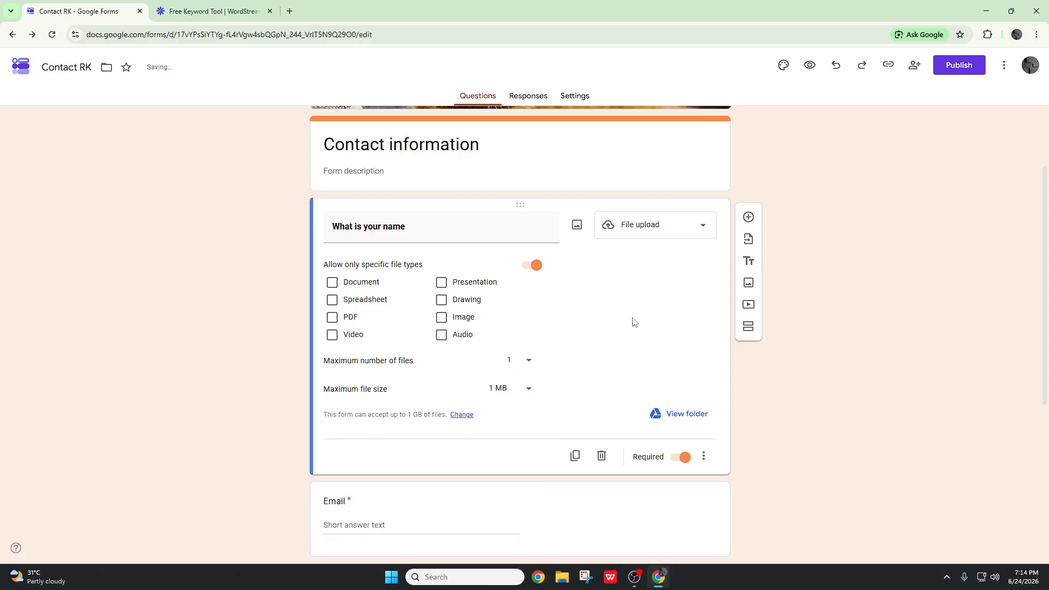
Change the answer type of the "What is your name" question to Linear scale.
scroll(958, 344, "down", 5)
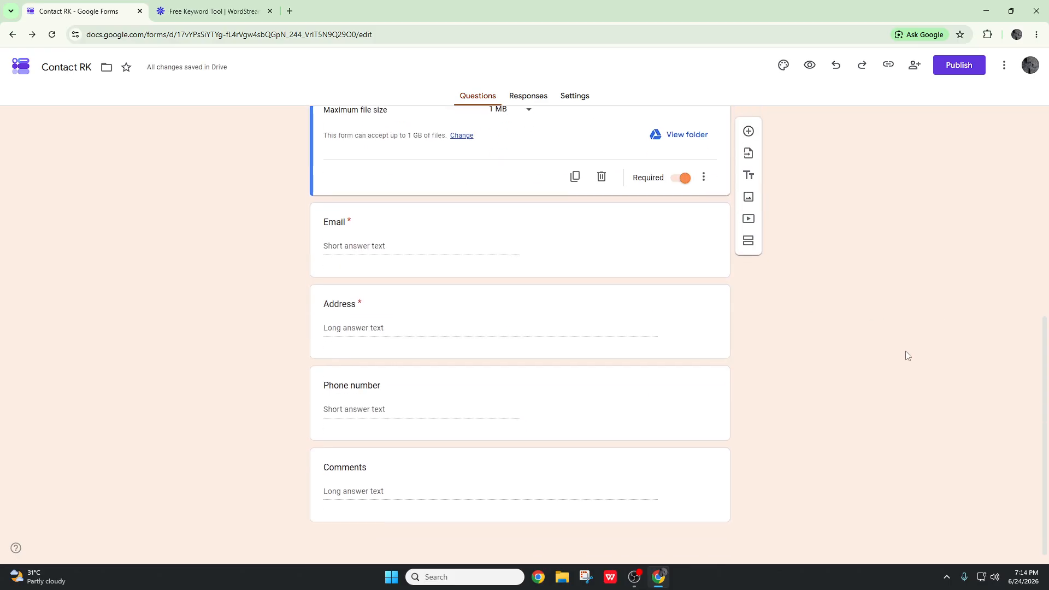
scroll(896, 353, "up", 7)
left_click(644, 334)
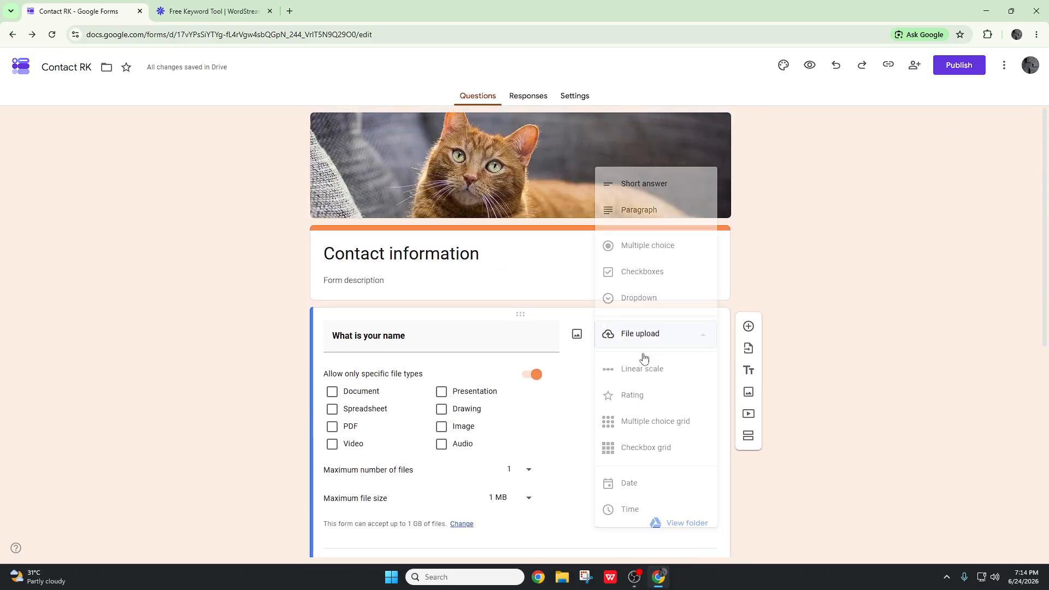
left_click(649, 369)
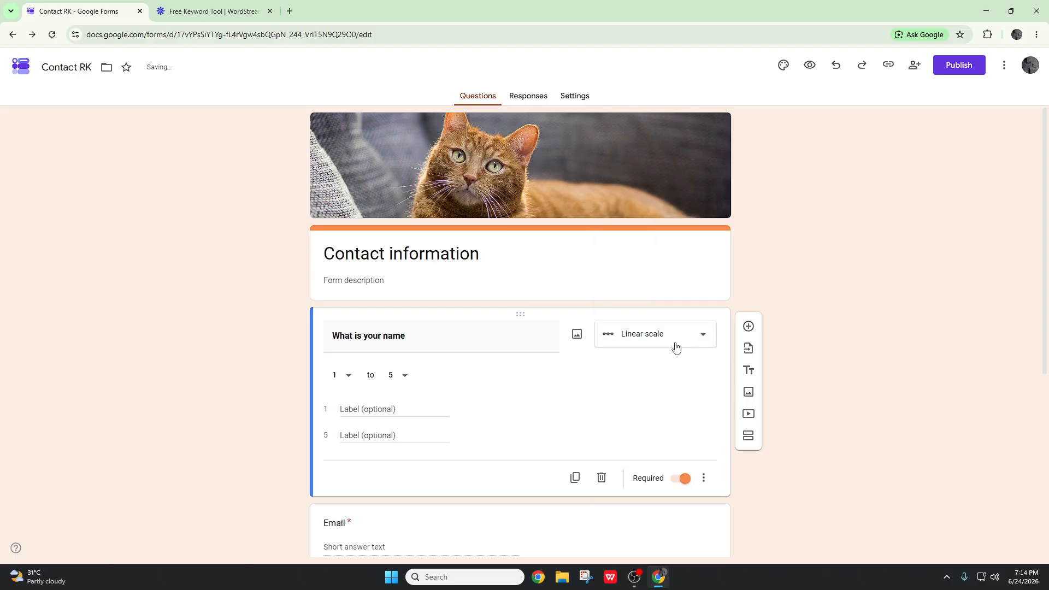
Set the upper end of the question's linear scale to 7 and raise it to 10.
left_click(393, 378)
left_click(391, 428)
left_click(352, 383)
left_click(352, 386)
left_click(386, 379)
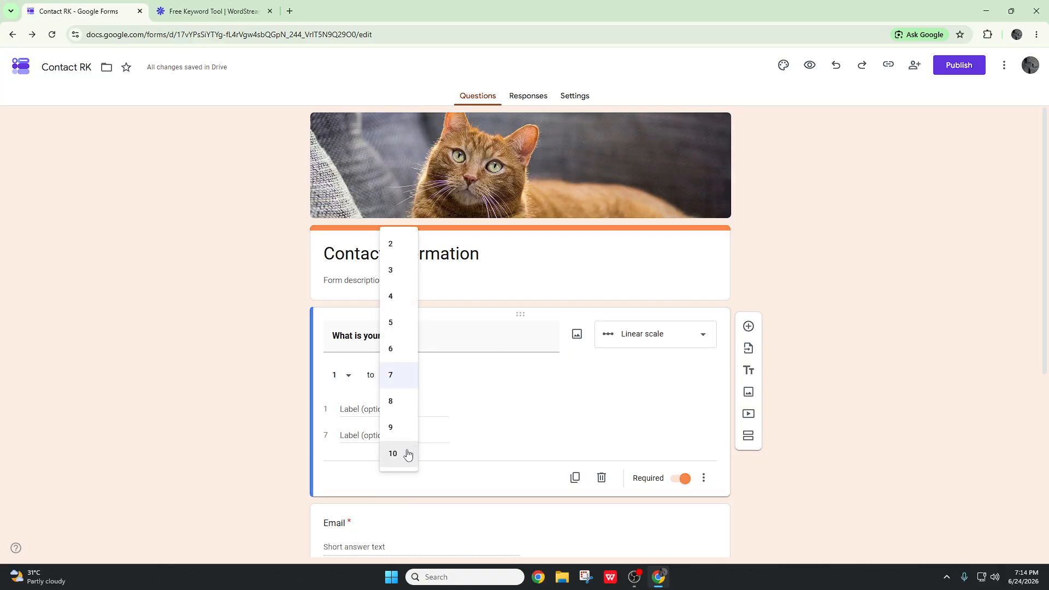
left_click(407, 454)
left_click(368, 407)
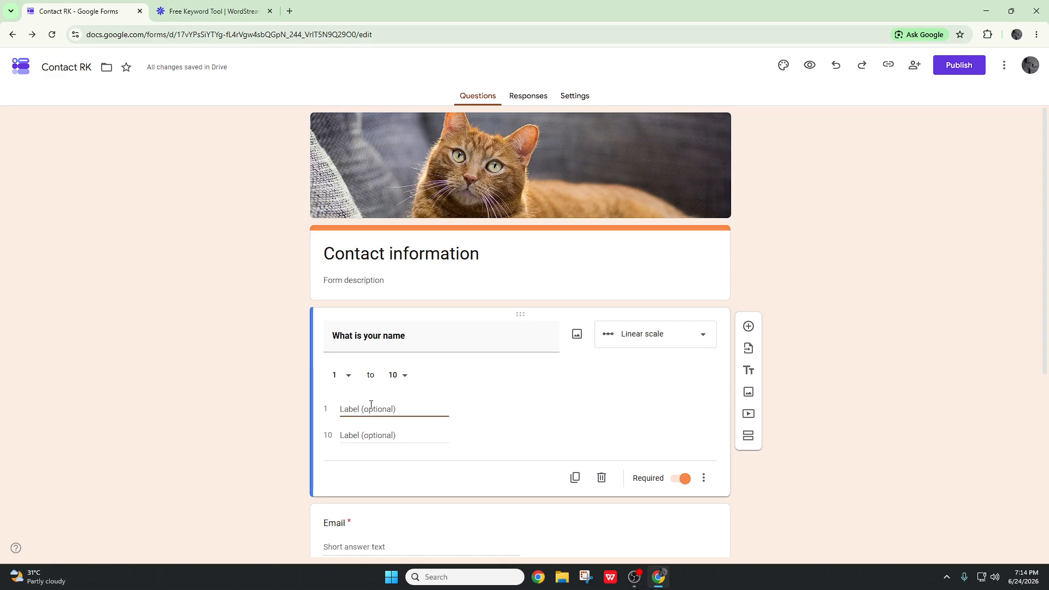
left_click(340, 385)
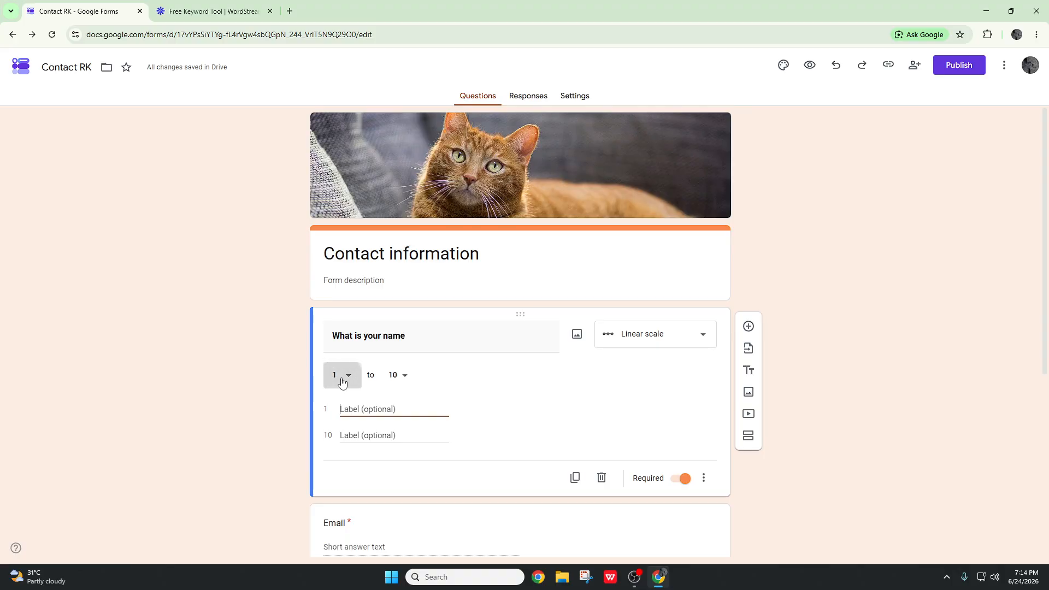
left_click(485, 404)
Change the answer type of the "What is your name" question to Rating and select its title text.
left_click(640, 346)
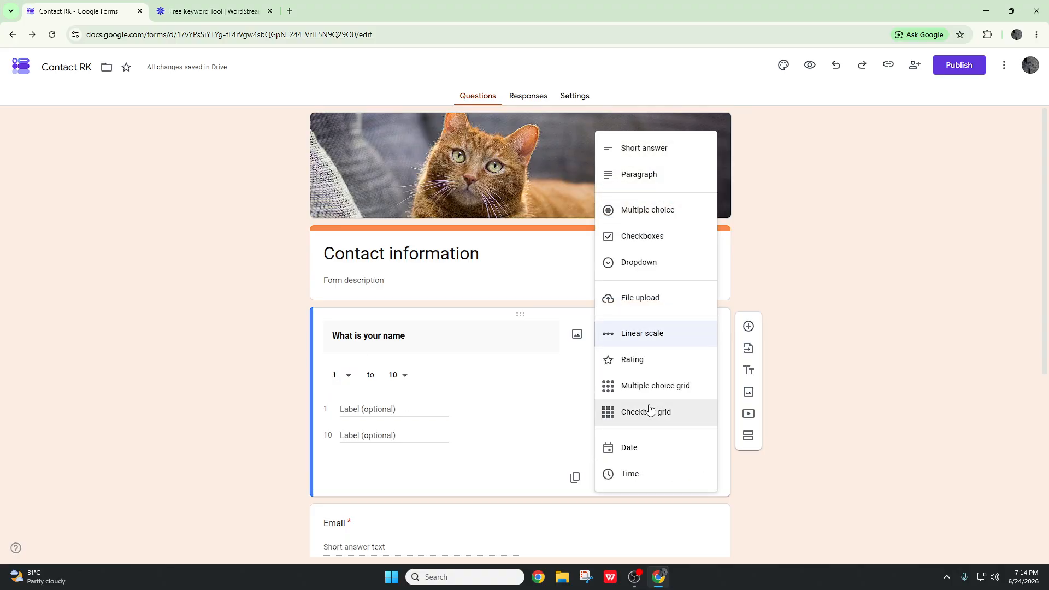
left_click(645, 360)
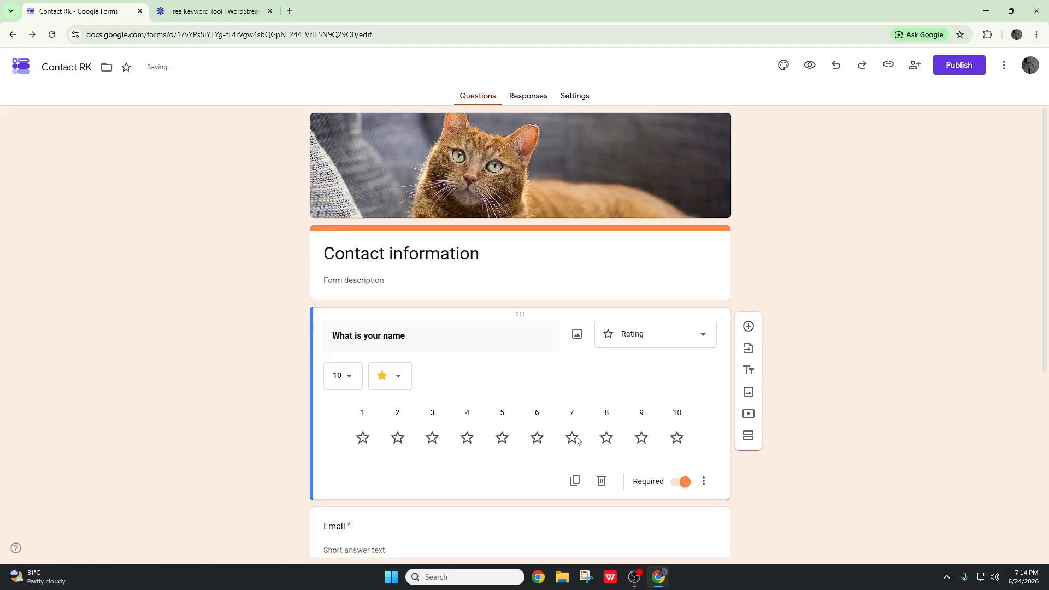
triple_click(393, 334)
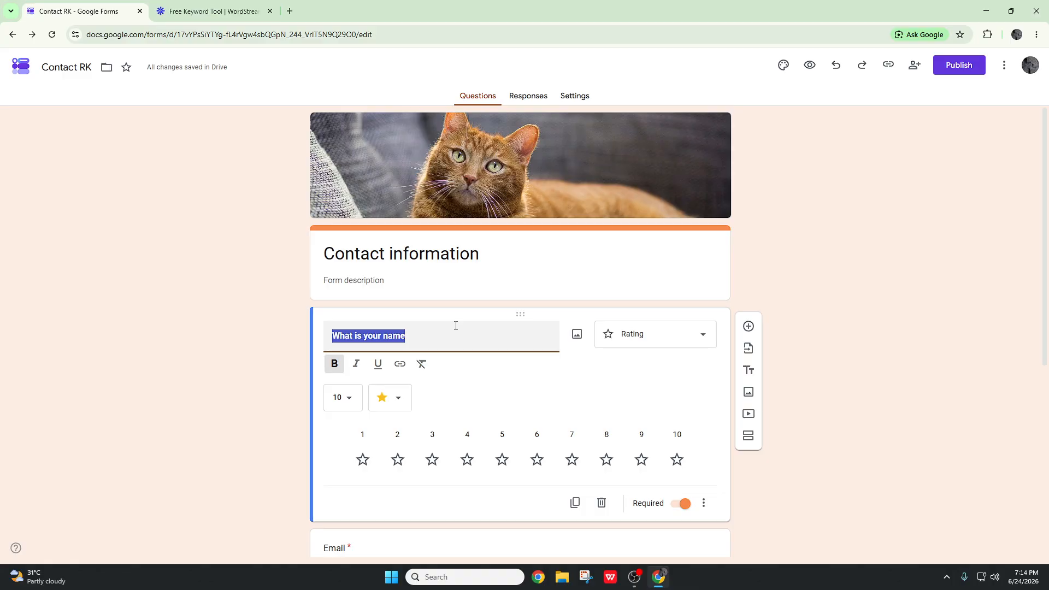
Insert the Desktop picture of the white kitten with orange and black patches into the rating question.
left_click(577, 334)
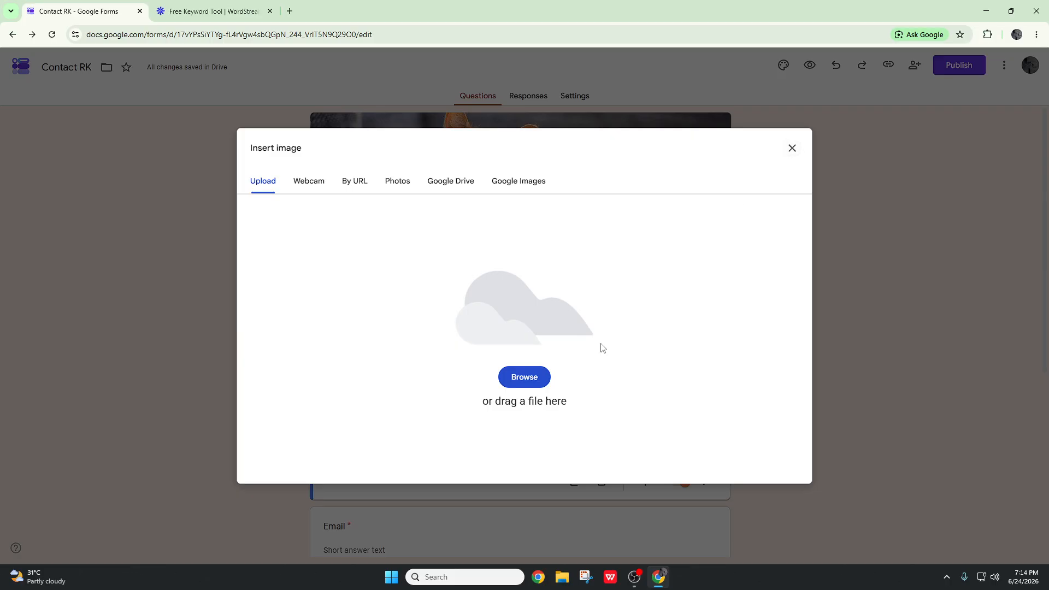
left_click(532, 378)
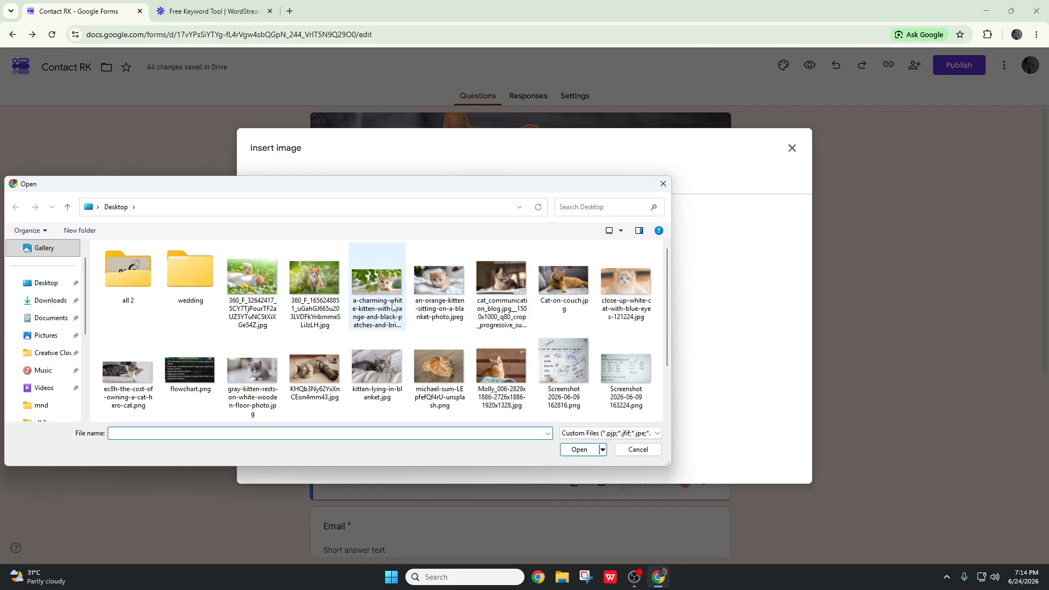
double_click(391, 307)
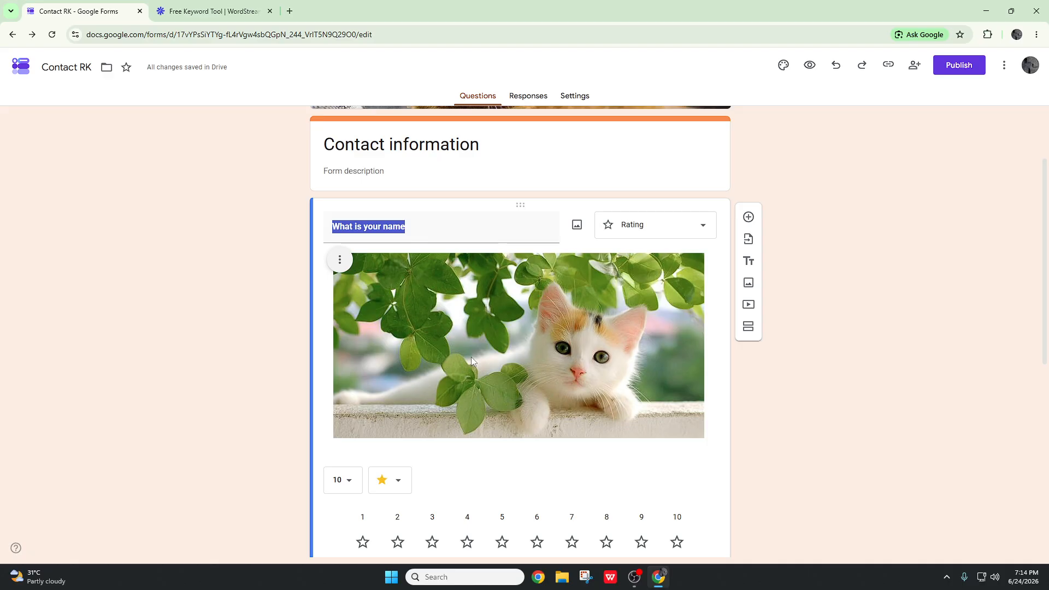
Retitle the rating question as "What would you rate this cat".
left_click(406, 219)
left_click_drag(406, 218, 356, 220)
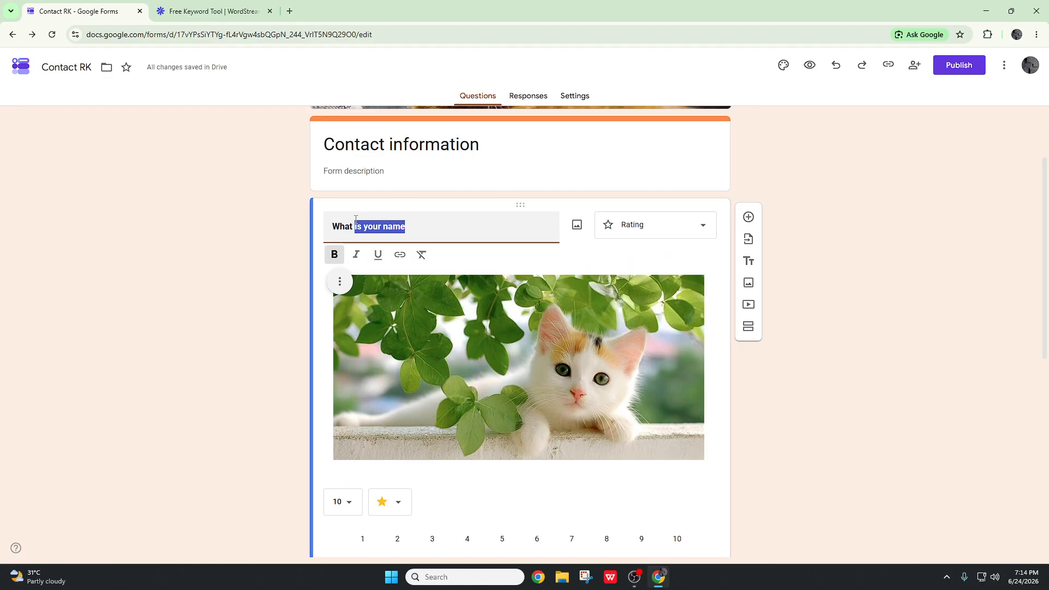
key("BackSpace")
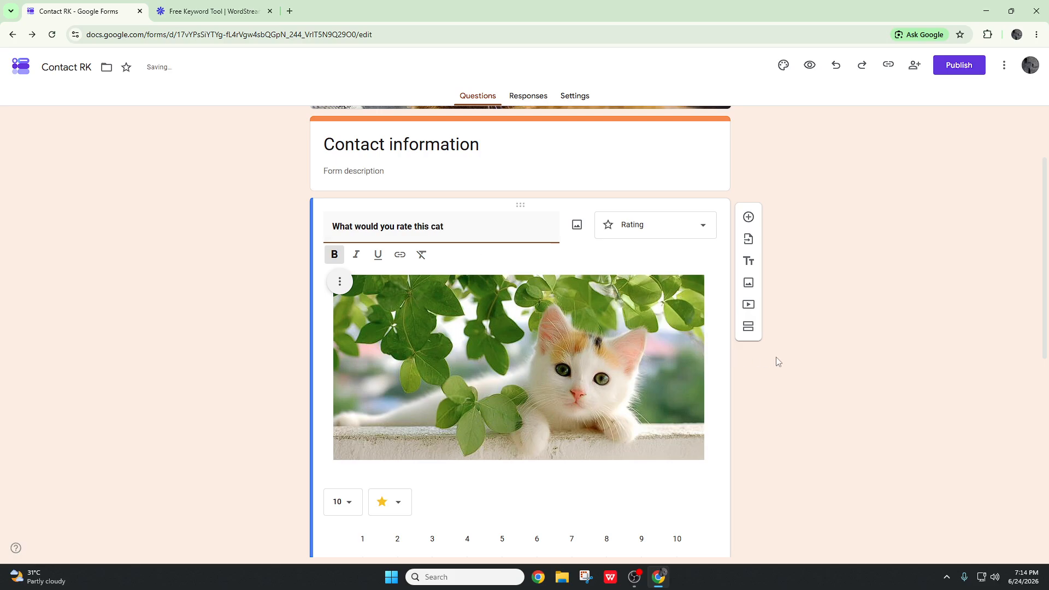
left_click(712, 375)
Set the number of rating levels to 5 and return it to 10.
scroll(546, 410, "down", 2)
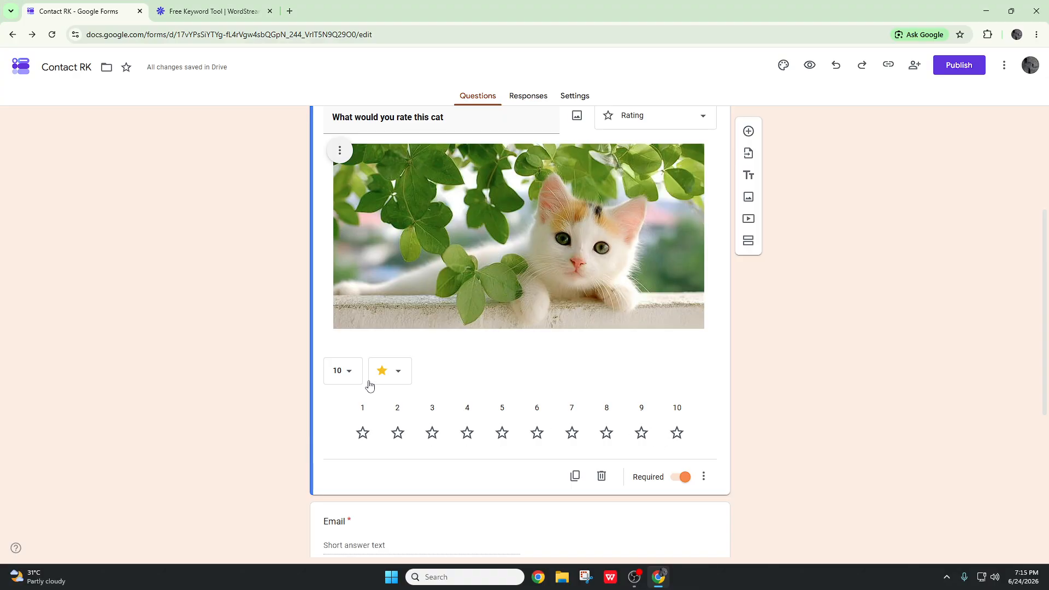
left_click(344, 374)
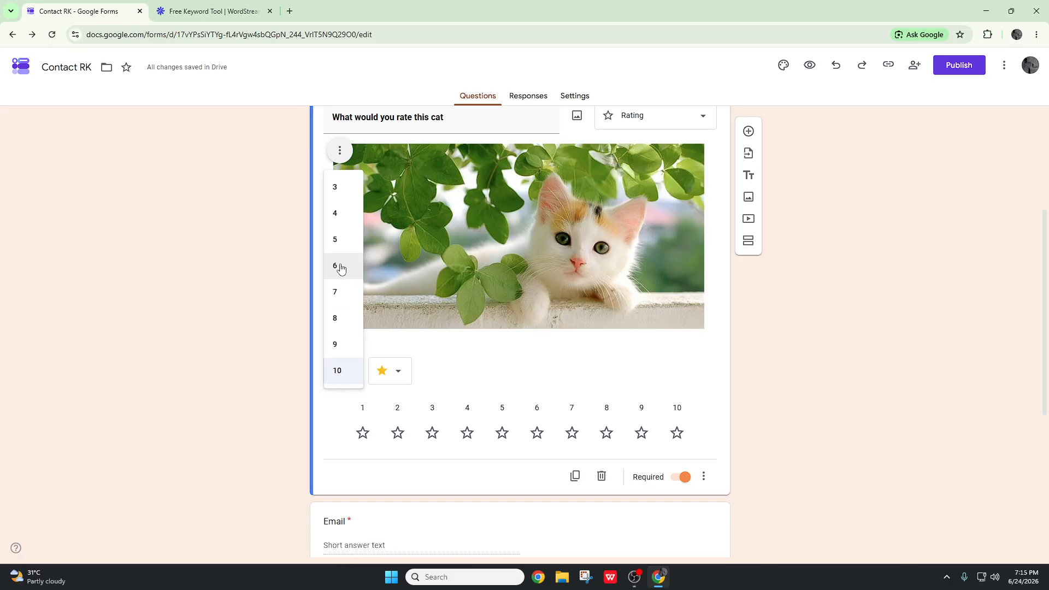
left_click(335, 239)
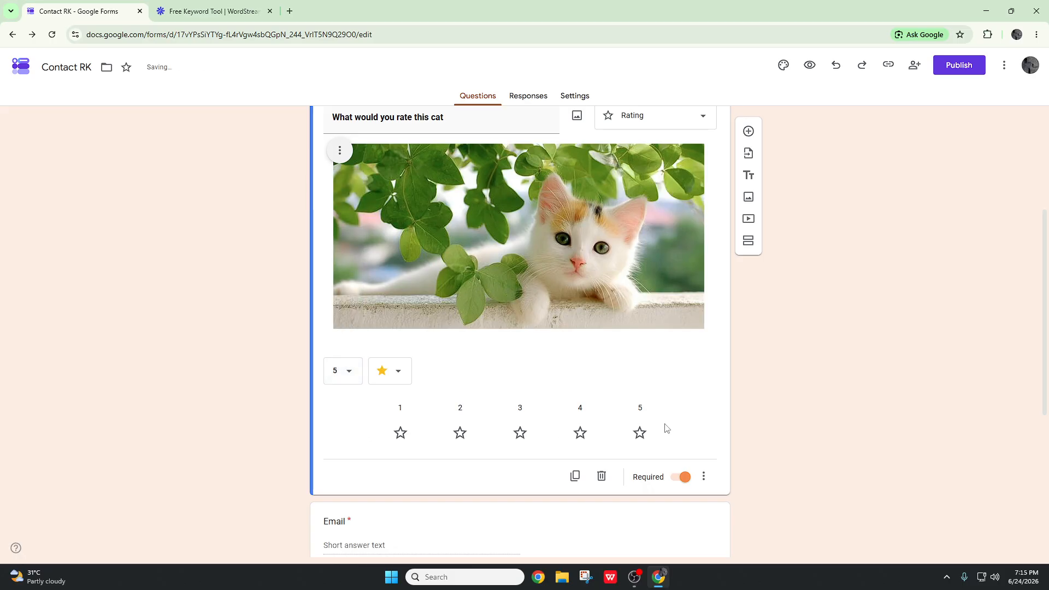
left_click(350, 373)
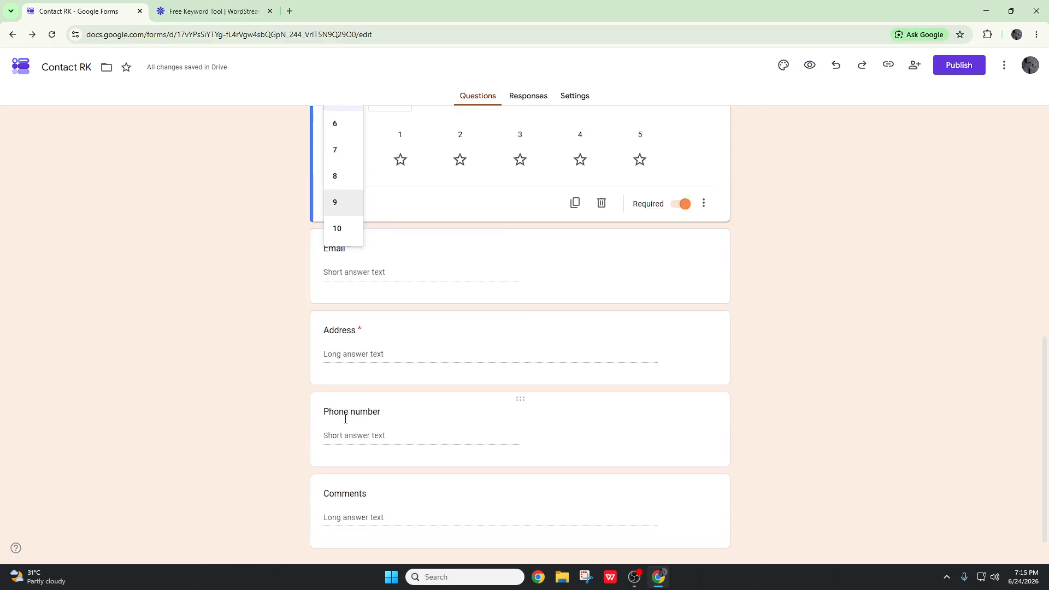
left_click(342, 346)
Look through the rating symbol choices and keep the star.
scroll(391, 436, "up", 4)
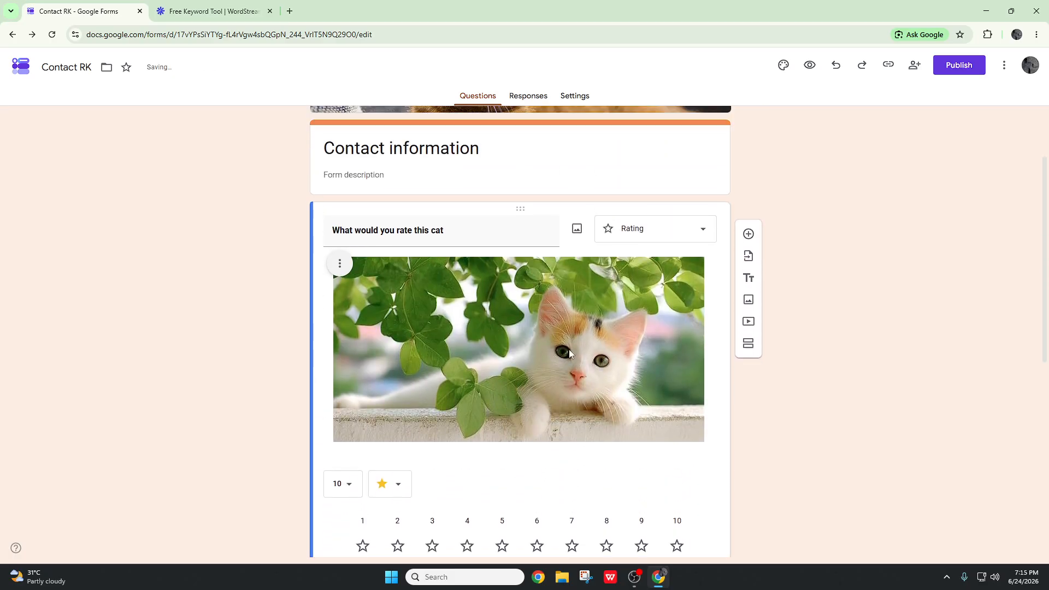
left_click(404, 435)
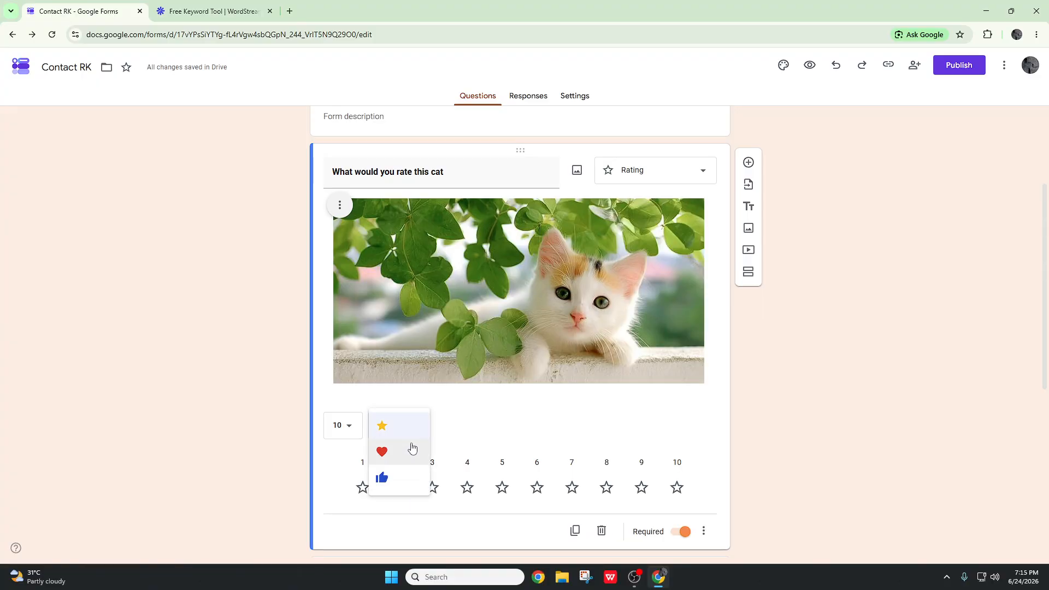
left_click(386, 427)
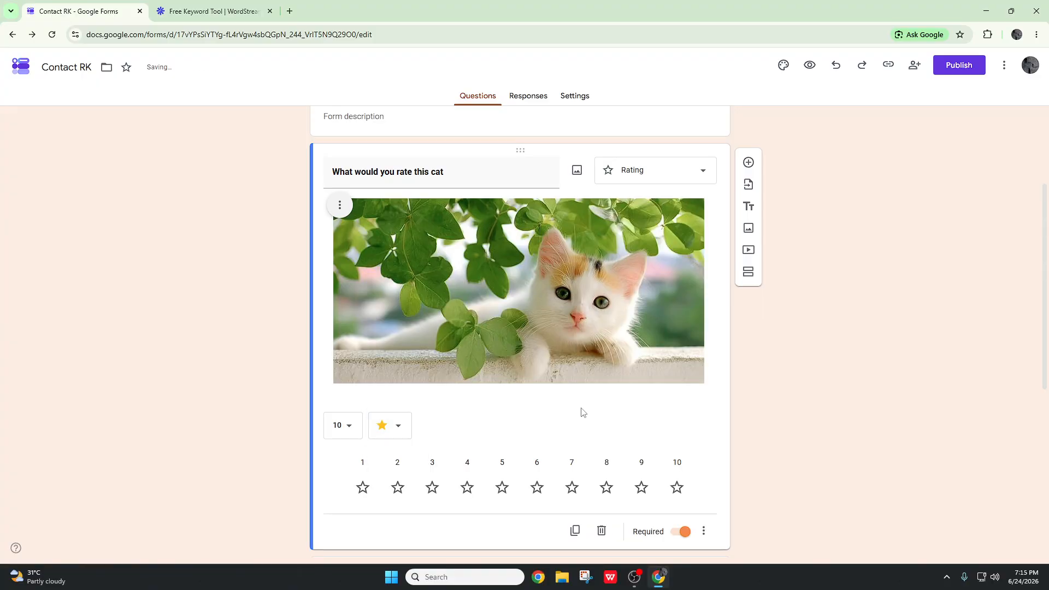
Change the answer type of the cat question to Multiple choice grid and open its first row label for editing.
scroll(613, 399, "up", 3)
left_click(670, 343)
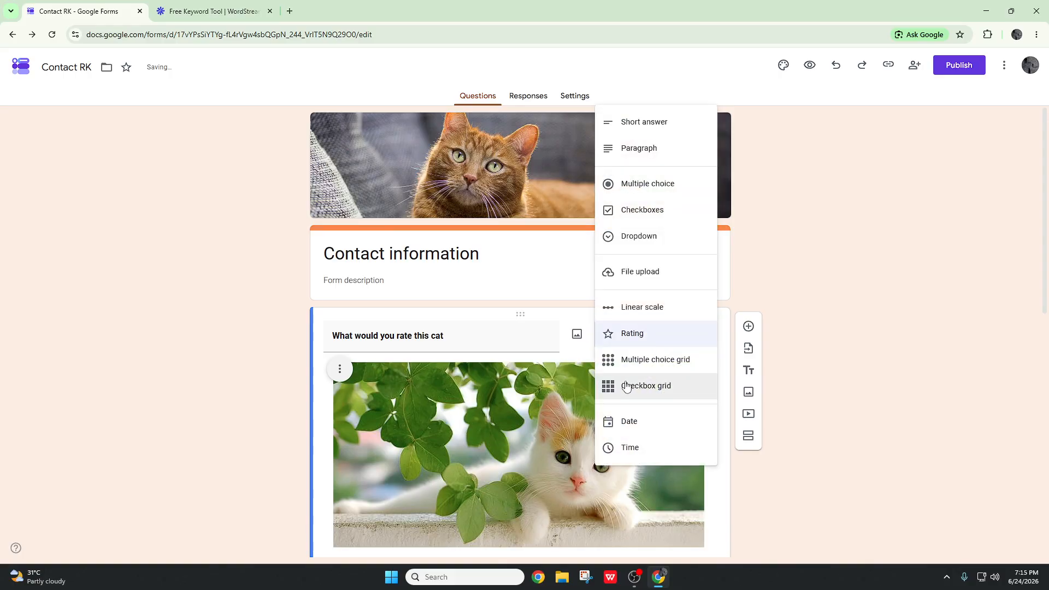
left_click(634, 371)
scroll(601, 395, "down", 5)
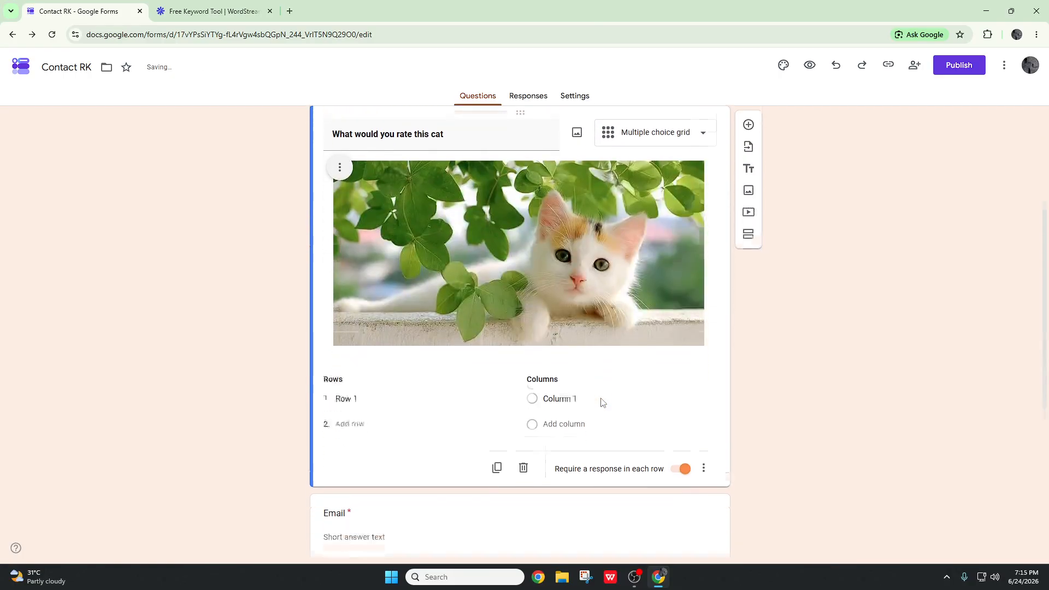
scroll(581, 385, "up", 1)
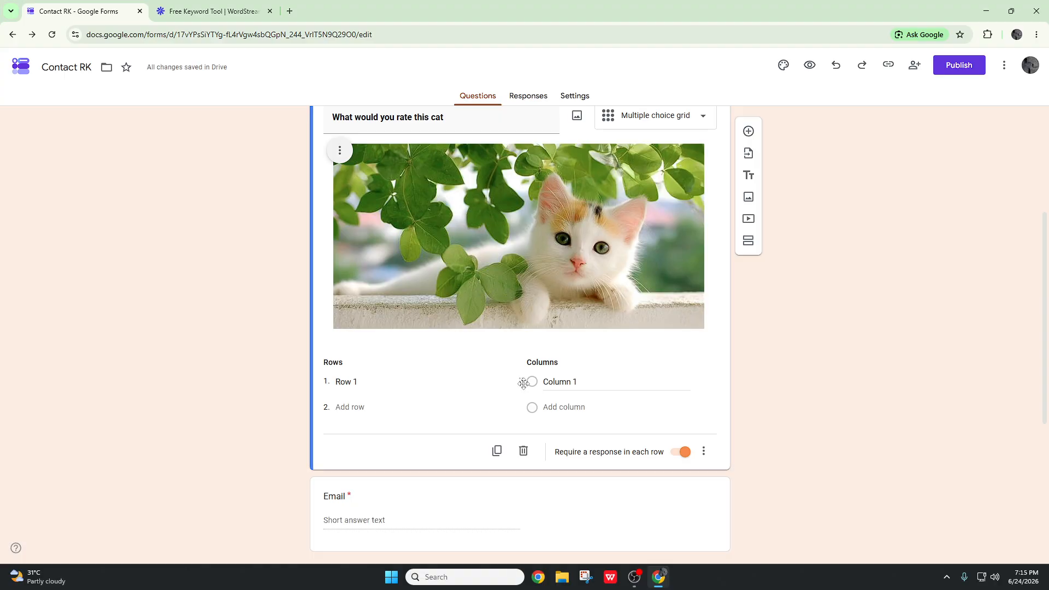
left_click(373, 387)
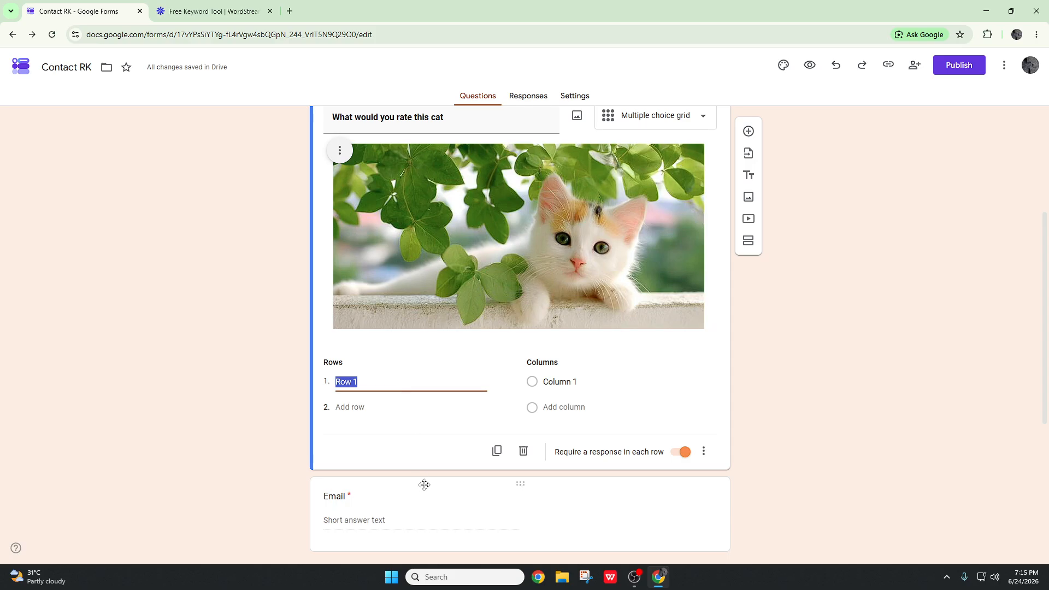
Change the answer type of the cat question to Checkbox grid.
scroll(438, 431, "up", 1)
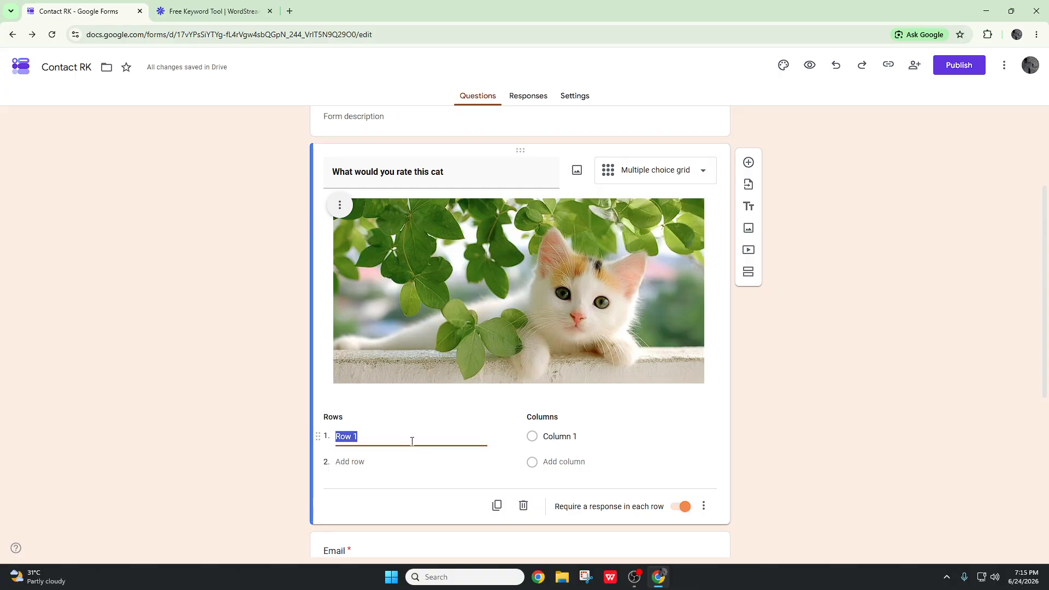
scroll(641, 467, "up", 3)
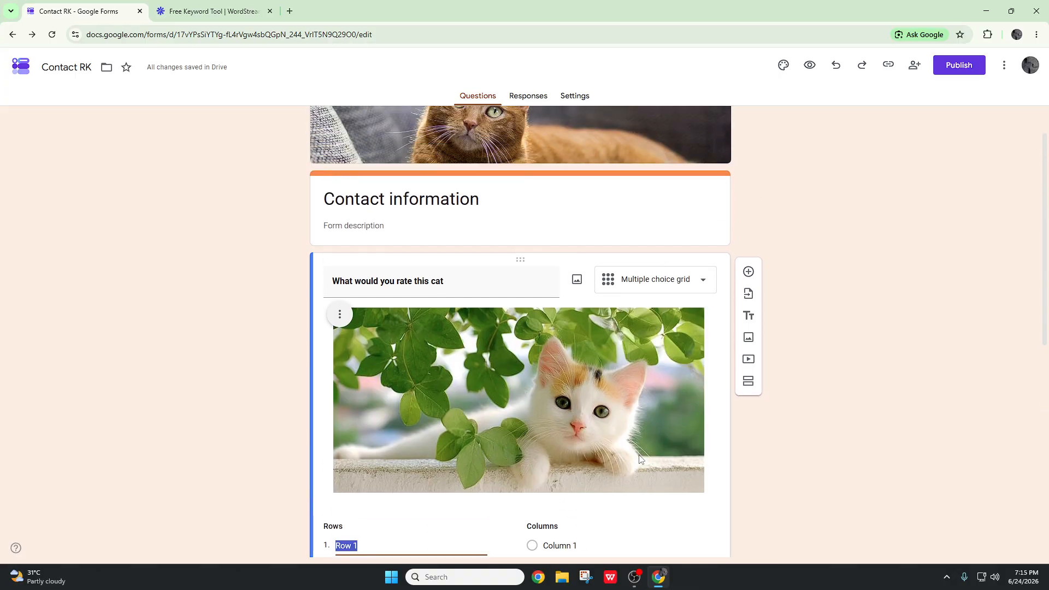
scroll(655, 350, "down", 1)
left_click(652, 280)
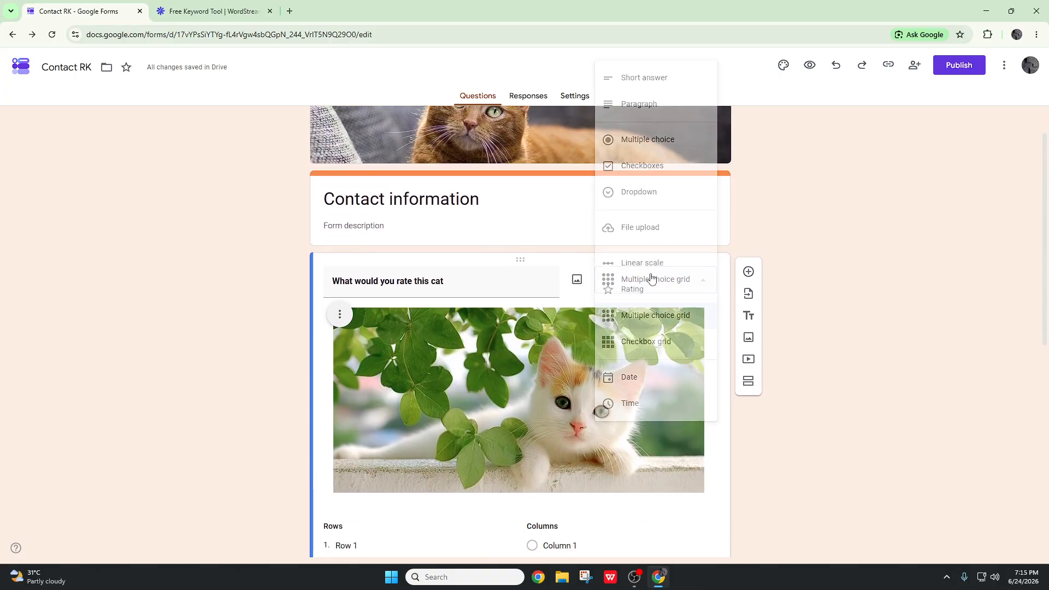
left_click(647, 345)
scroll(601, 355, "down", 3)
scroll(601, 307, "up", 2)
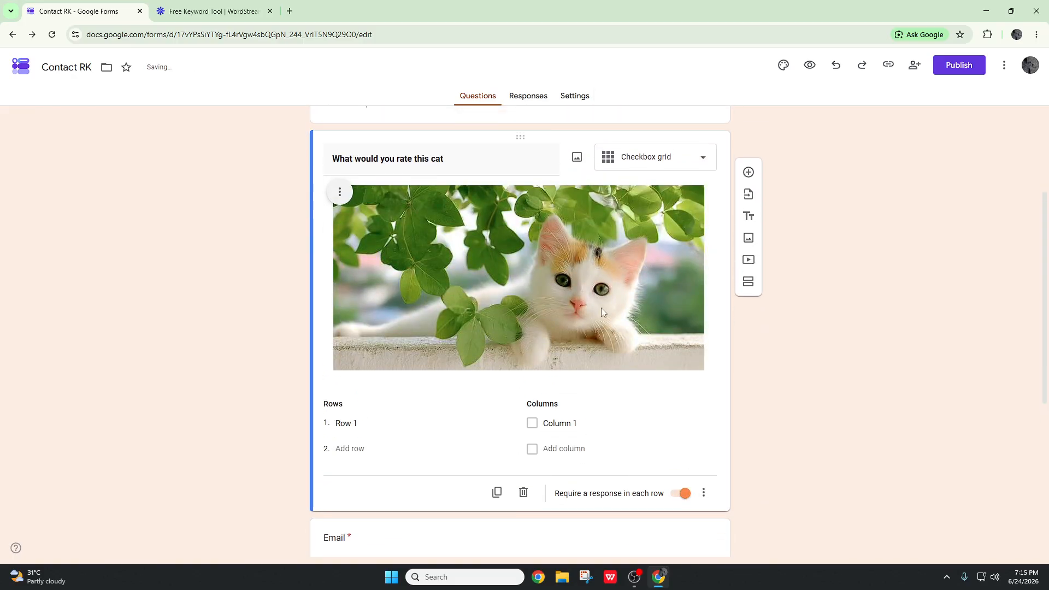
Change the cat question's answer type to Date and retitle it "What is yout birthdate".
left_click(645, 226)
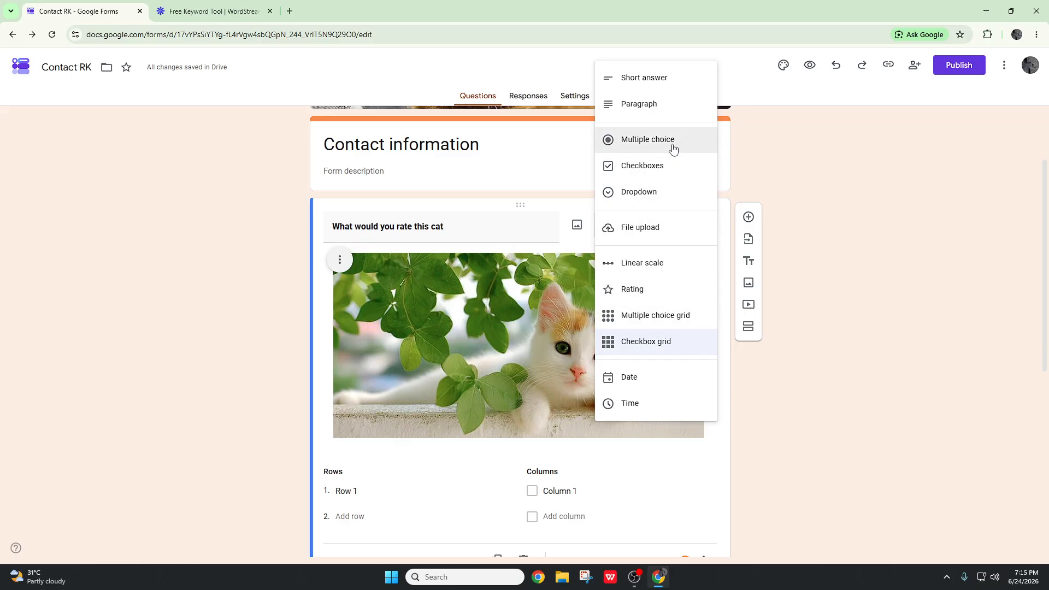
left_click(645, 377)
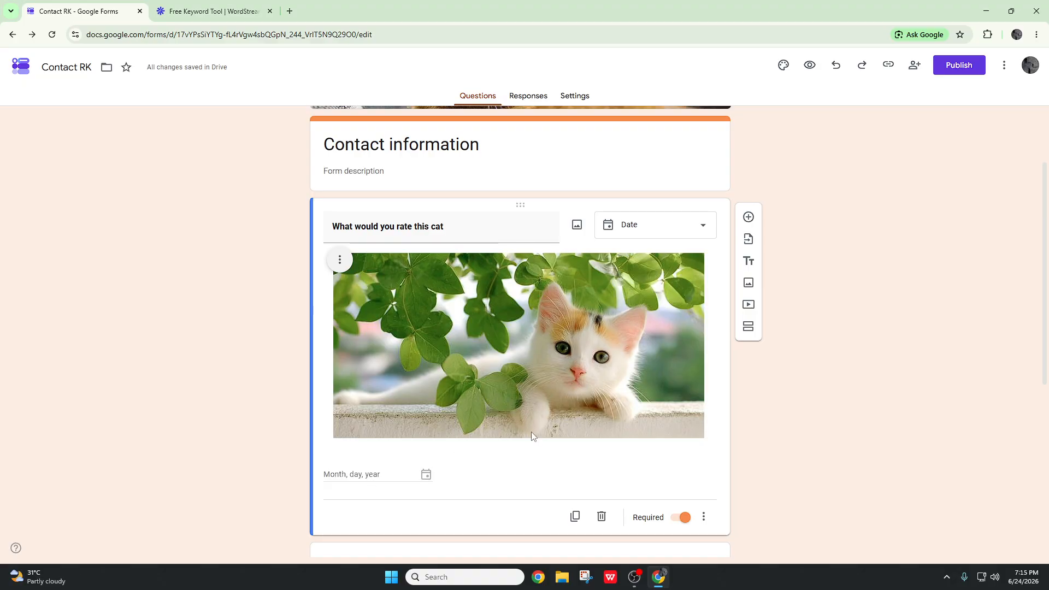
left_click(460, 237)
left_click_drag(444, 227, 355, 227)
type("is")
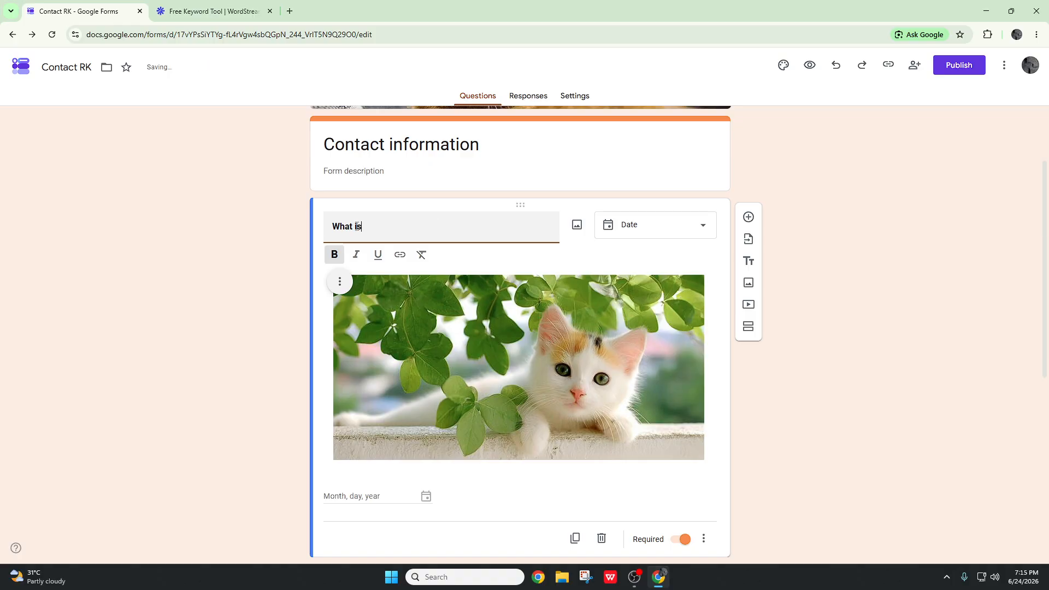
type(" yout birthdate")
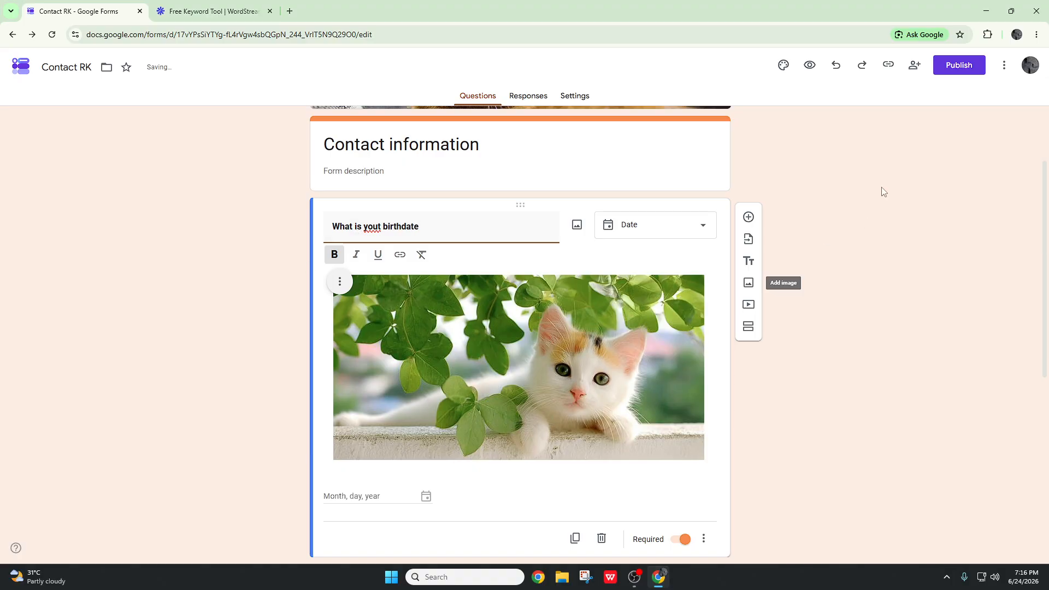
Preview the form, testing the birthdate question with a trial date, and leave the preview without keeping the entry.
left_click(804, 65)
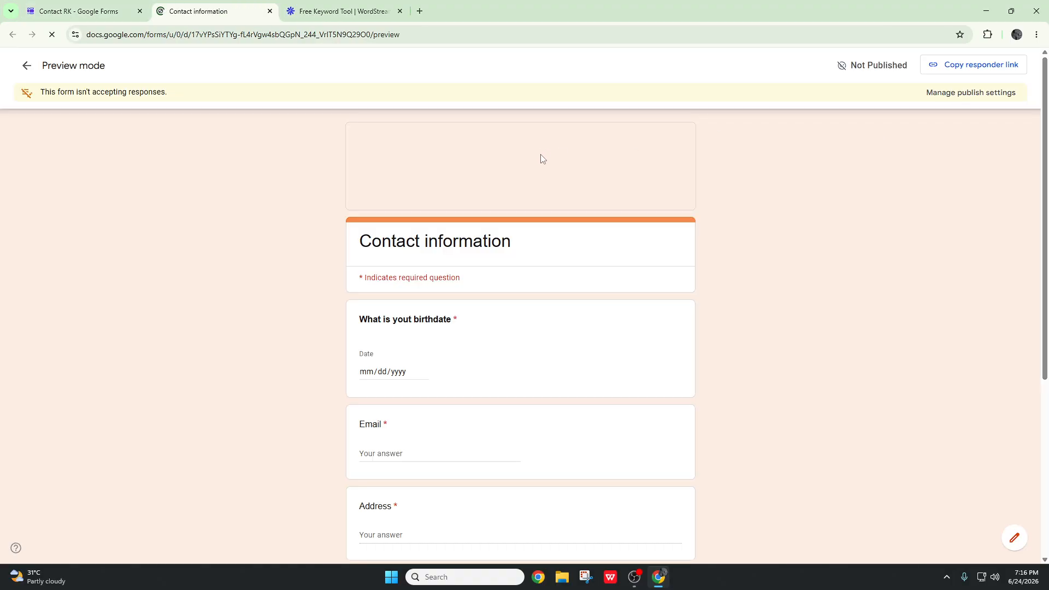
left_click(380, 376)
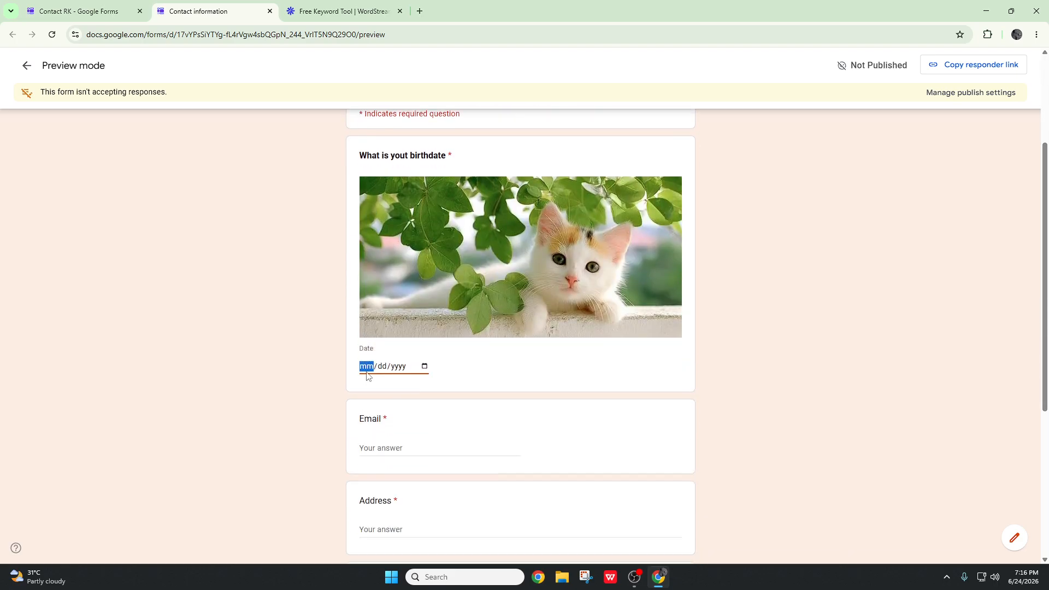
type("01010")
left_click(270, 11)
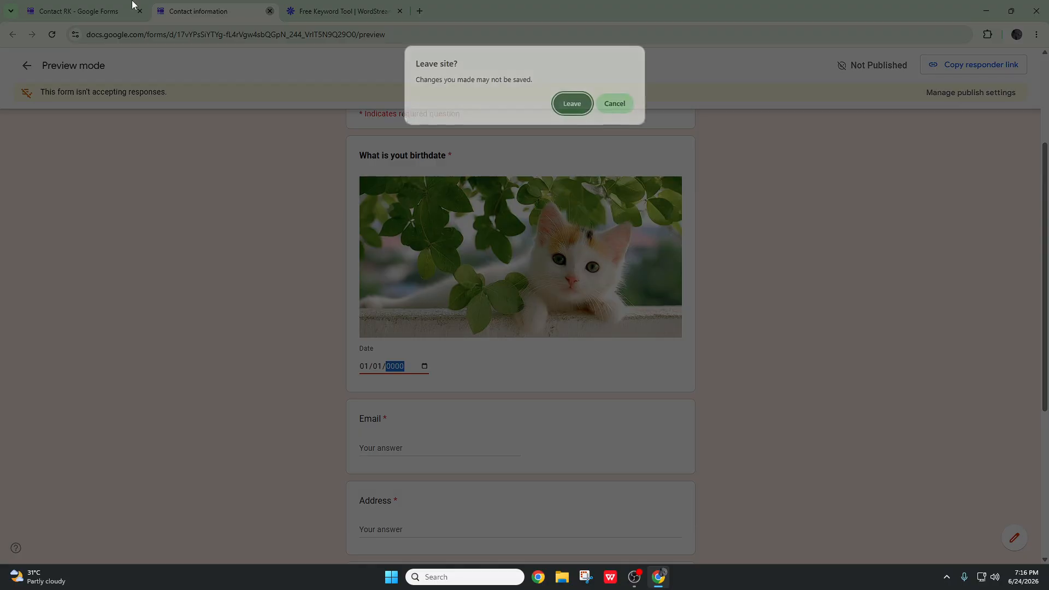
left_click(572, 103)
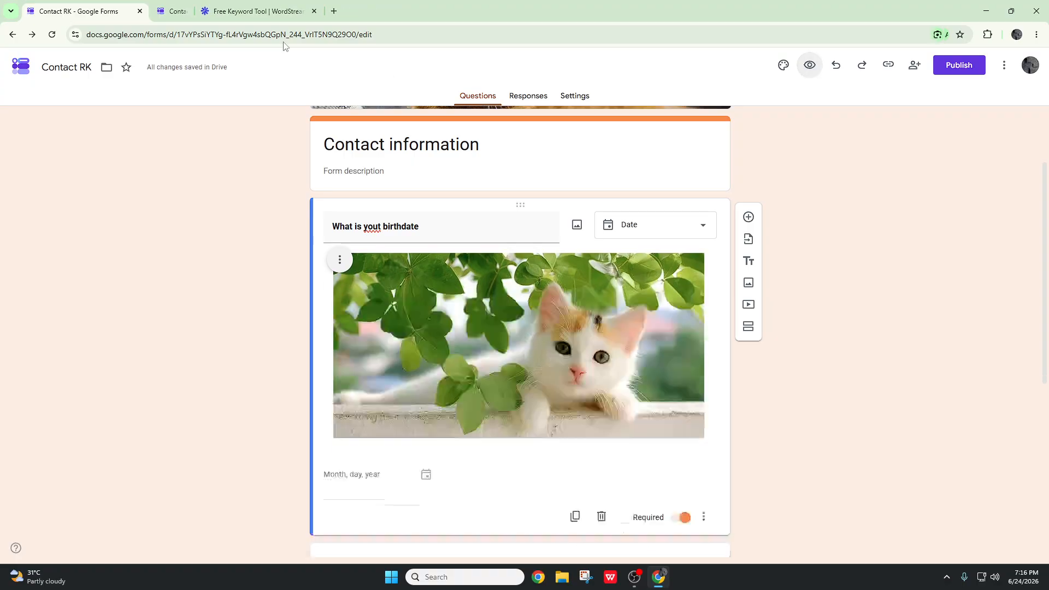
Change the answer type of the birthdate question to Time.
left_click(665, 230)
left_click(640, 405)
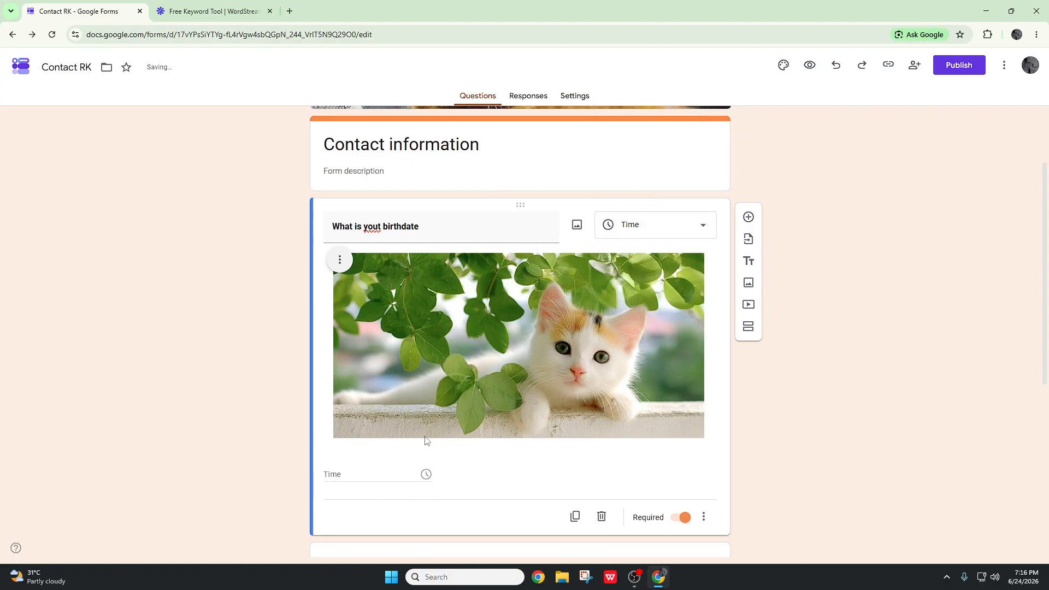
Retitle the birthdate question "What time were you born".
left_click(457, 219)
left_click_drag(457, 222, 329, 213)
key("BackSpace")
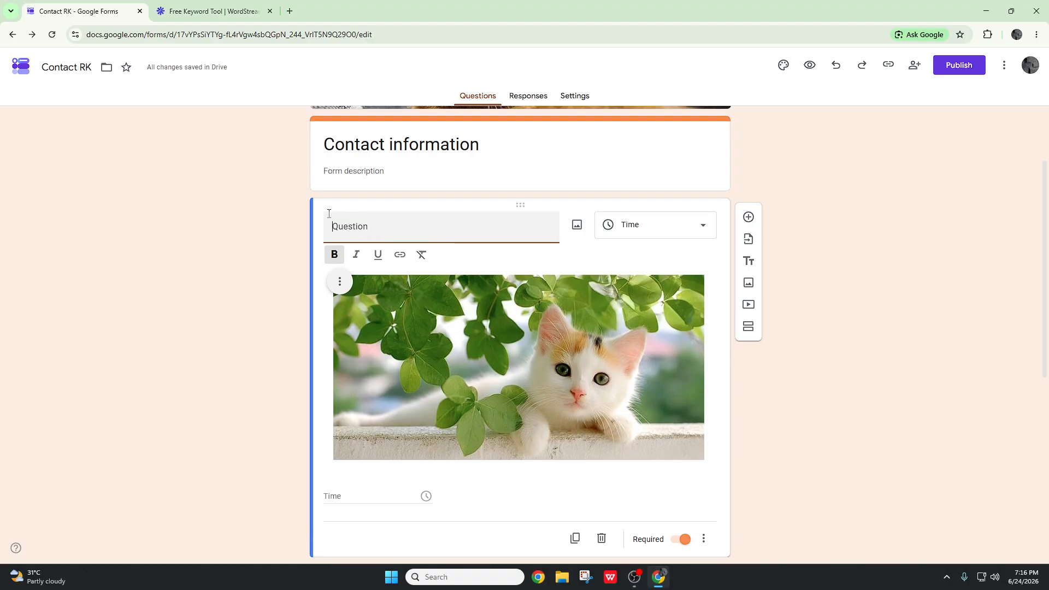
type("What time w")
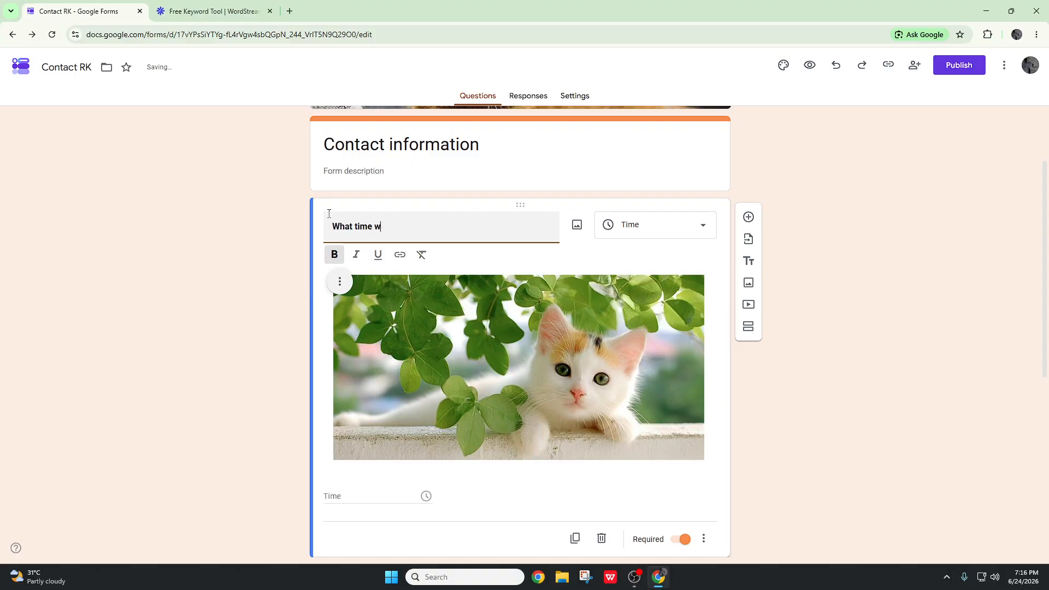
type("ere you born")
left_click(292, 235)
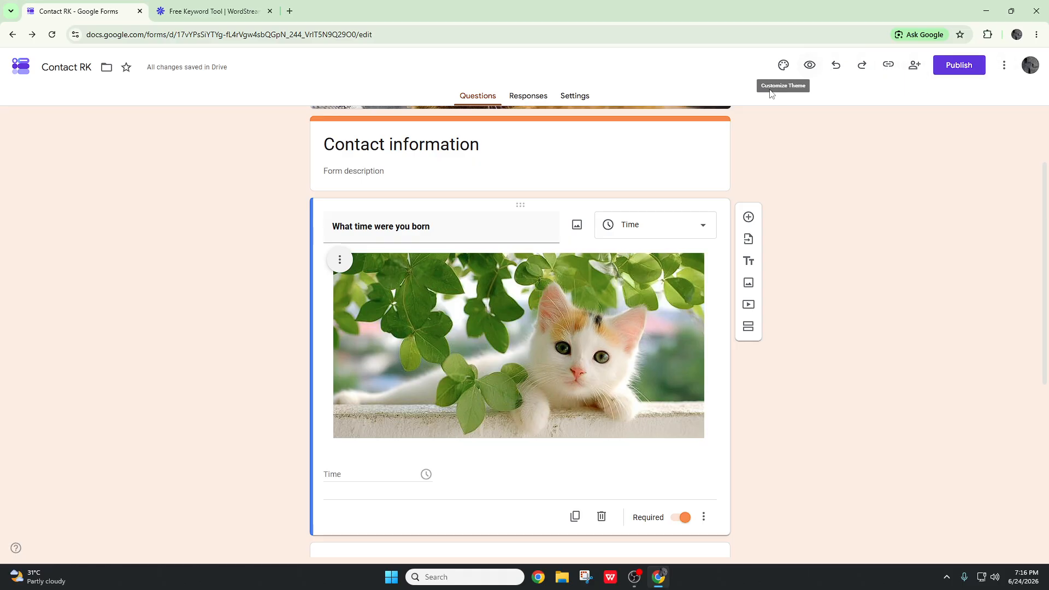
Preview the form, test the birth time question with the trial time 33:33 AM, and close the preview.
left_click(810, 65)
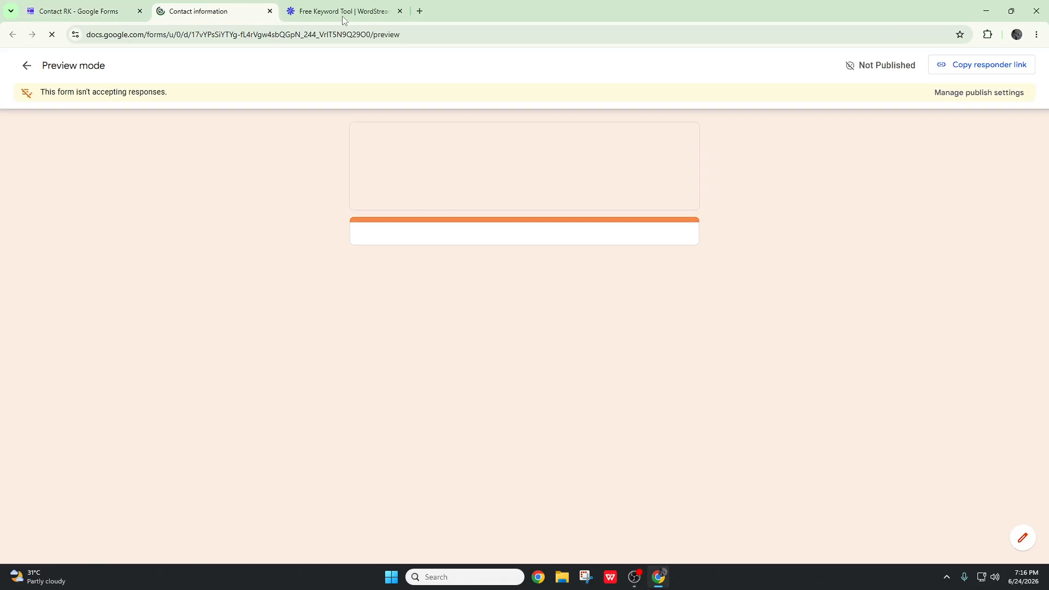
key("ctrl+shift+Tab")
key("ctrl+Tab")
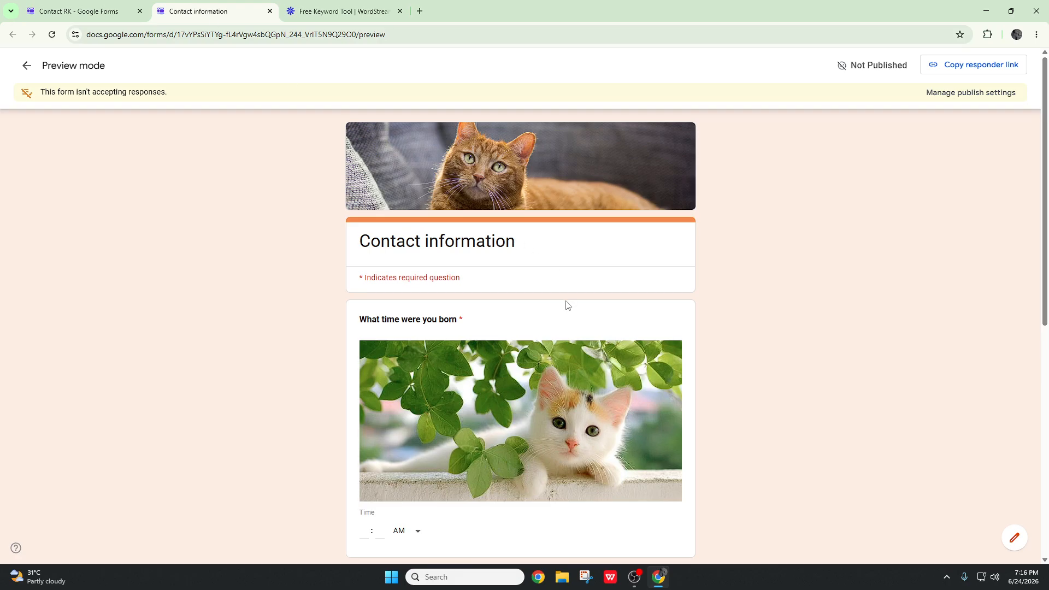
scroll(568, 305, "down", 4)
scroll(416, 312, "up", 2)
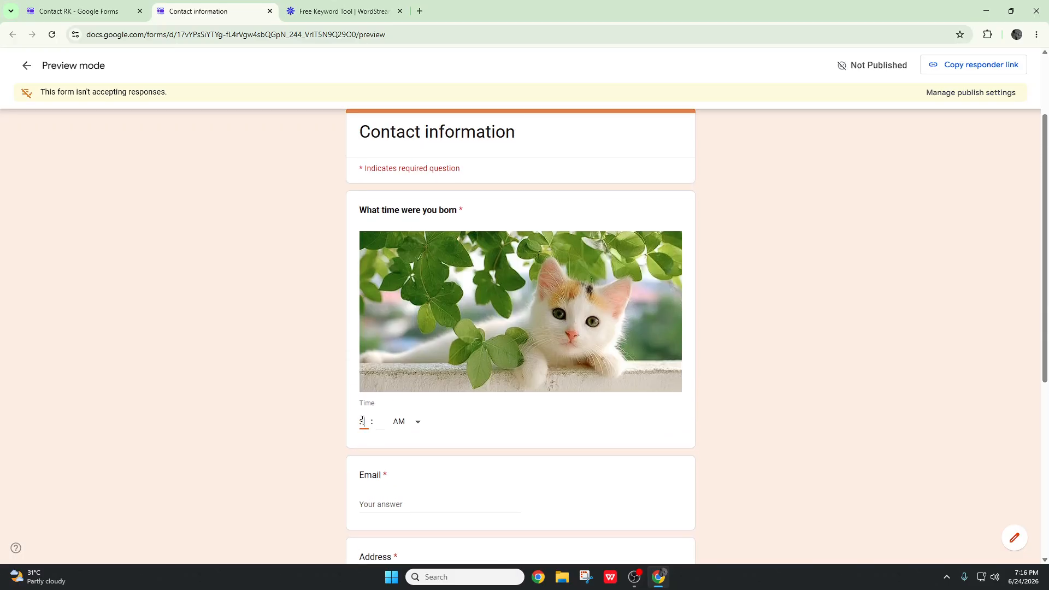
left_click(378, 420)
type("33")
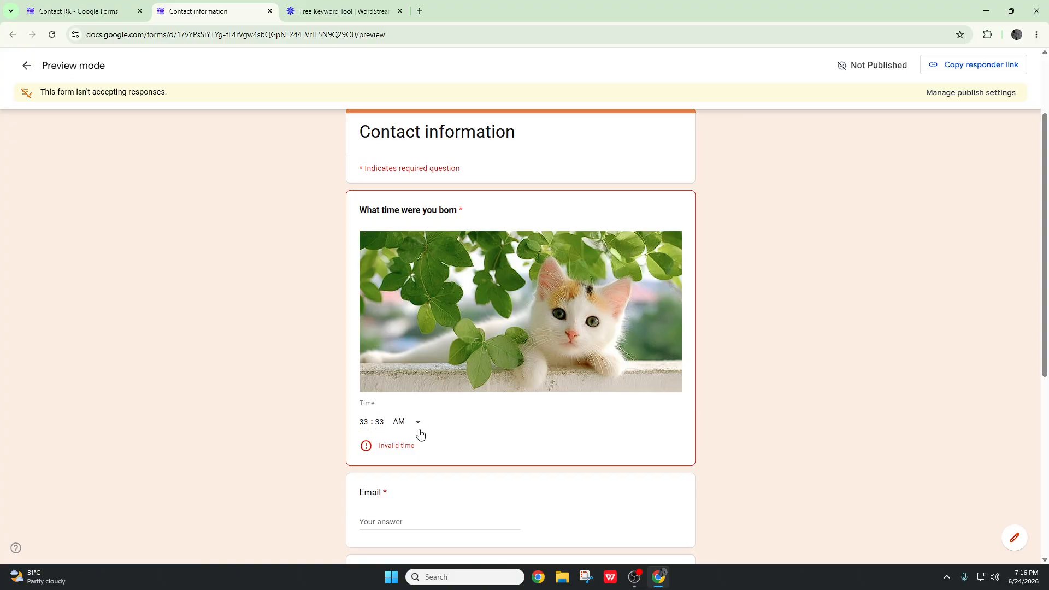
left_click(270, 11)
left_click(555, 109)
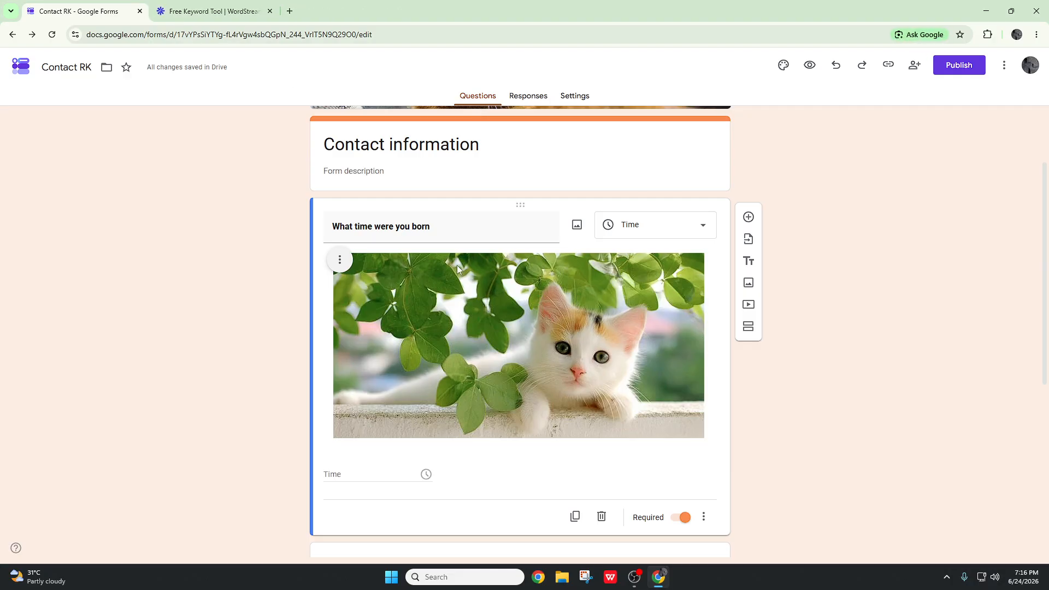
scroll(642, 235, "down", 1)
scroll(660, 244, "up", 3)
left_click(680, 336)
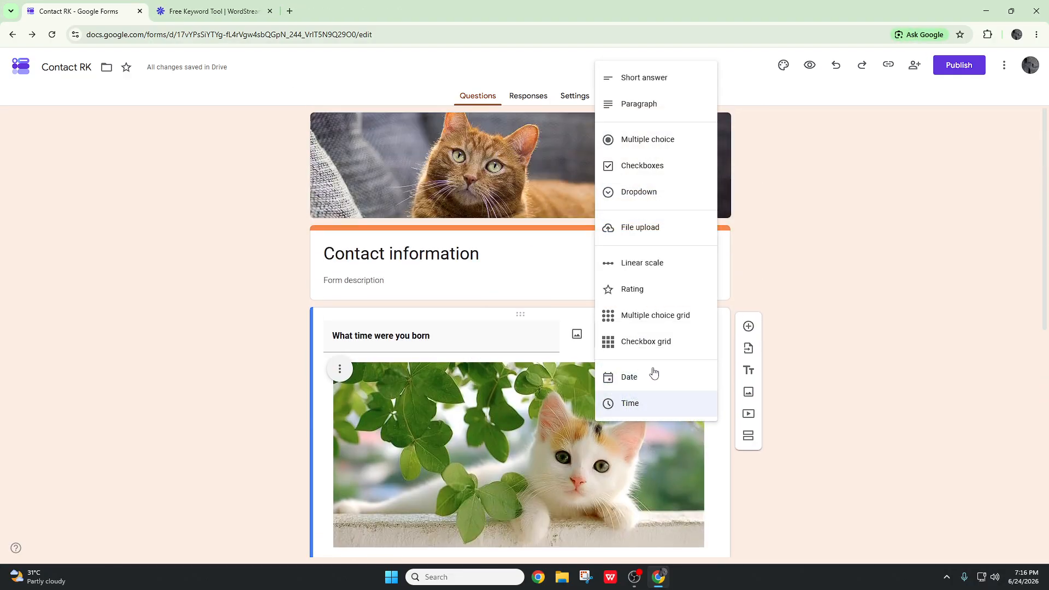
left_click(804, 280)
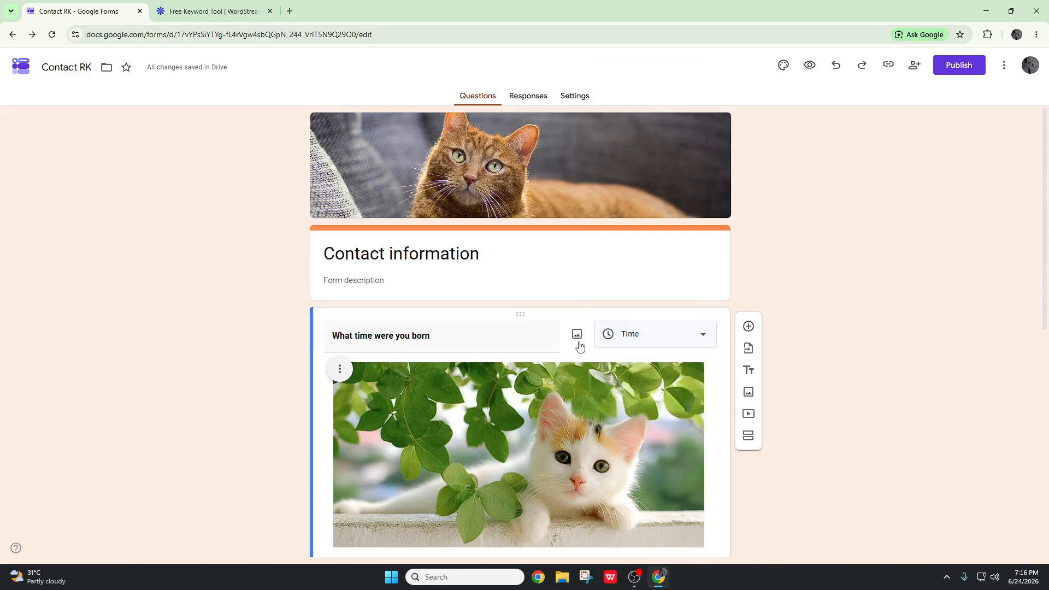
Add a new blank multiple choice question directly below the Contact information header.
left_click(382, 280)
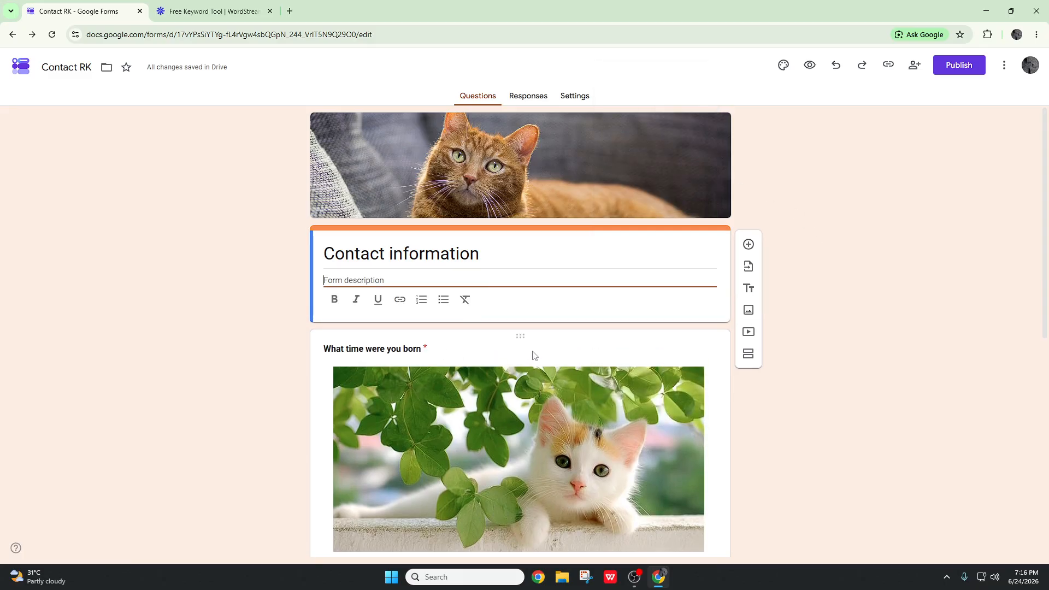
scroll(385, 295, "down", 1)
scroll(384, 285, "up", 1)
left_click(388, 254)
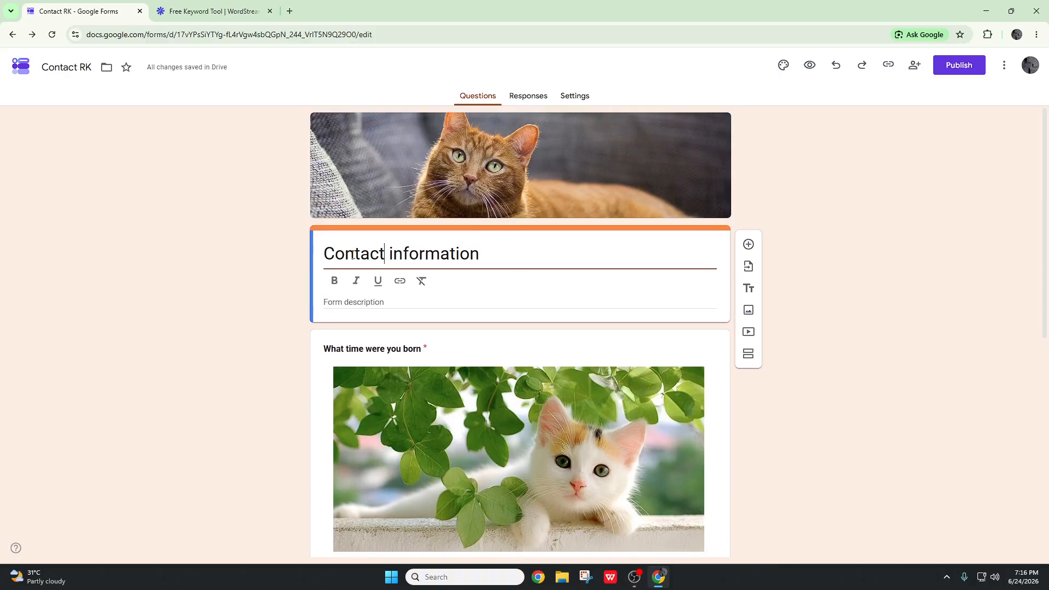
left_click_drag(335, 254, 492, 260)
left_click(342, 304)
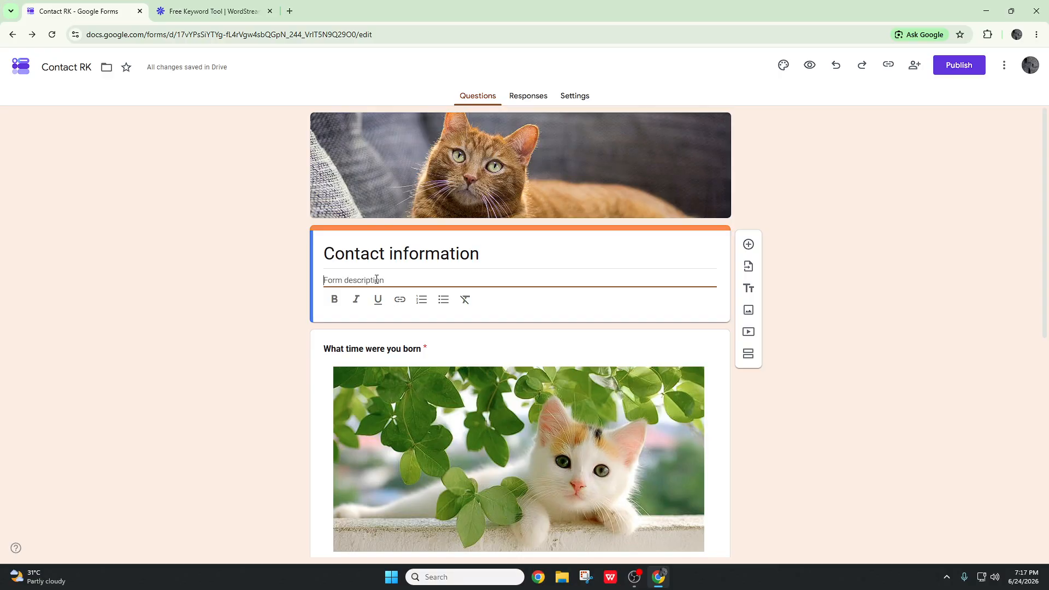
left_click(748, 245)
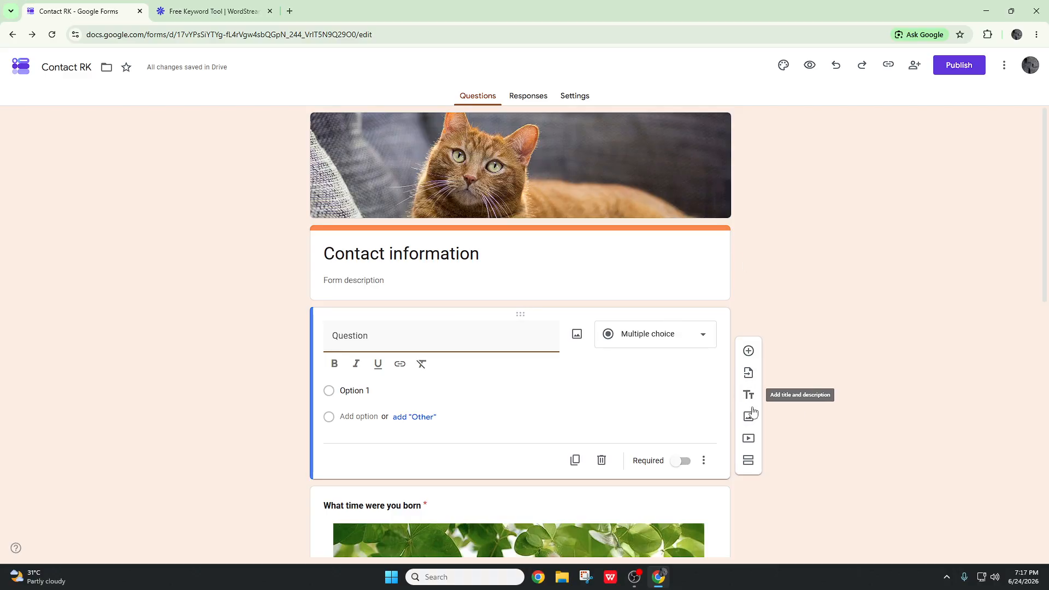
Examine the sources for importing questions and for inserting an image, leaving both without adding anything.
left_click(749, 373)
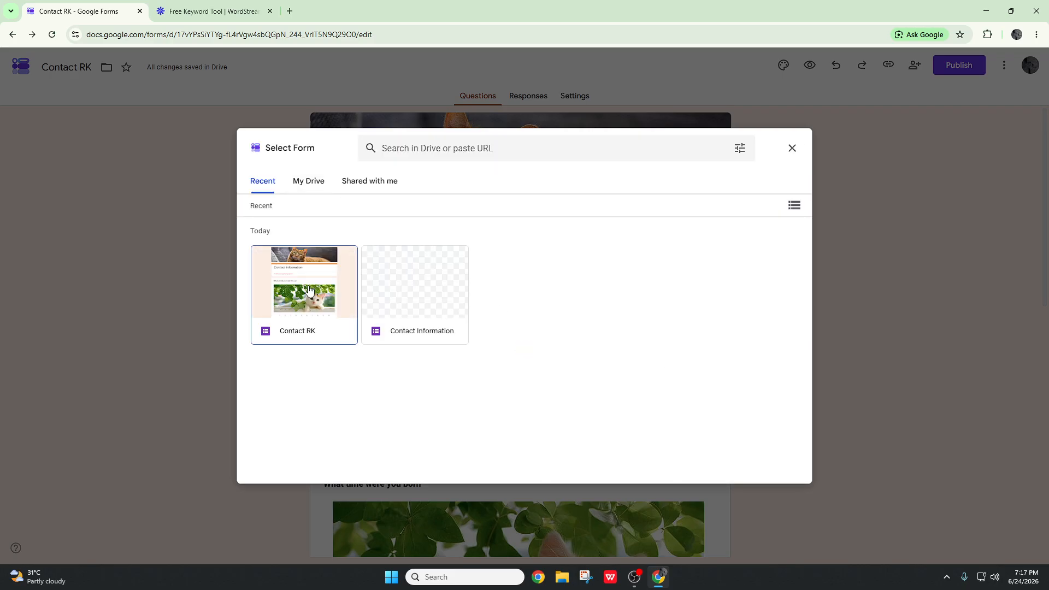
left_click(385, 189)
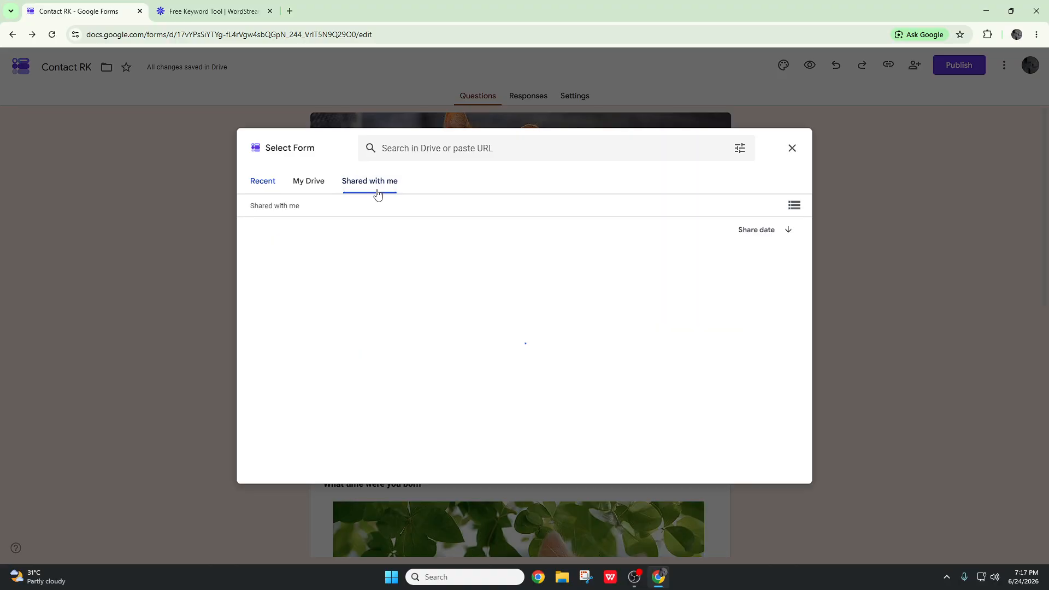
left_click(792, 149)
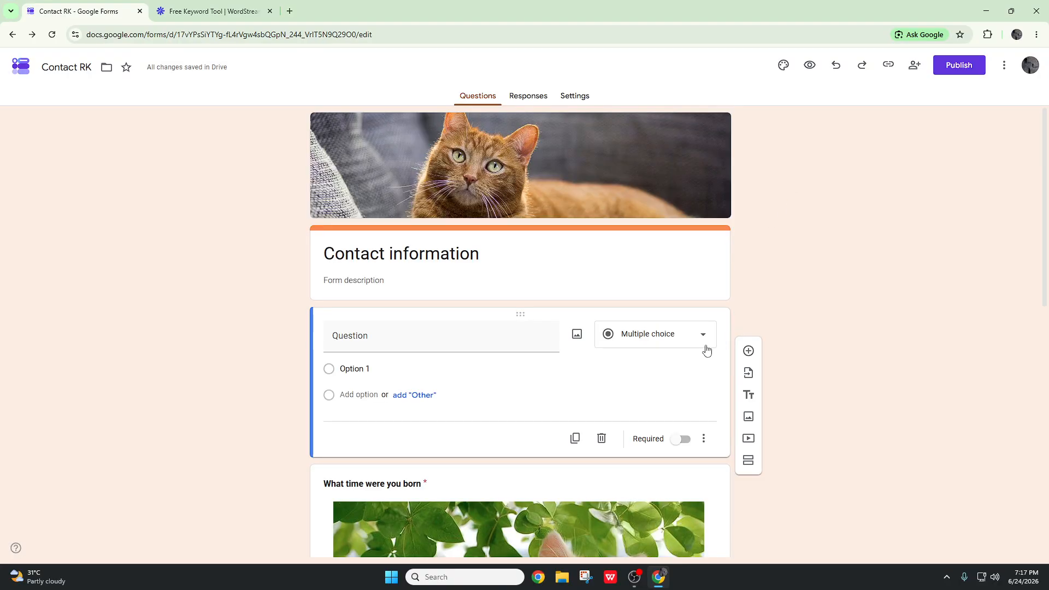
left_click(748, 418)
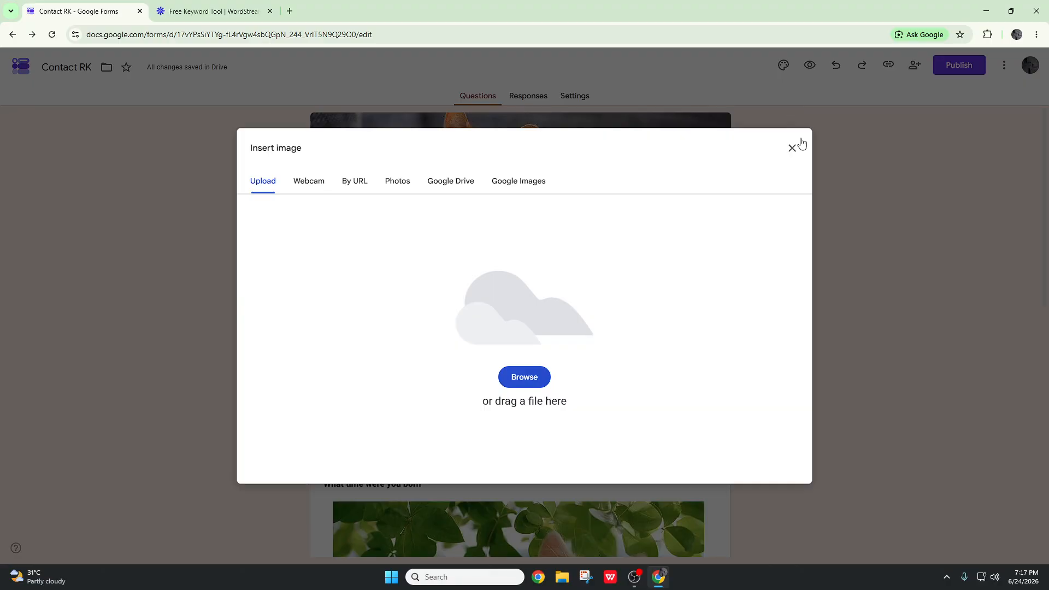
left_click(793, 150)
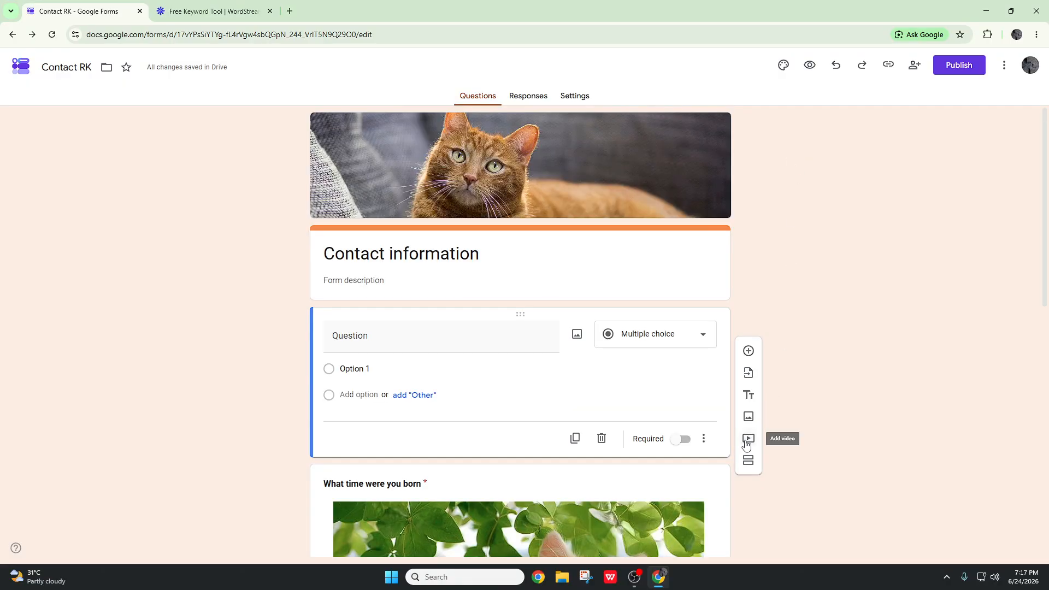
Search YouTube for "usa" and insert the video "Highlights | USA 2-0 Australia | FIFA World Cup 2026™" below the blank question.
left_click(747, 440)
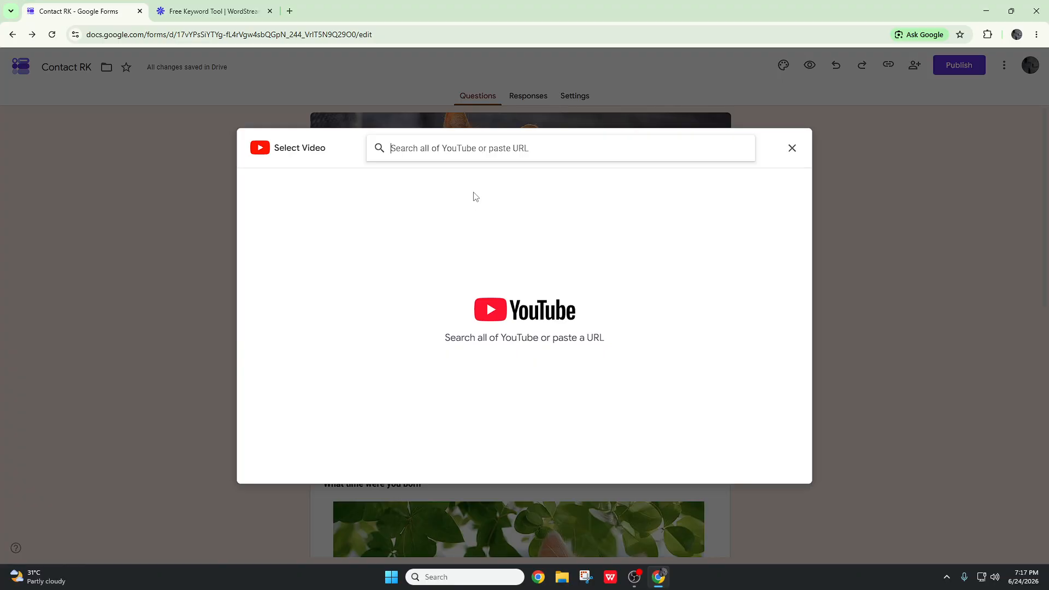
type("ua")
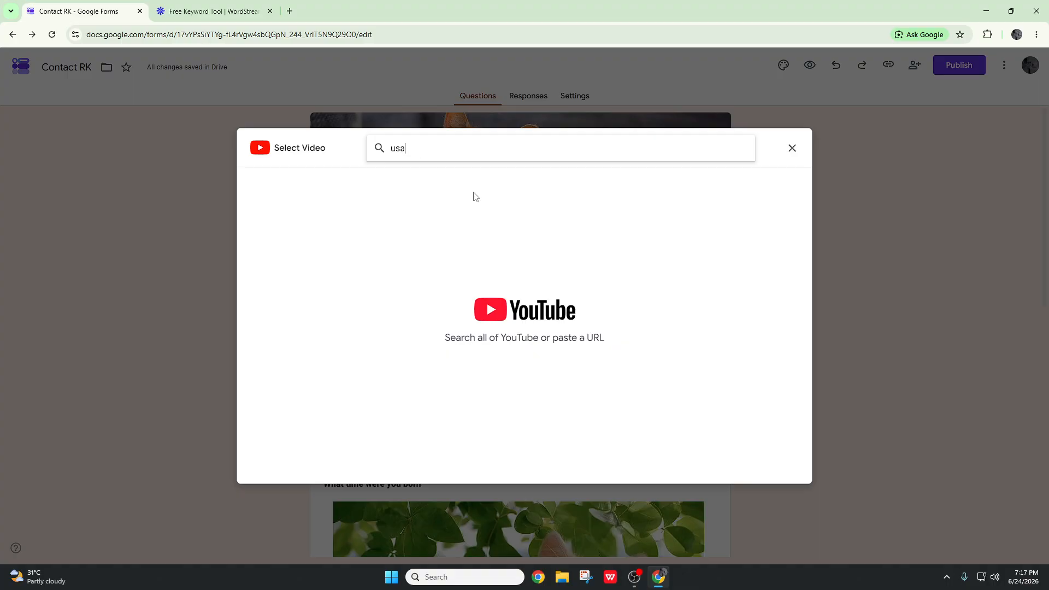
key("Return")
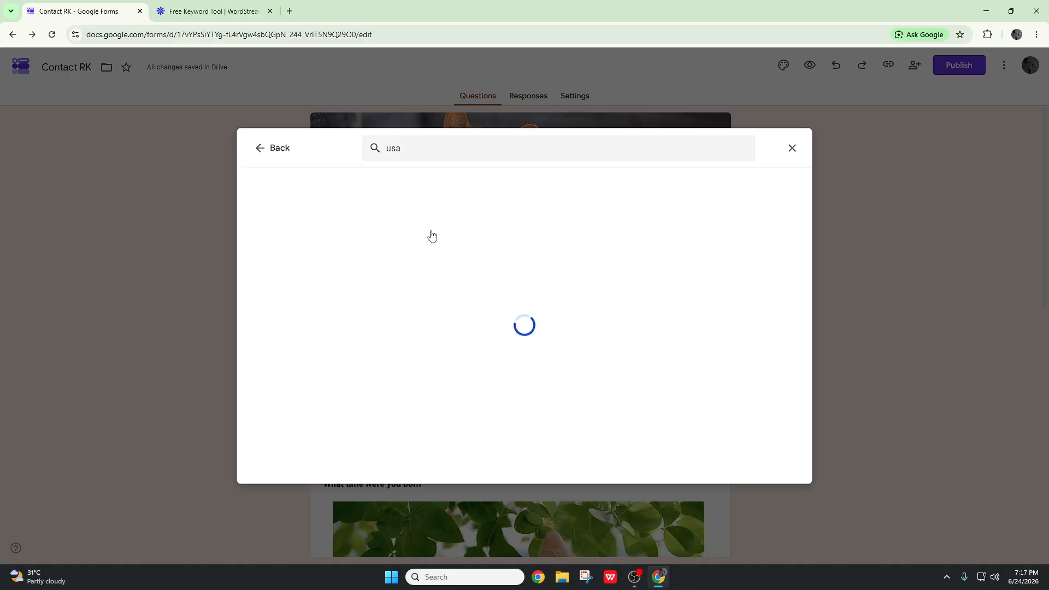
left_click(432, 235)
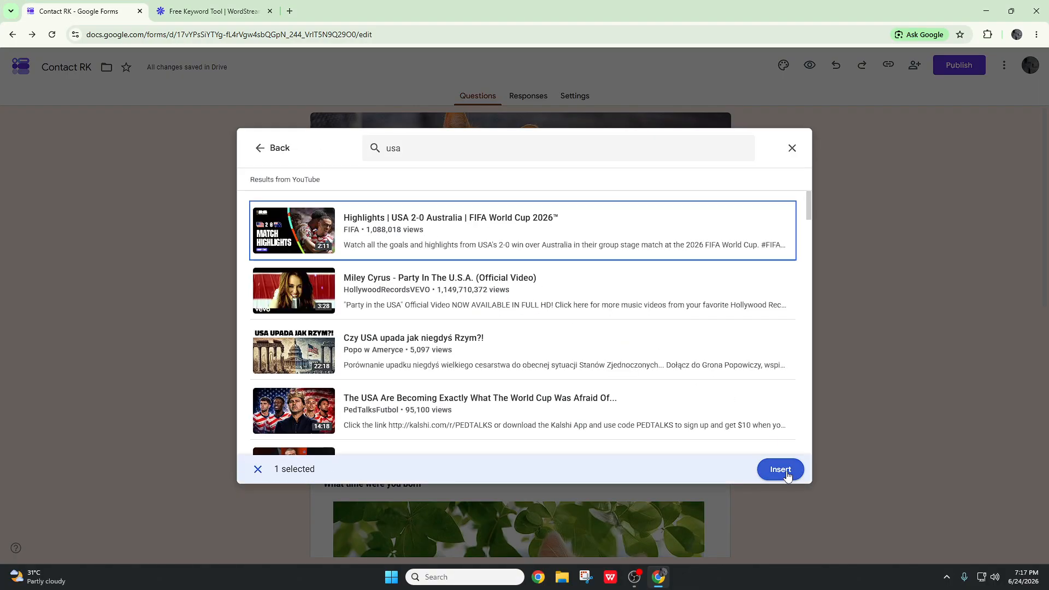
left_click(780, 468)
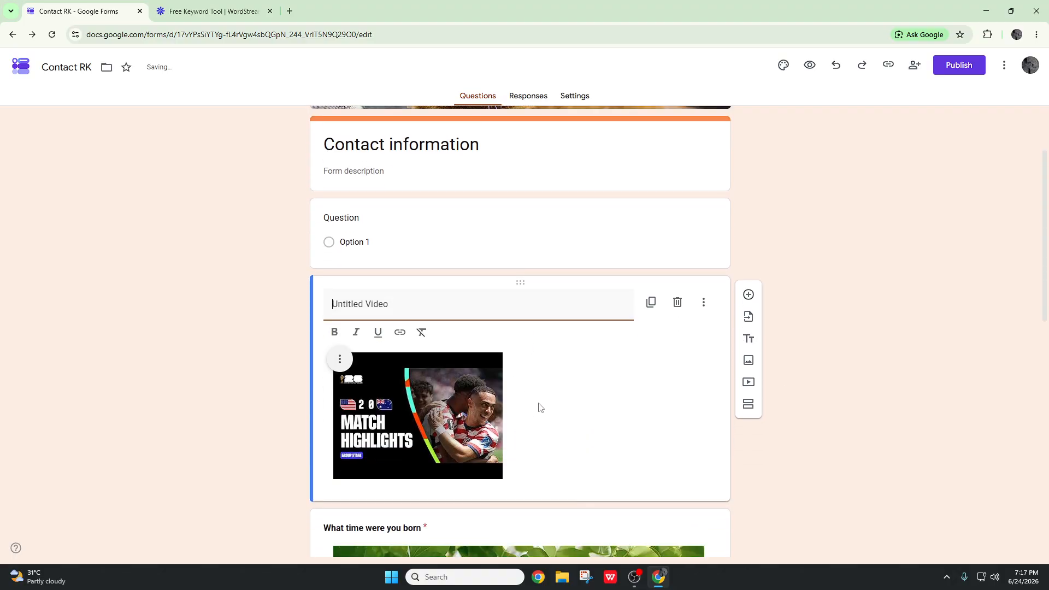
Add a new section directly after the video and look over both sections of the form.
left_click(749, 404)
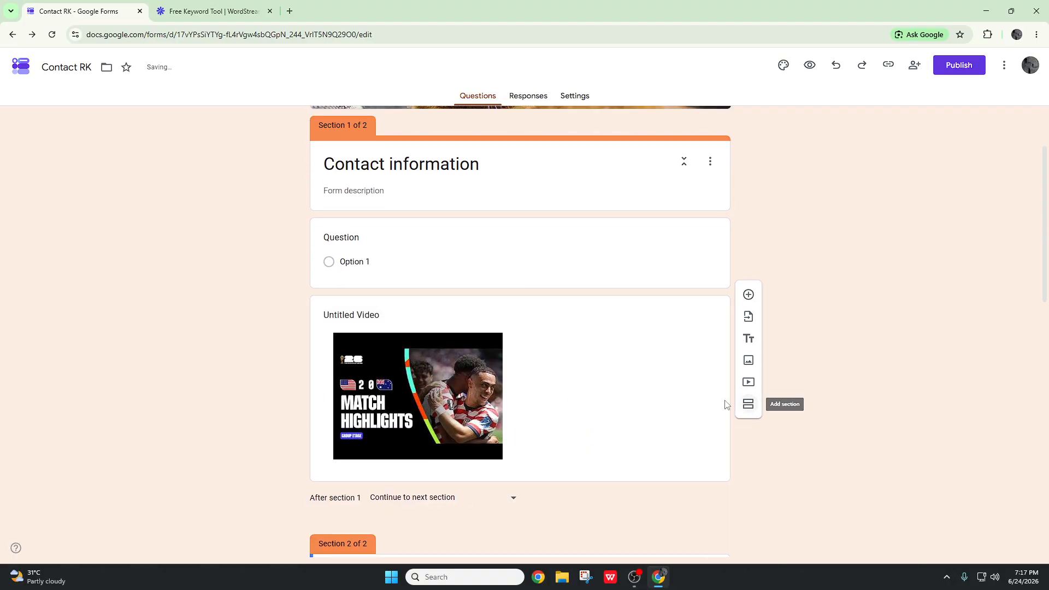
scroll(457, 361, "up", 2)
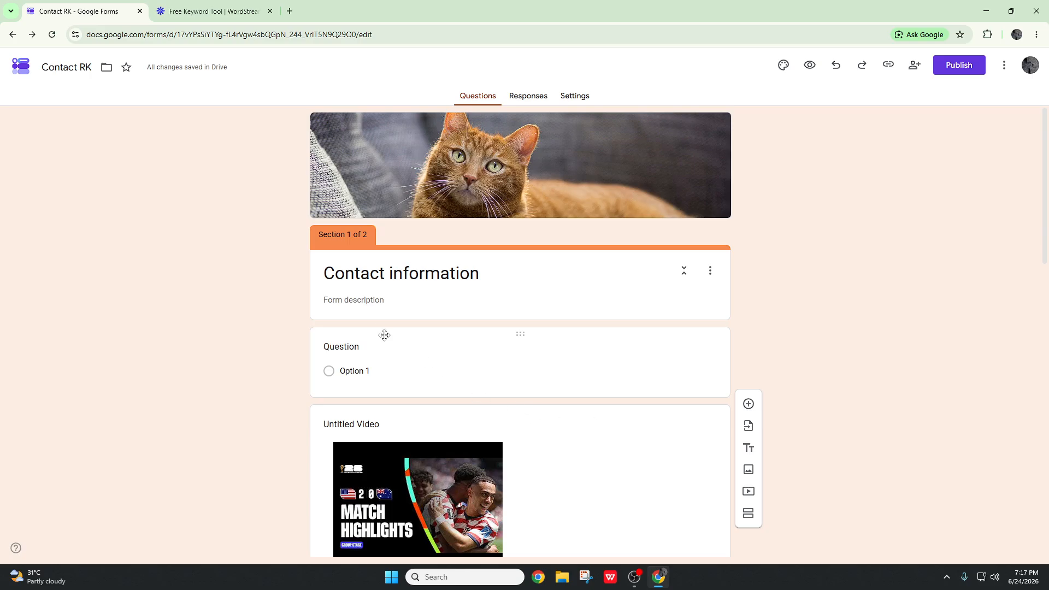
scroll(516, 415, "down", 10)
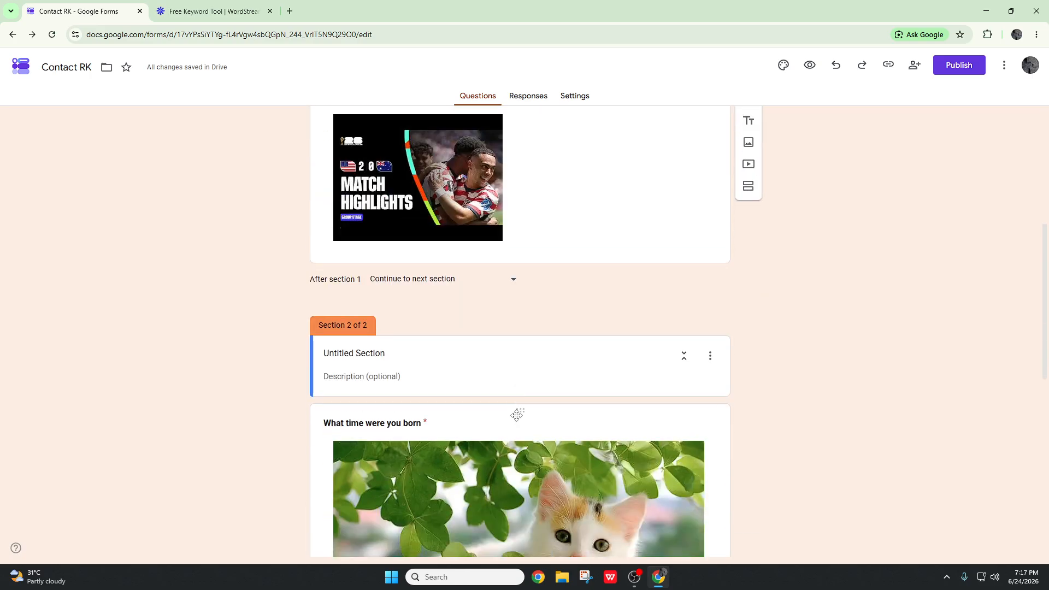
scroll(516, 415, "up", 3)
scroll(399, 367, "up", 7)
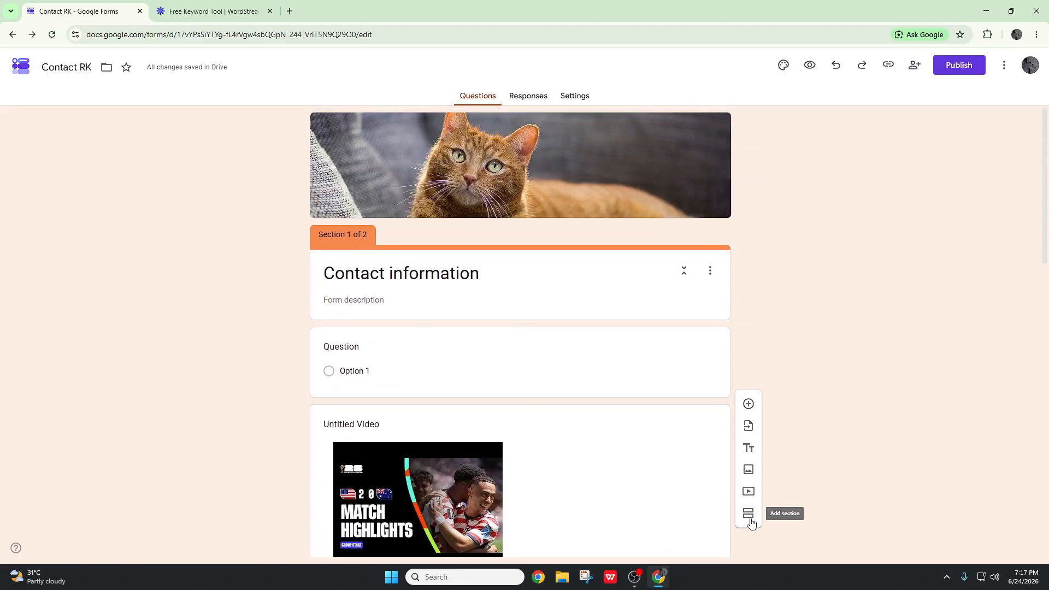
scroll(518, 351, "down", 3)
scroll(517, 351, "up", 3)
scroll(369, 396, "down", 3)
scroll(437, 272, "down", 5)
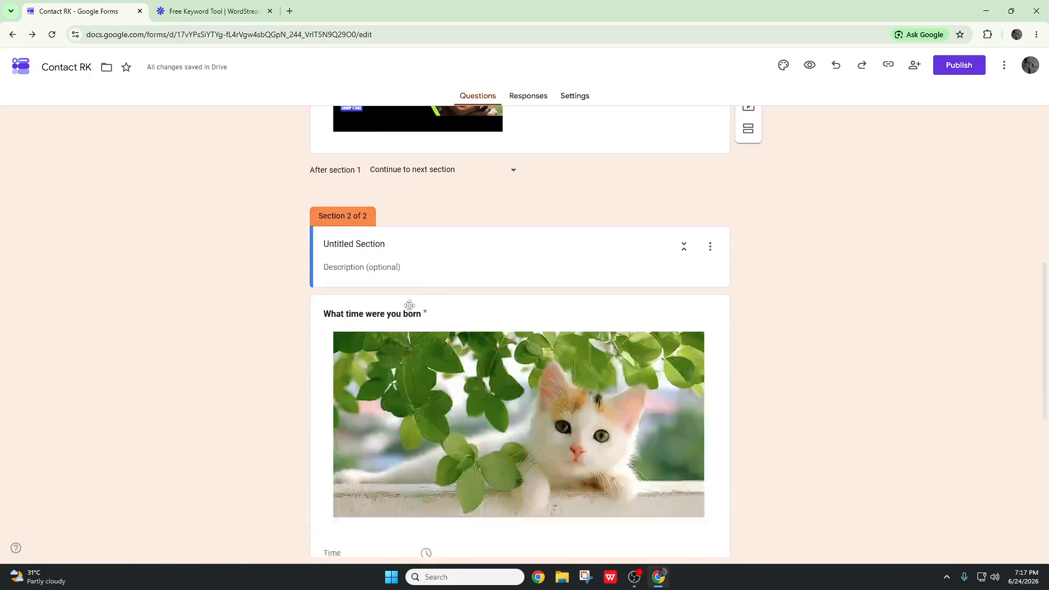
scroll(499, 399, "down", 5)
scroll(499, 399, "up", 10)
scroll(687, 167, "up", 3)
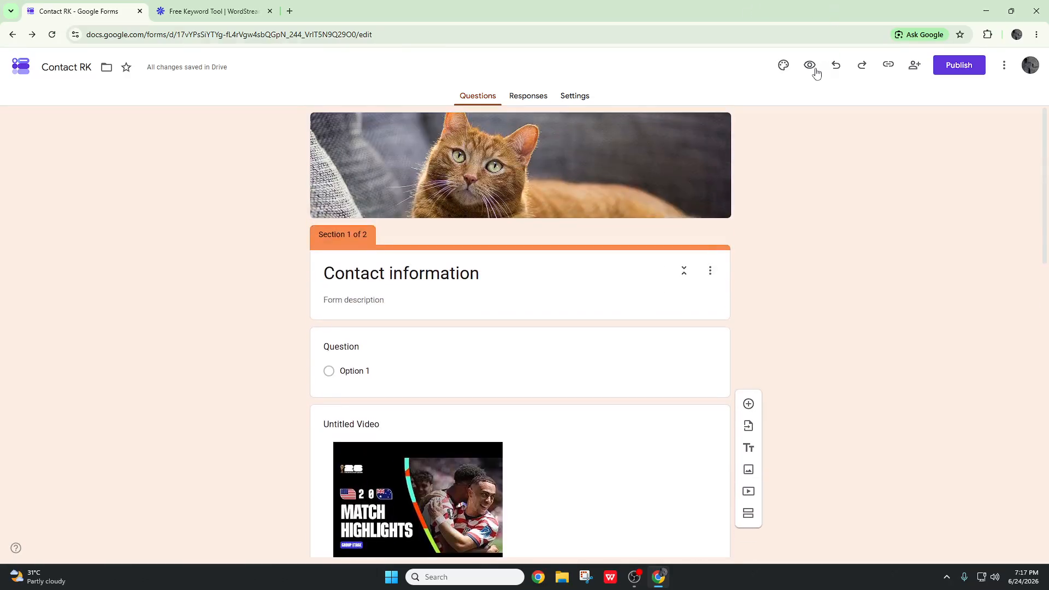
Preview the form, continue to its second section to check the questions there, and return to the form editor.
left_click(810, 65)
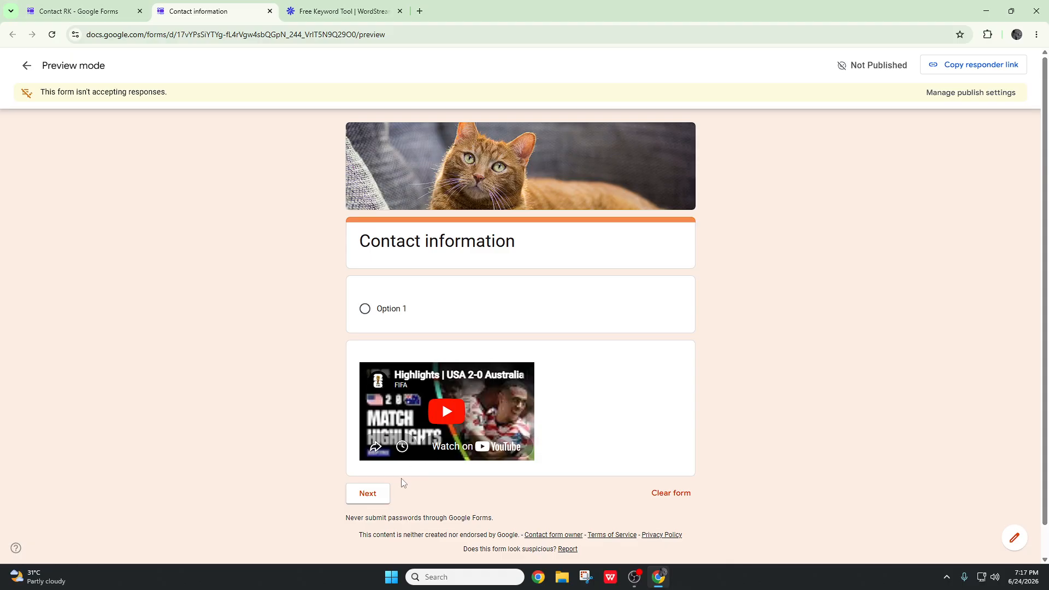
left_click(377, 495)
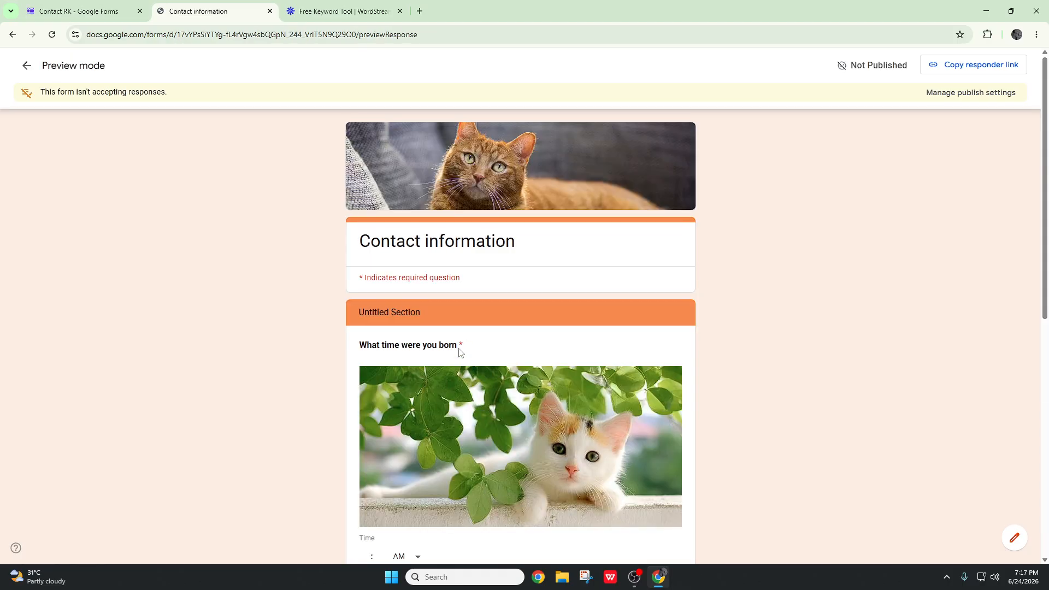
scroll(464, 328, "down", 5)
scroll(445, 295, "down", 4)
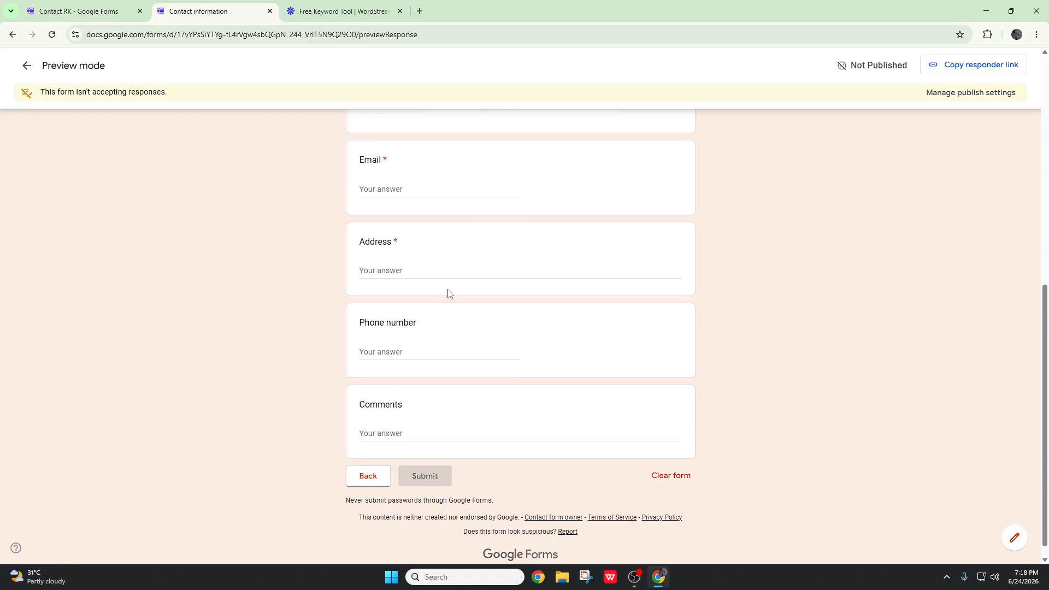
scroll(466, 356, "up", 8)
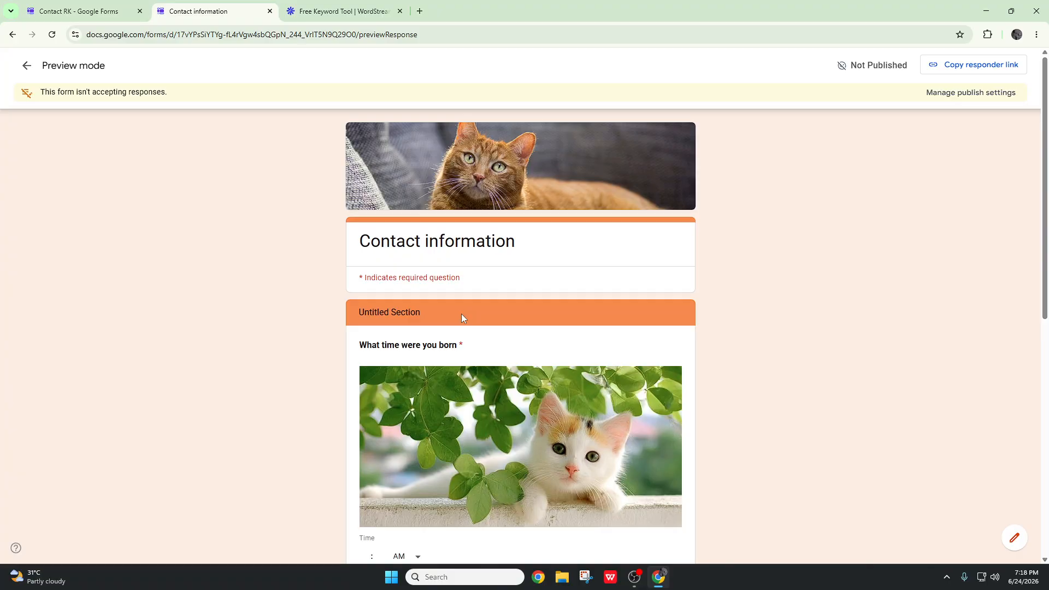
left_click(98, 8)
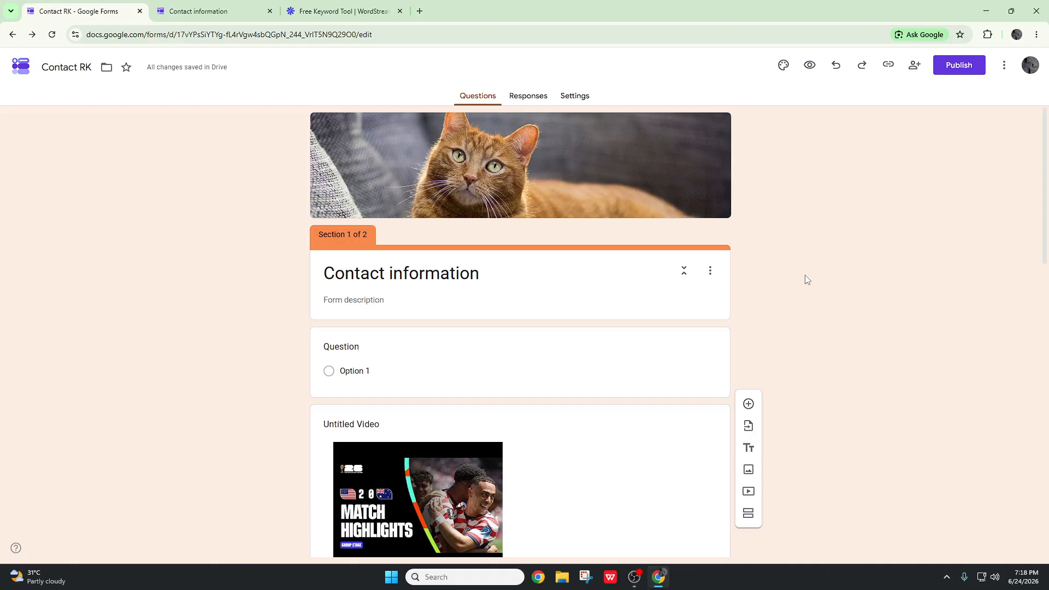
Open the form's theme customisation and set the header font to Comfortaa.
scroll(809, 281, "down", 9)
scroll(814, 311, "up", 6)
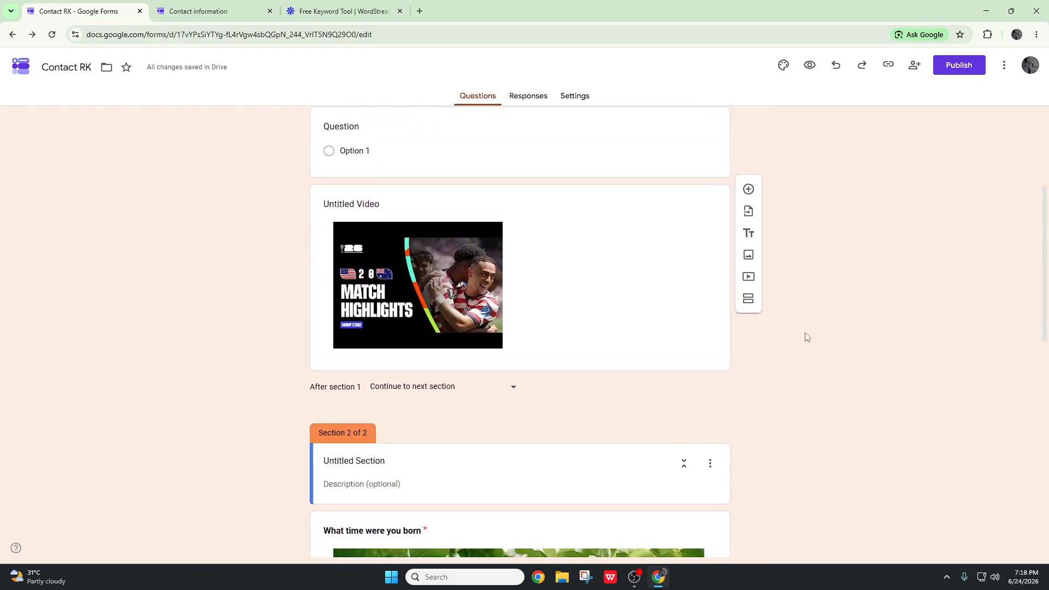
scroll(870, 246, "up", 4)
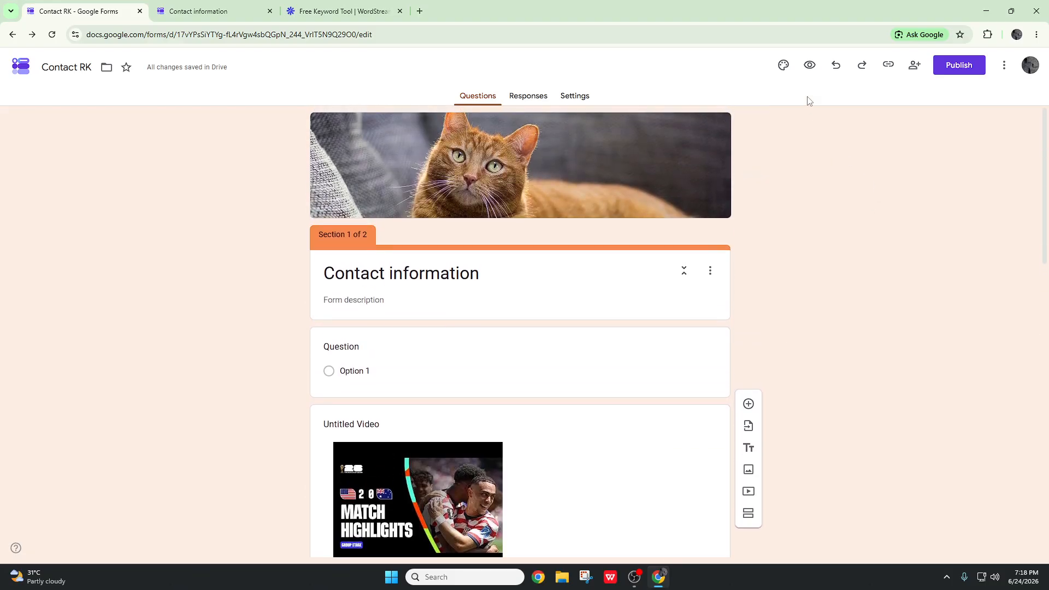
left_click(785, 67)
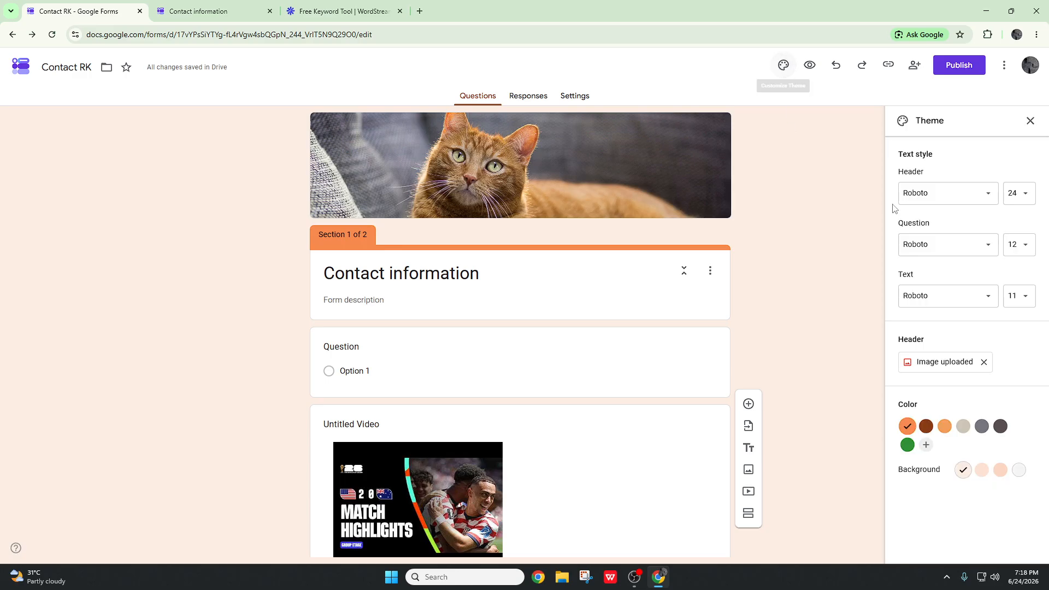
left_click(972, 202)
left_click(943, 277)
Try Impact and Arial as the theme's question font.
left_click(939, 244)
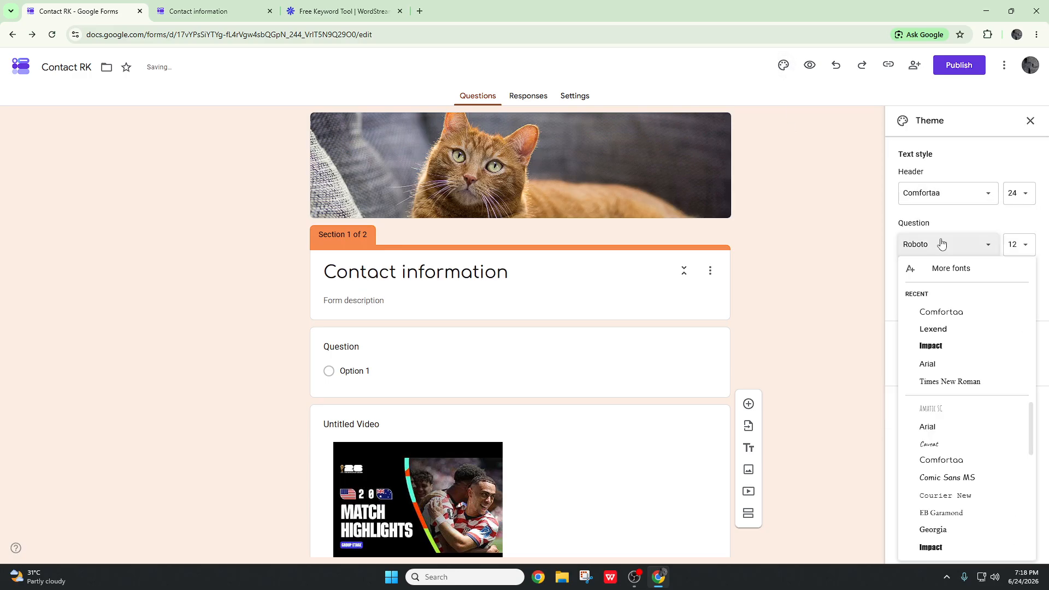
left_click(930, 352)
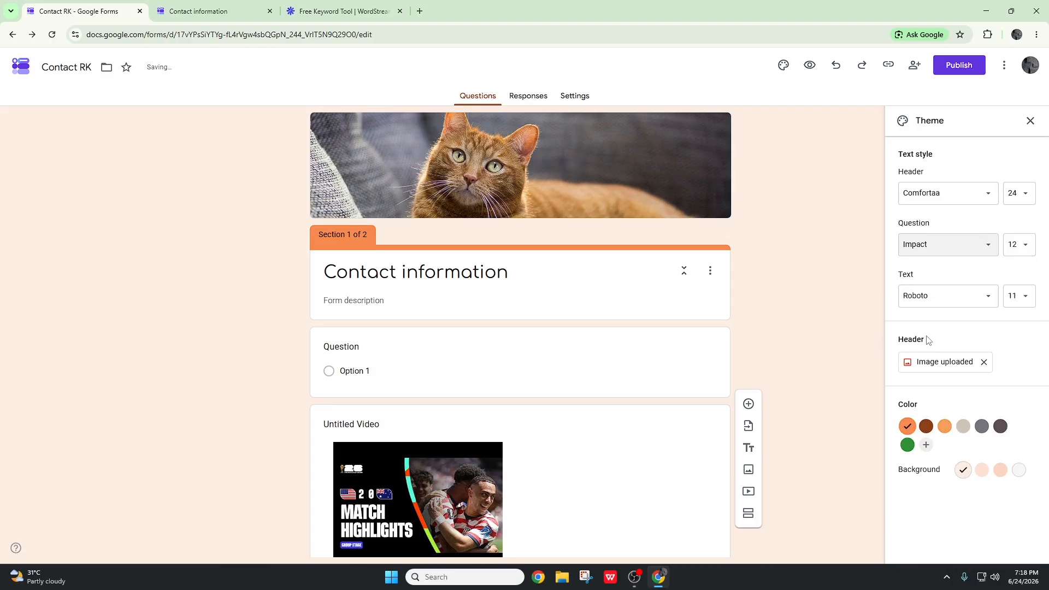
left_click(937, 243)
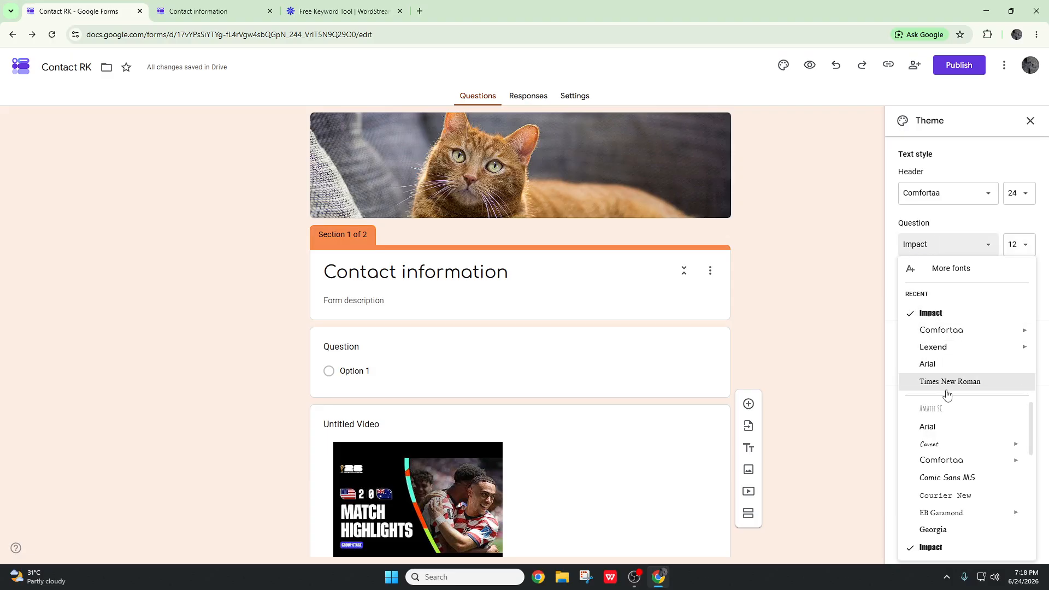
left_click(946, 369)
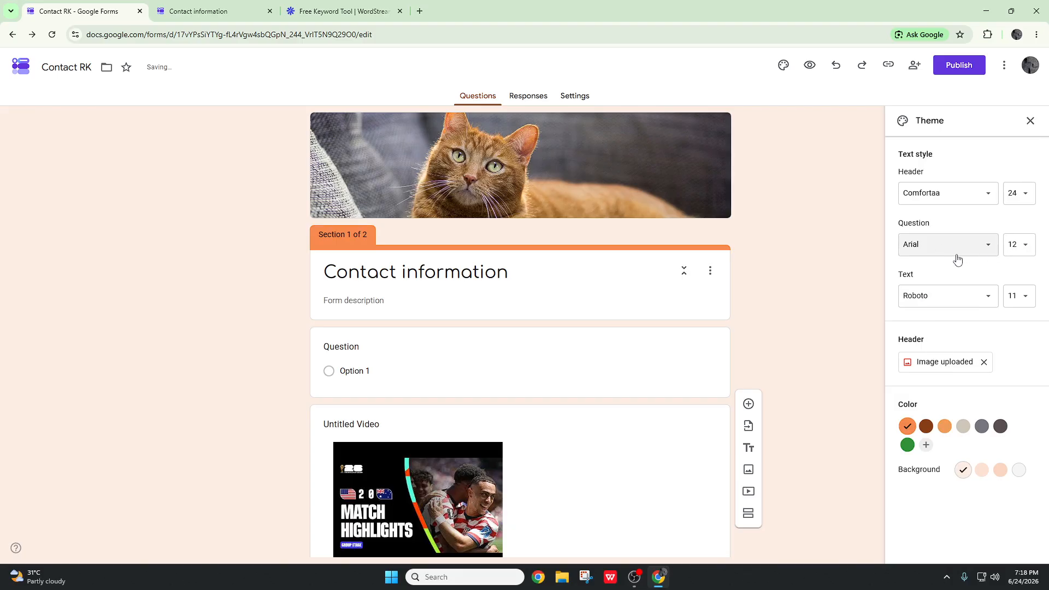
Title the blank question above the video "File".
left_click(448, 270)
scroll(520, 213, "down", 4)
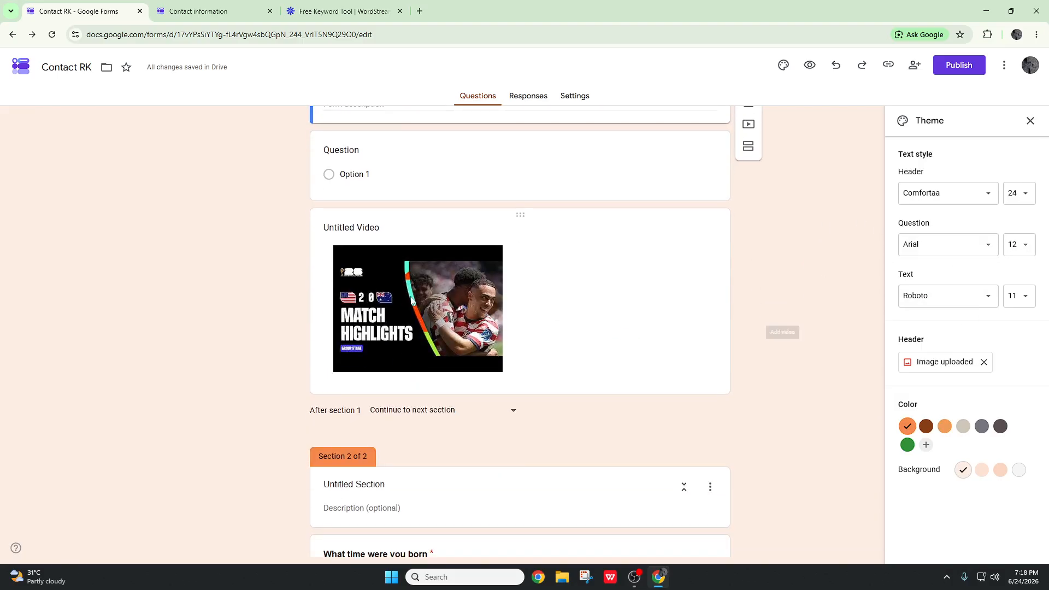
left_click(348, 230)
scroll(355, 252, "up", 2)
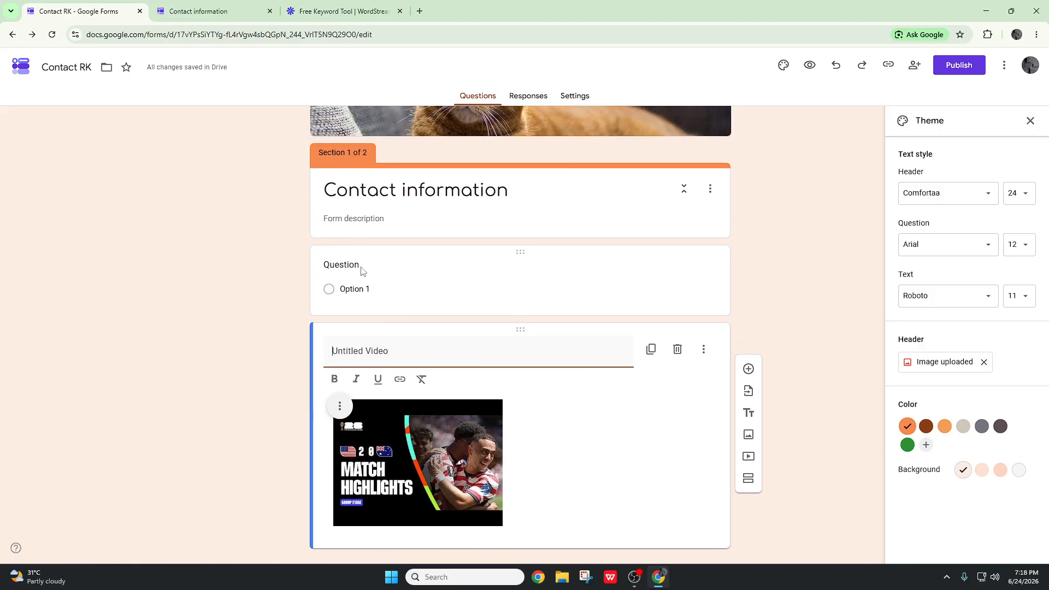
left_click(359, 267)
type("F")
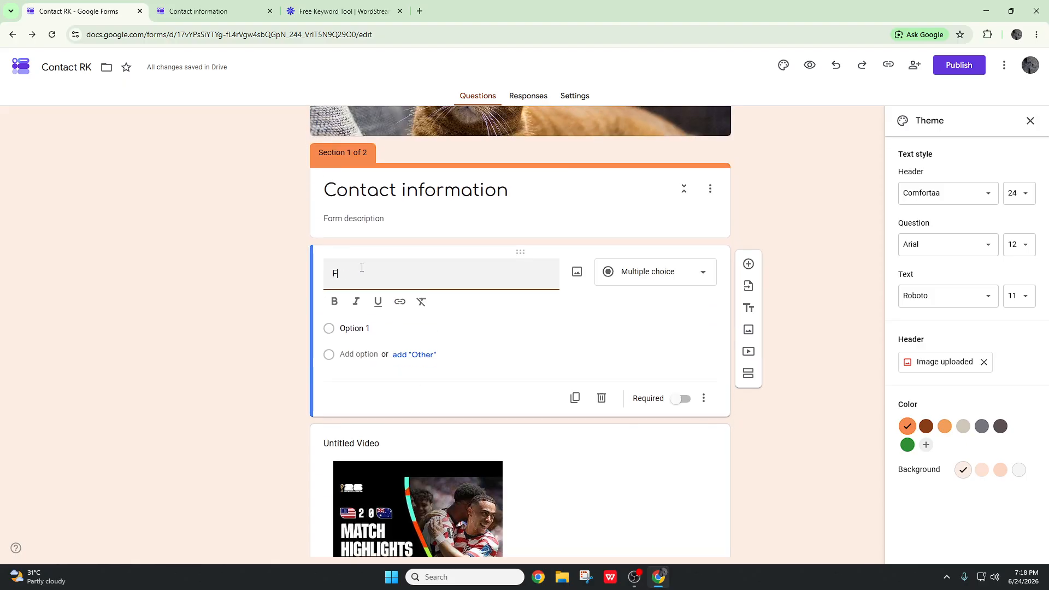
type("le")
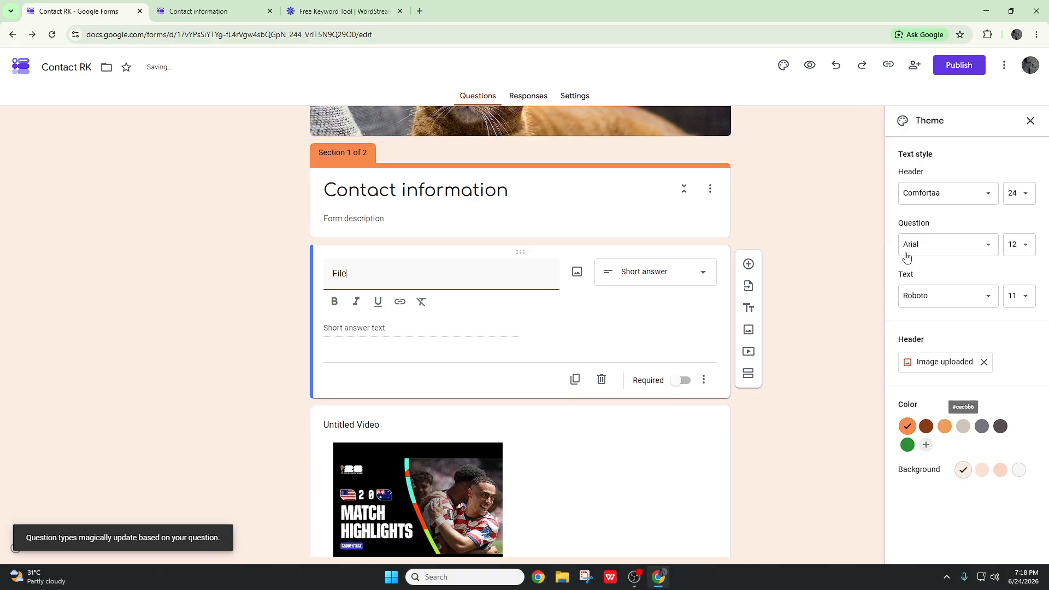
Set the theme's question font to Impact and its text font to Arial.
left_click(943, 246)
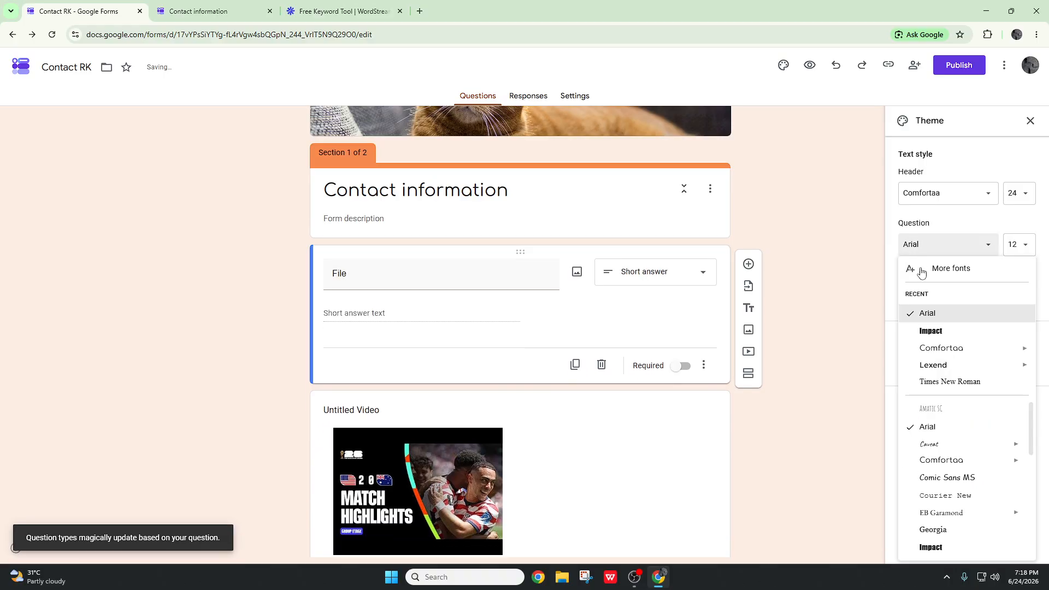
left_click(928, 331)
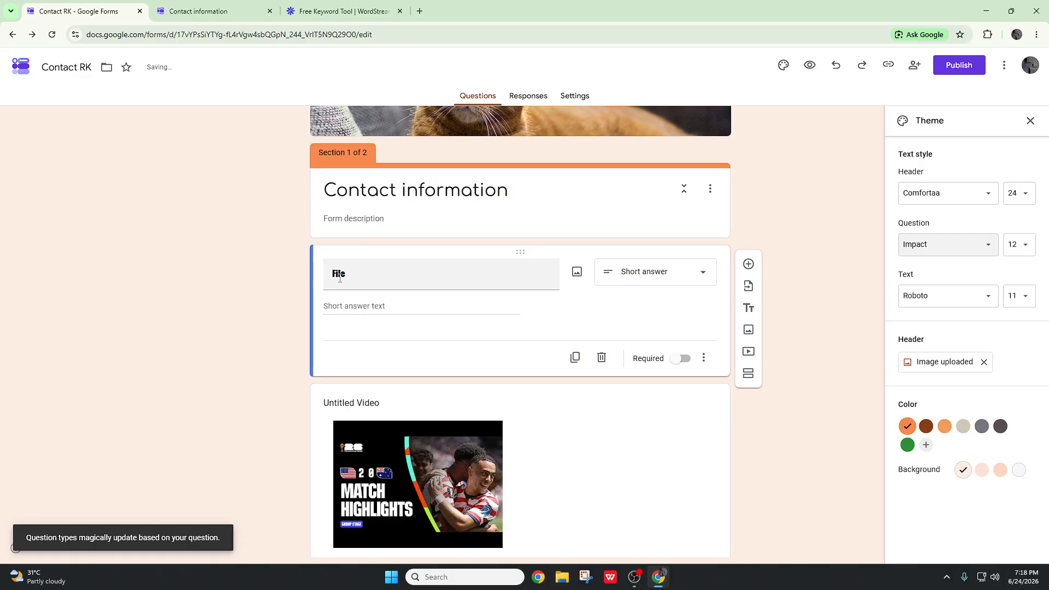
left_click(967, 298)
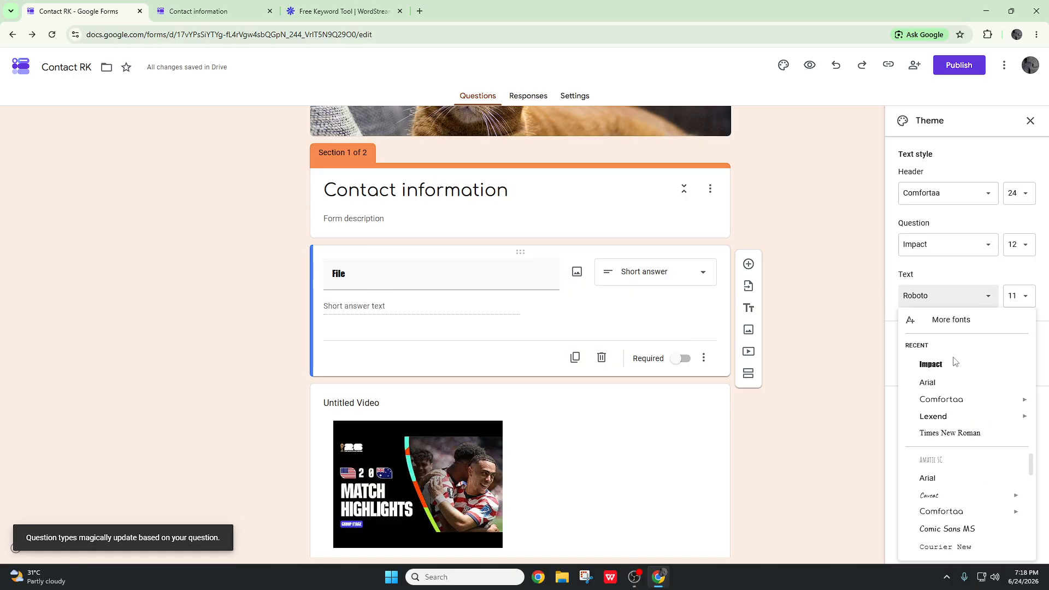
left_click(956, 382)
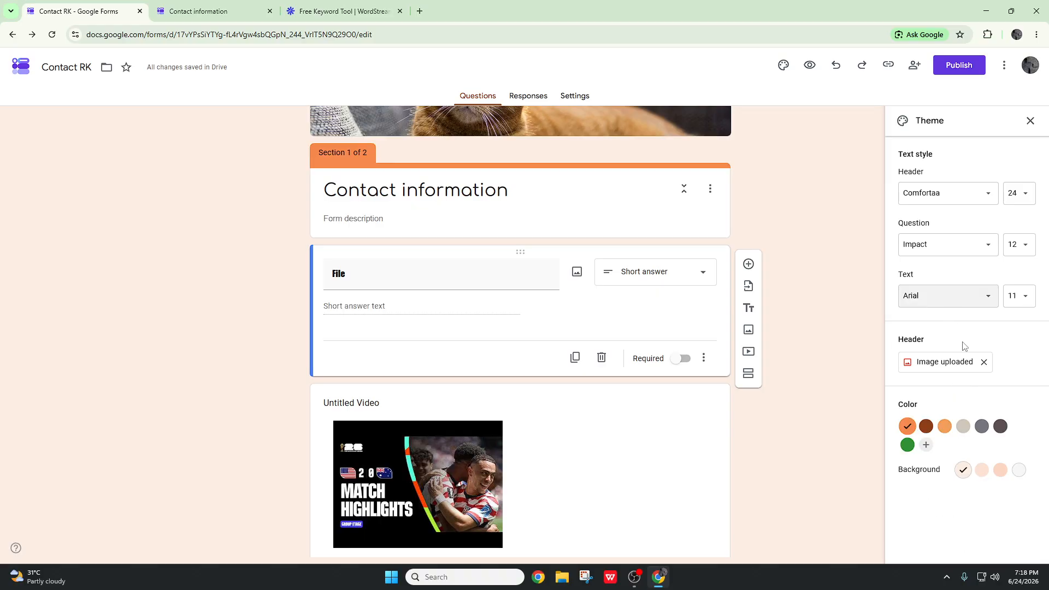
View the sources offered for the theme's header image and leave the picker without choosing one.
left_click(921, 362)
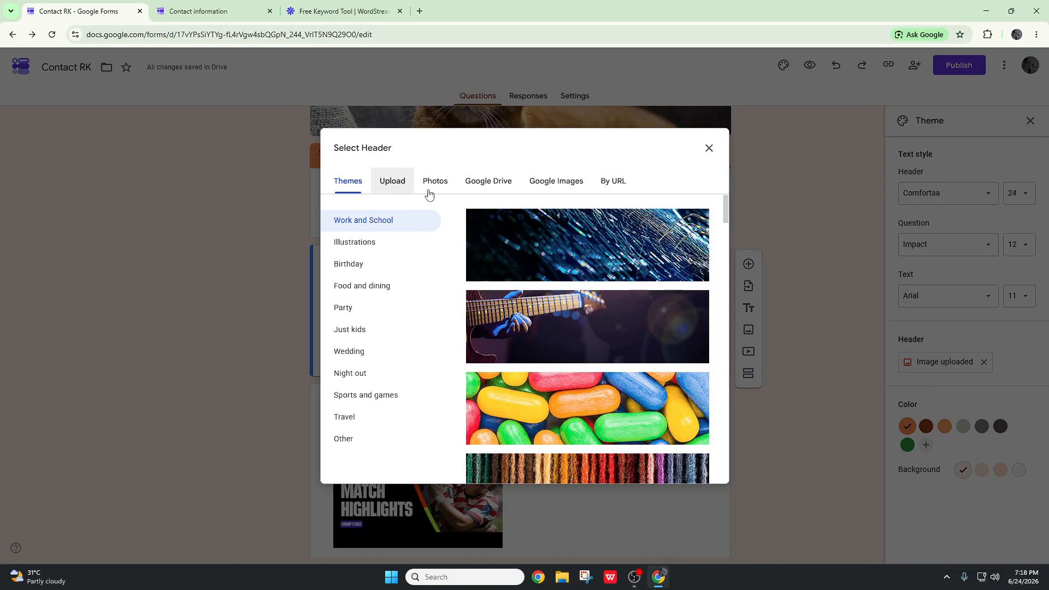
left_click(733, 158)
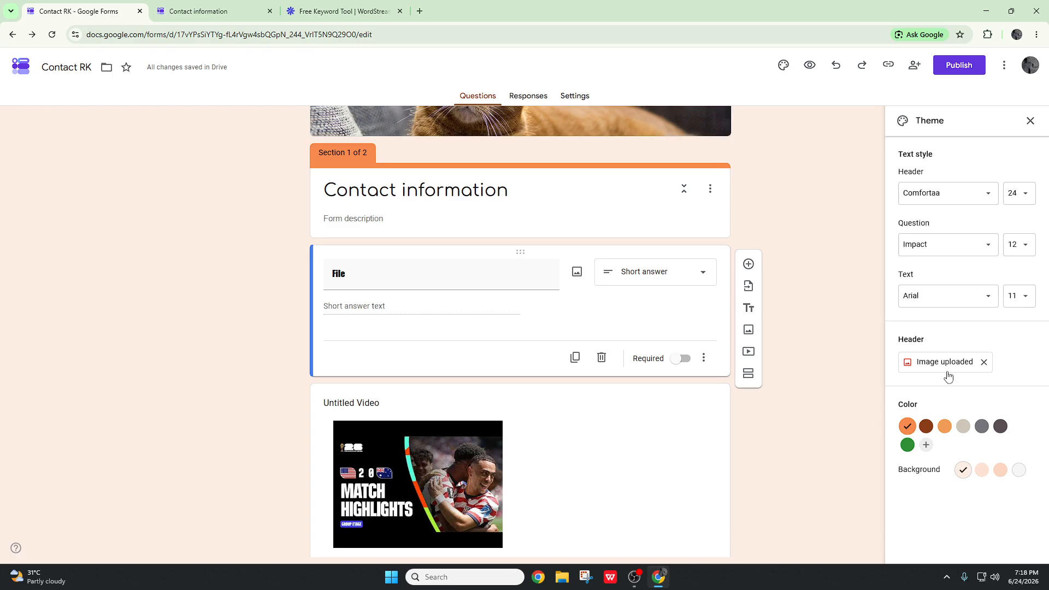
Try dark brown as the theme colour and settle on the light orange beside it.
left_click(927, 426)
scroll(403, 257, "up", 2)
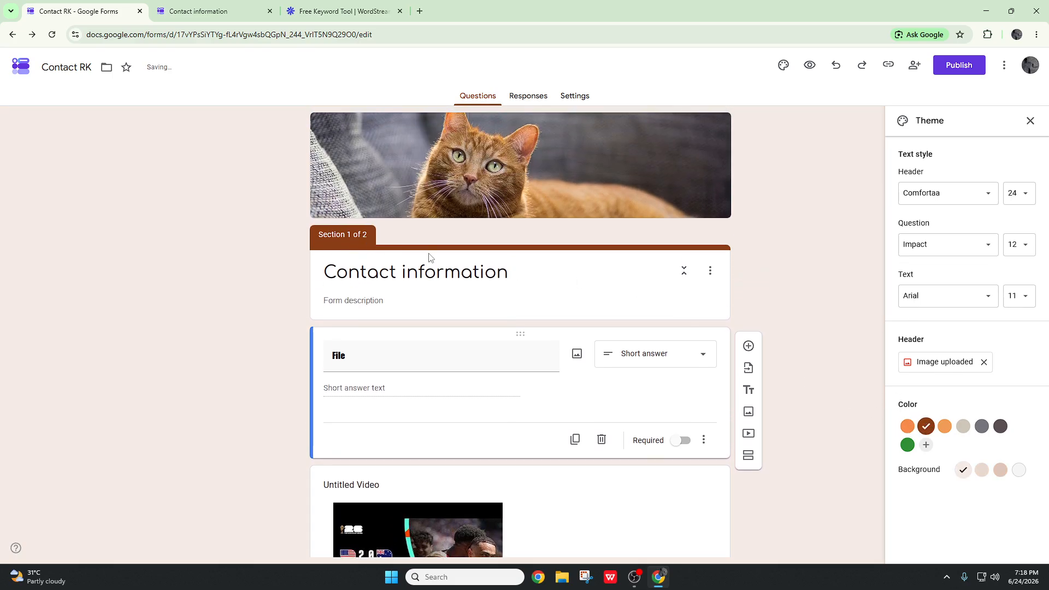
left_click(945, 426)
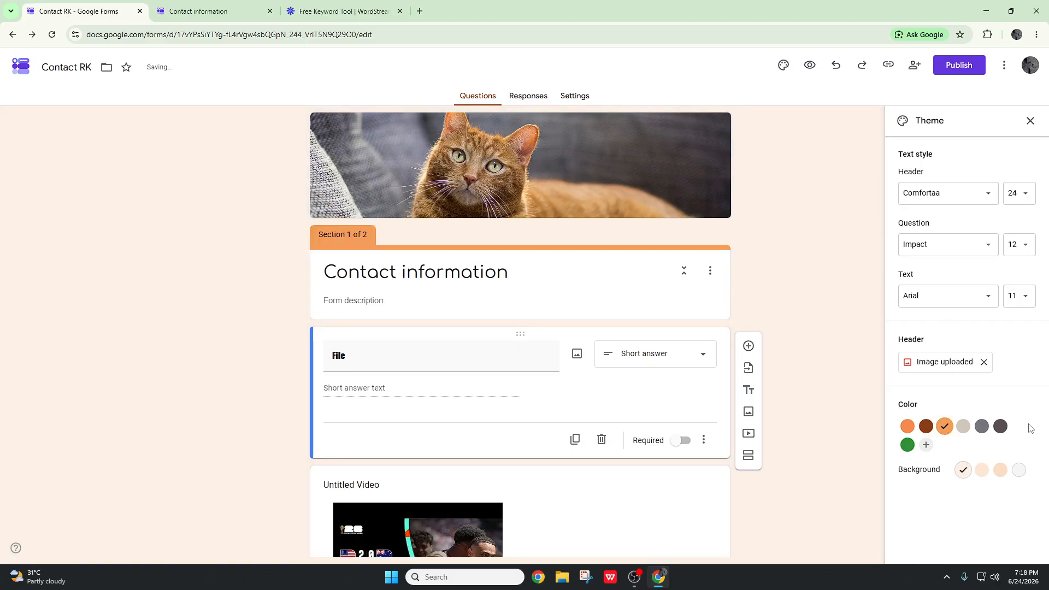
Try the dark and grey background shades, go back to the lightest orange tint, and undo and redo that last change.
left_click(1001, 471)
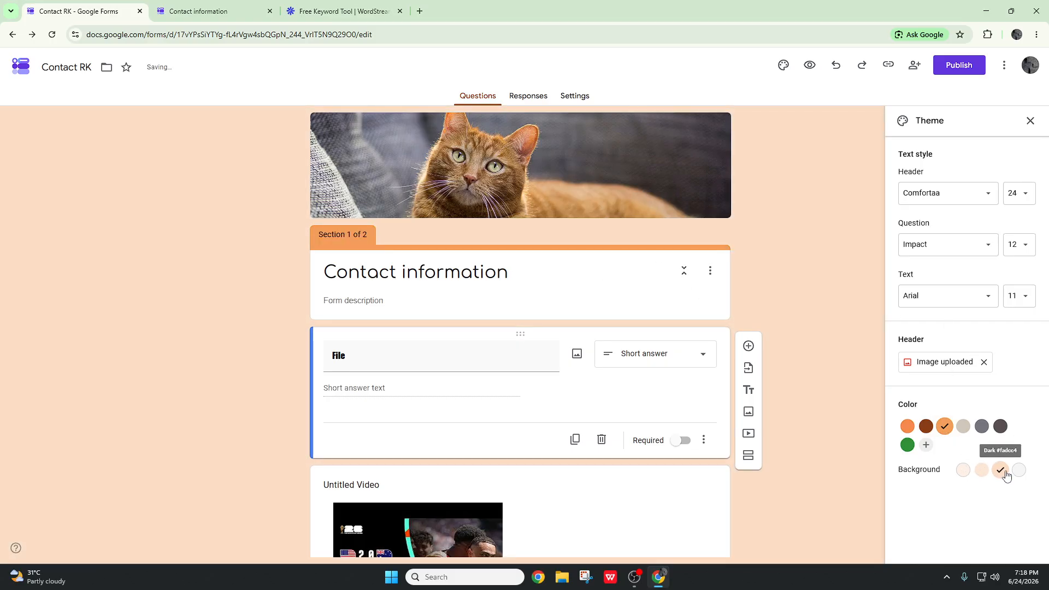
left_click(1018, 470)
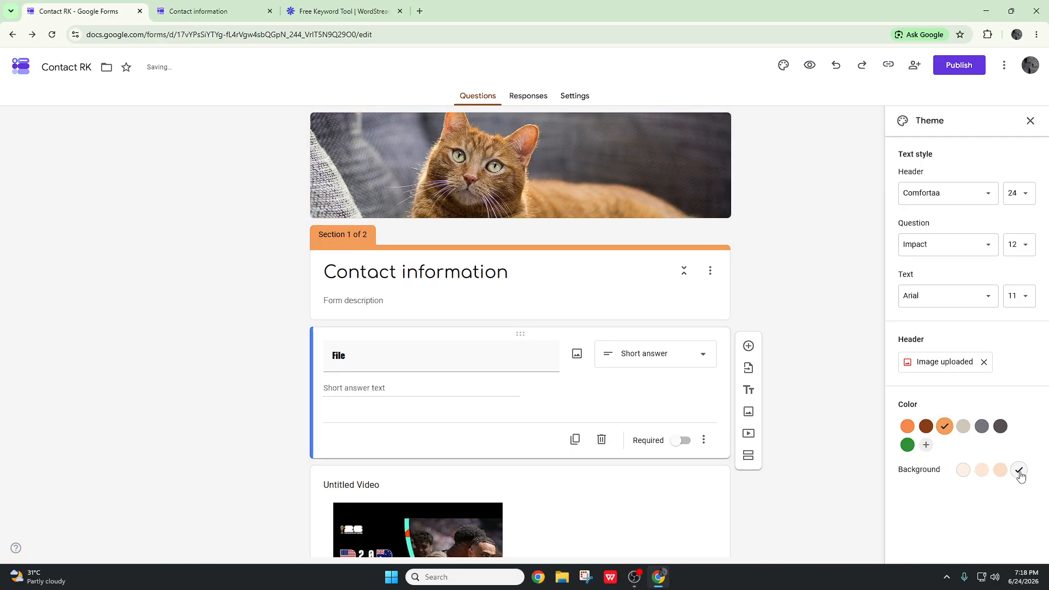
left_click(962, 471)
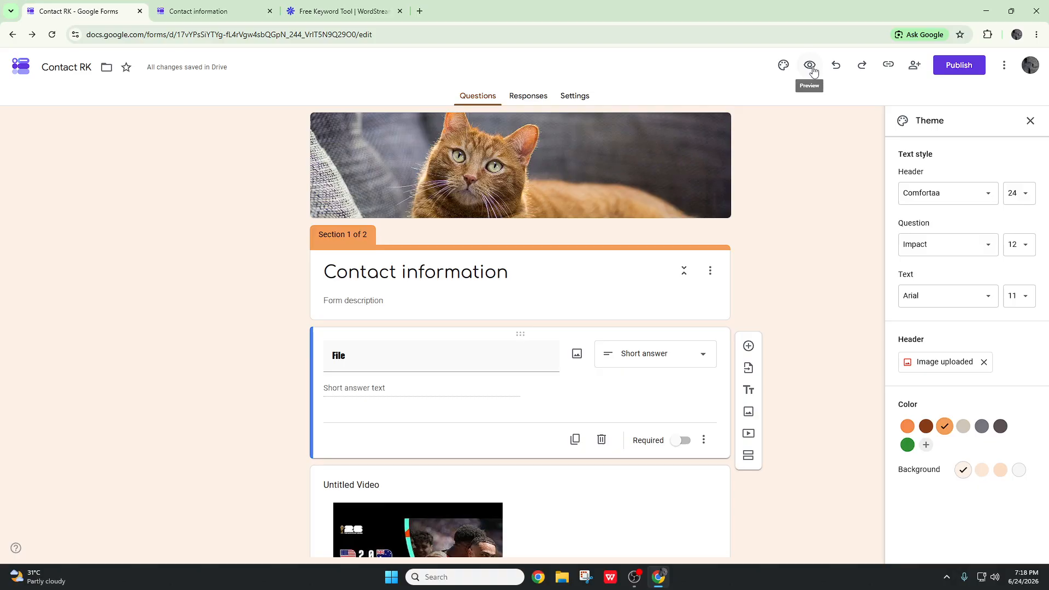
left_click(836, 66)
left_click(863, 68)
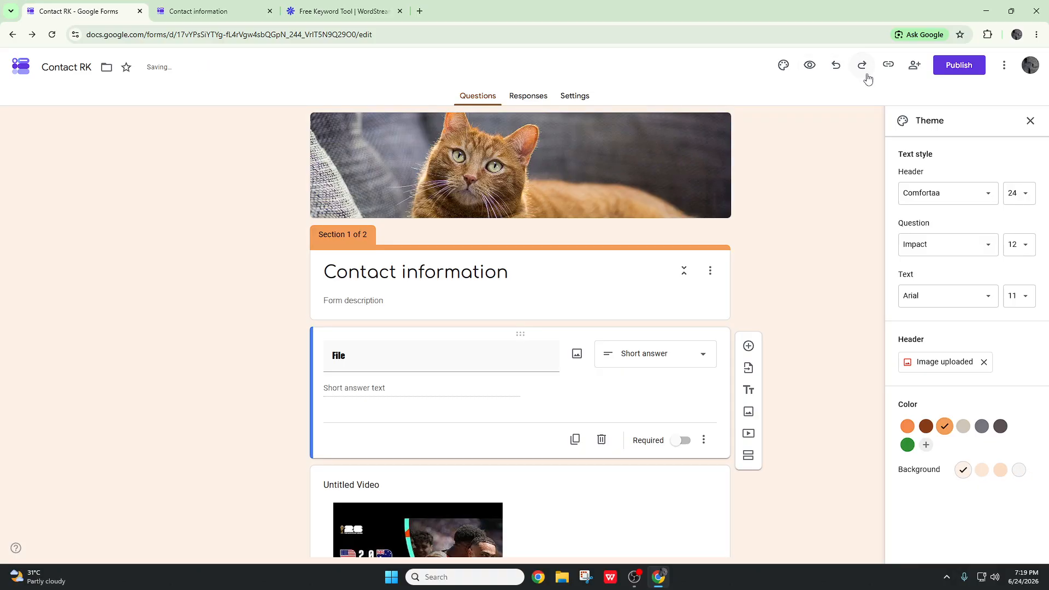
Copy the link of the unpublished form for responders.
left_click(894, 76)
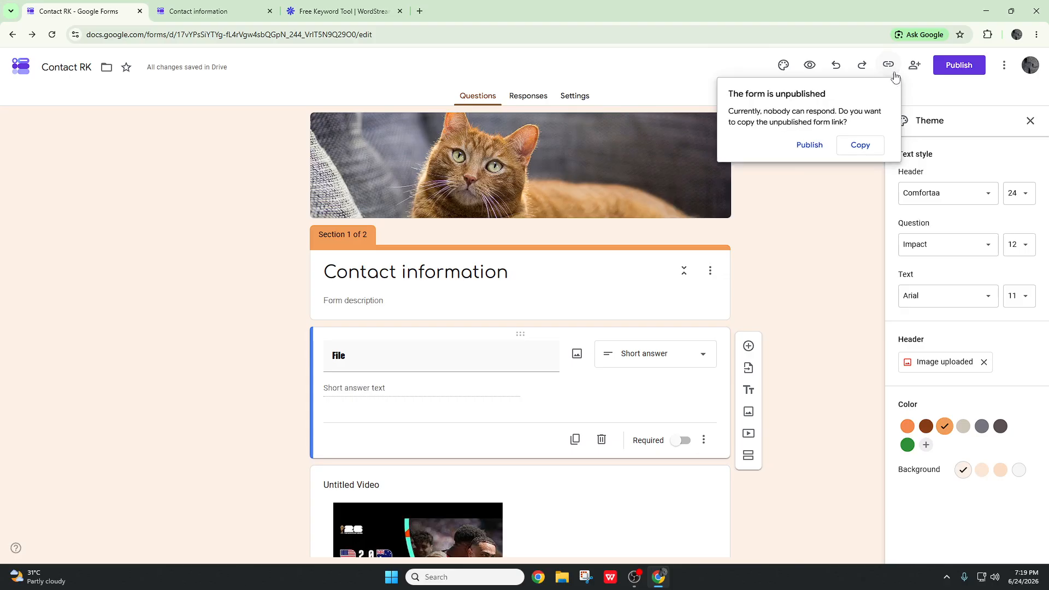
left_click(845, 149)
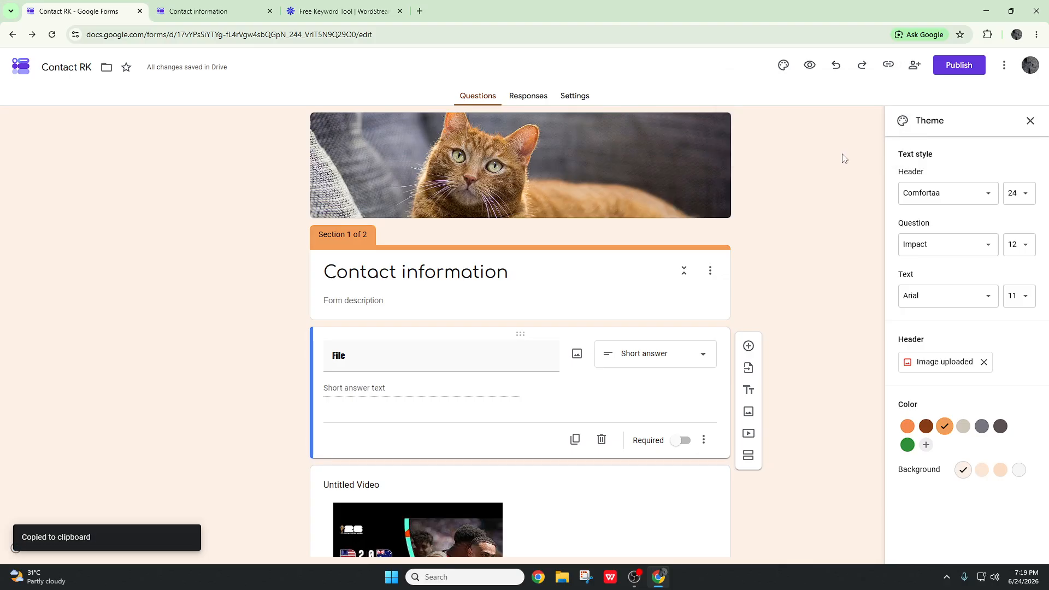
left_click(889, 65)
Review the form's sharing settings for editor and responder access, and close them together with the theme options.
left_click(912, 68)
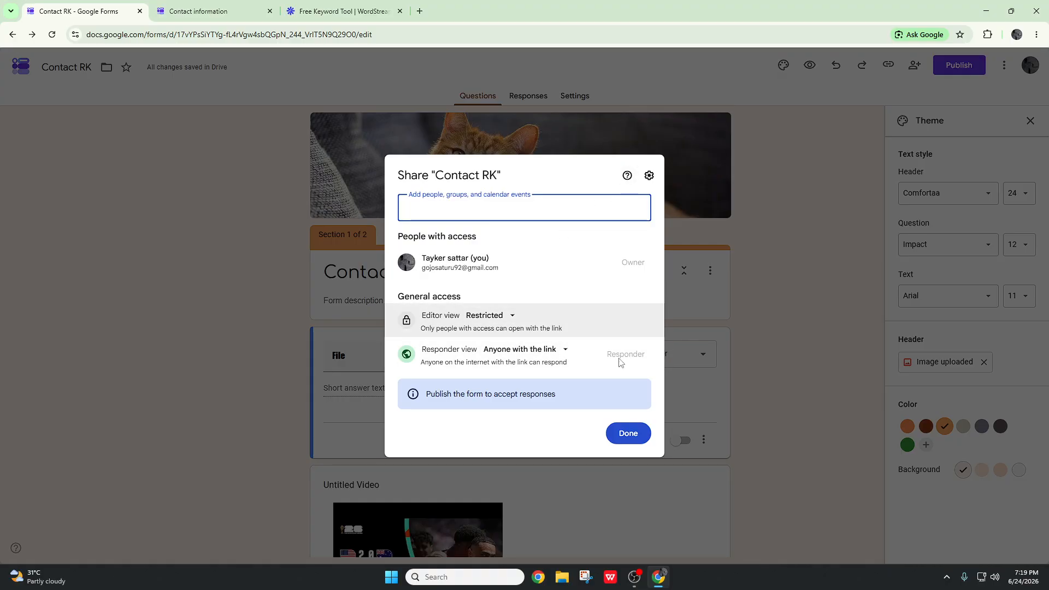
left_click(626, 434)
left_click(1030, 121)
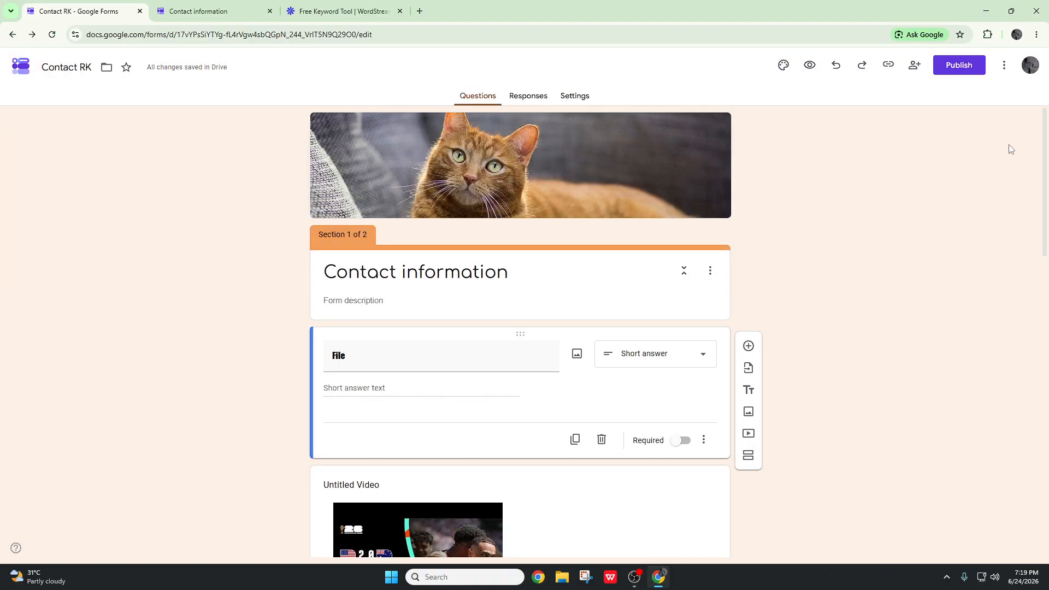
Open the form's pre-fill version, look through its questions down to the link option, and return to the form editor.
left_click(1004, 65)
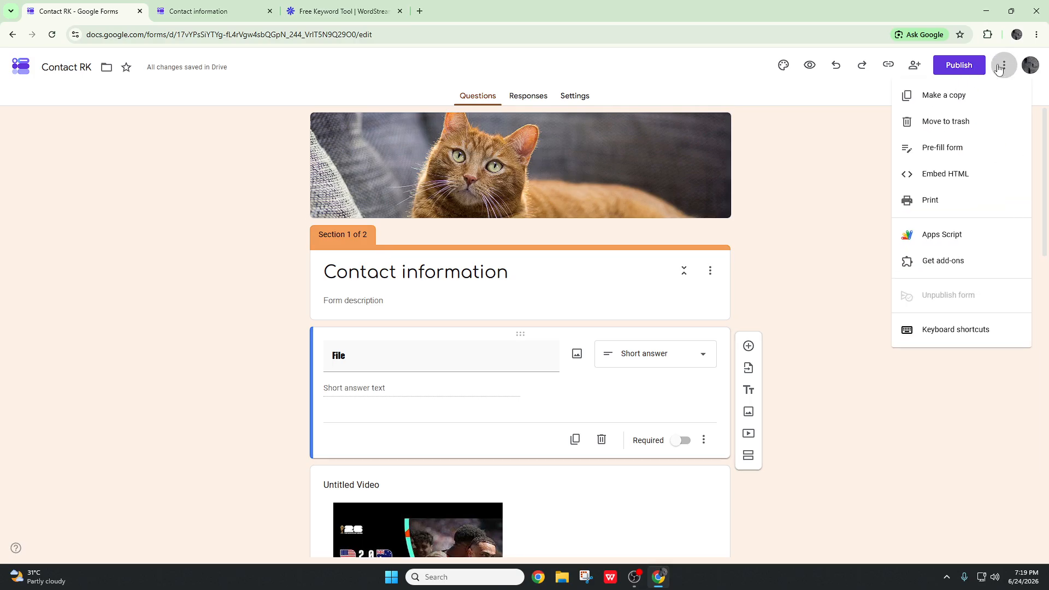
left_click(960, 153)
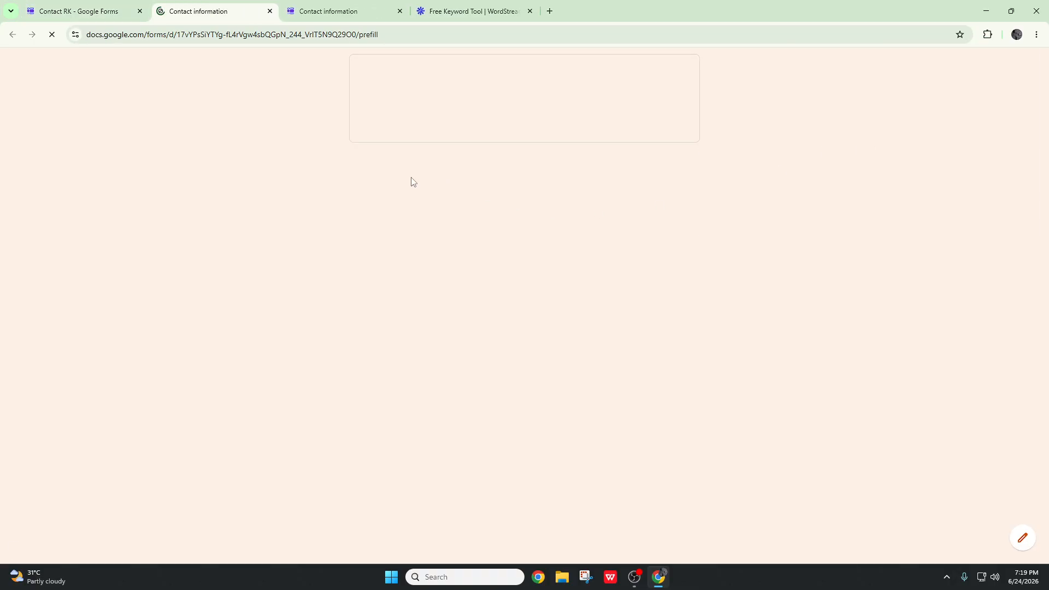
left_click(405, 281)
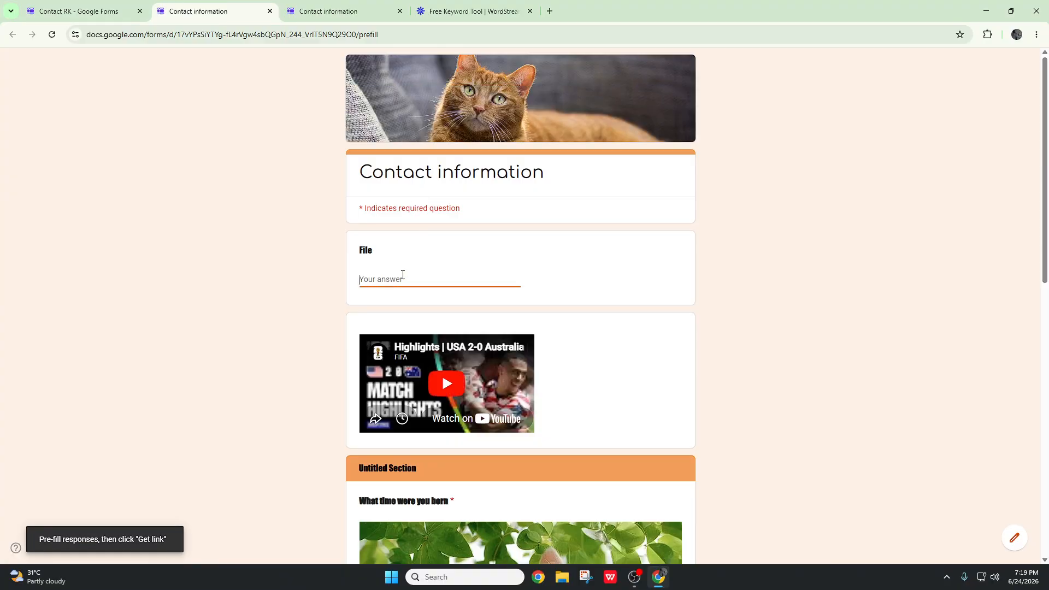
scroll(404, 279, "down", 12)
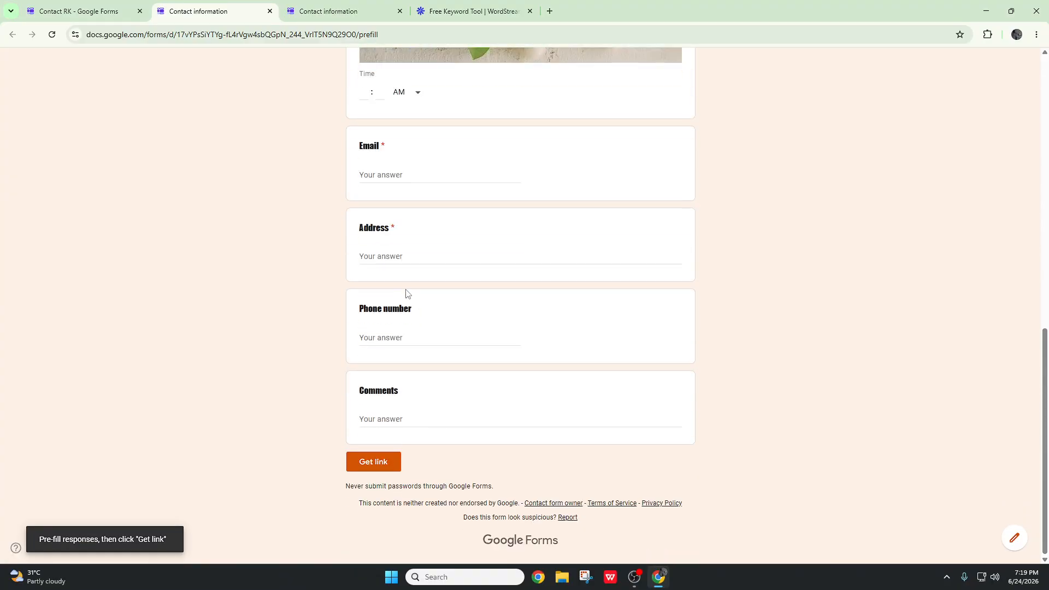
left_click(390, 260)
scroll(394, 328, "up", 12)
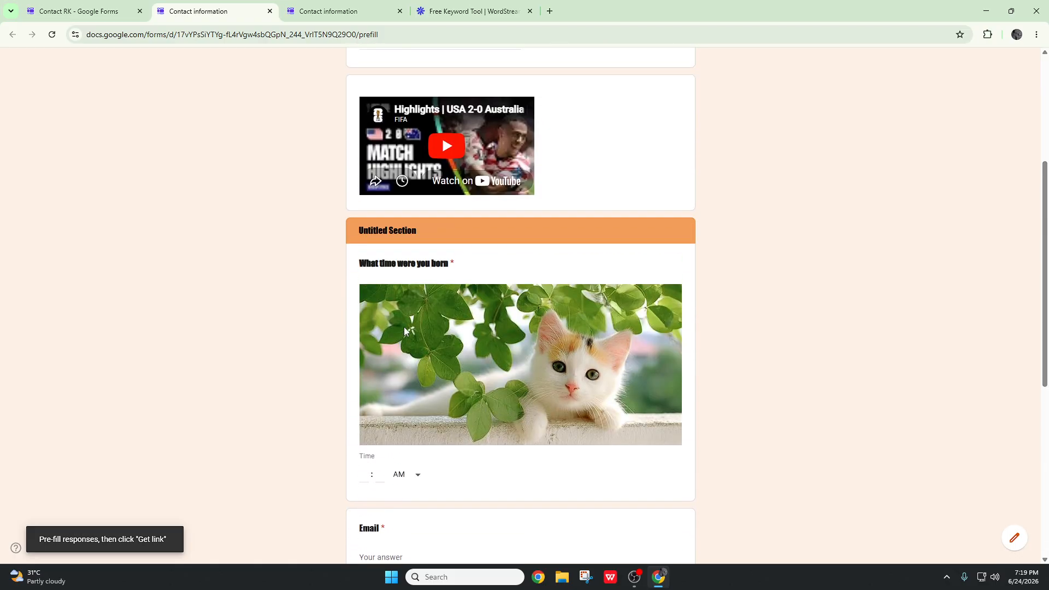
left_click(77, 11)
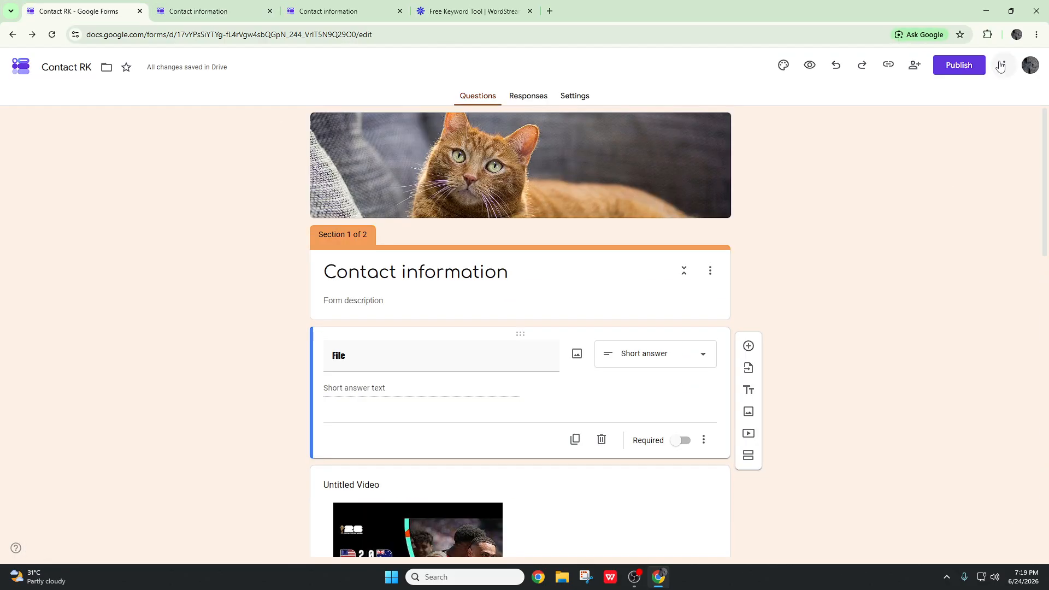
Look over the additional form options and display the list of keyboard shortcuts.
left_click(1004, 65)
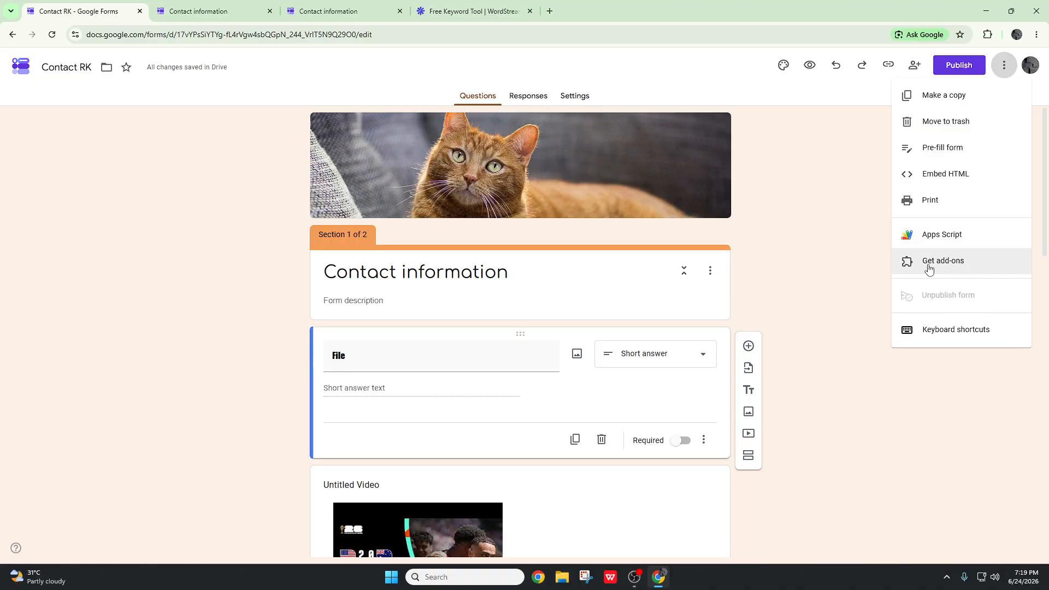
left_click(932, 335)
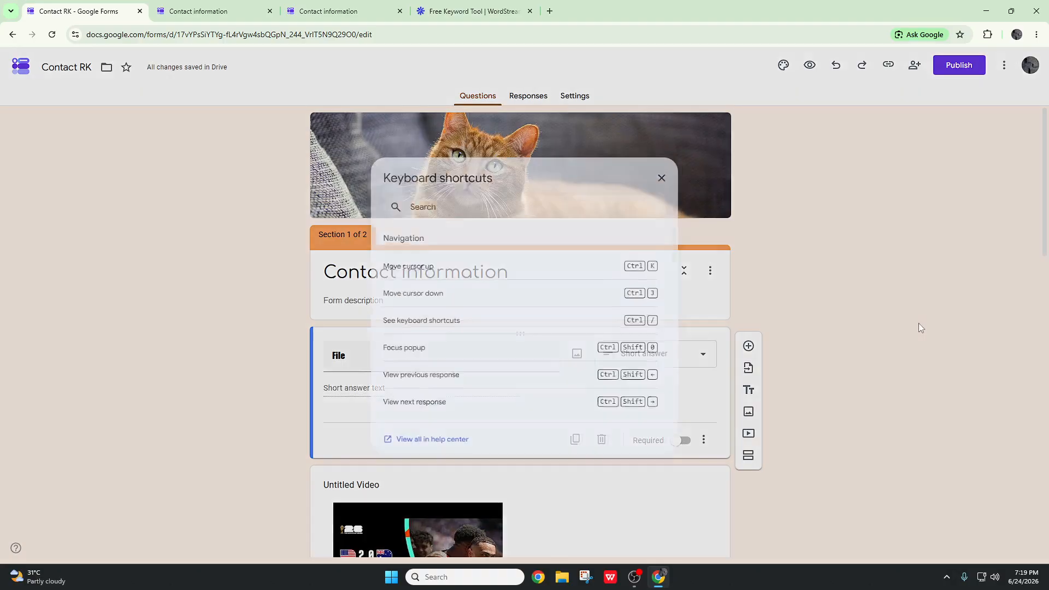
Look through the list of keyboard shortcuts and close it.
scroll(449, 289, "down", 15)
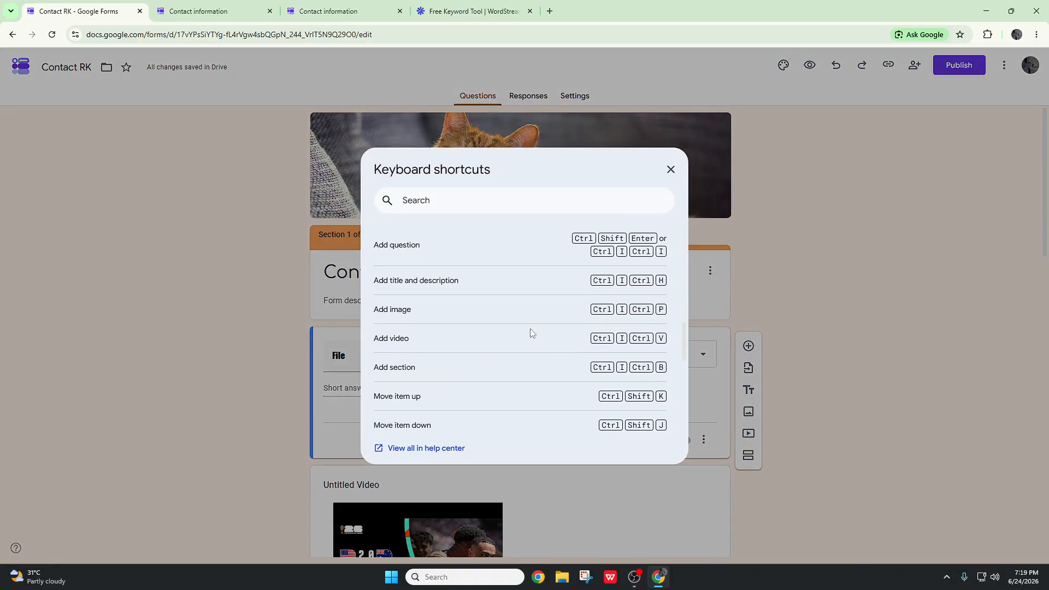
scroll(537, 348, "up", 15)
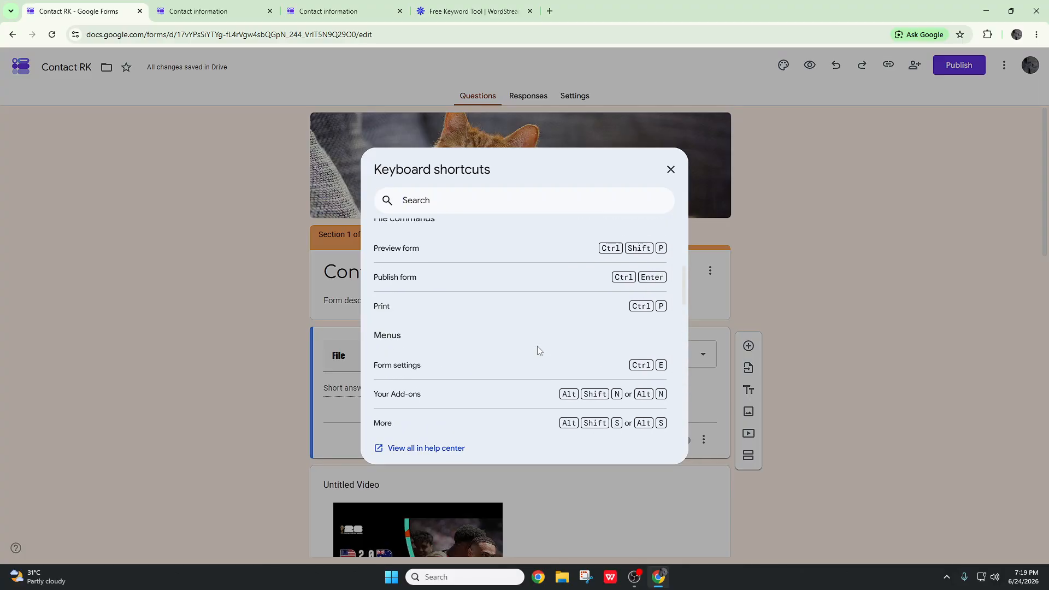
left_click(671, 169)
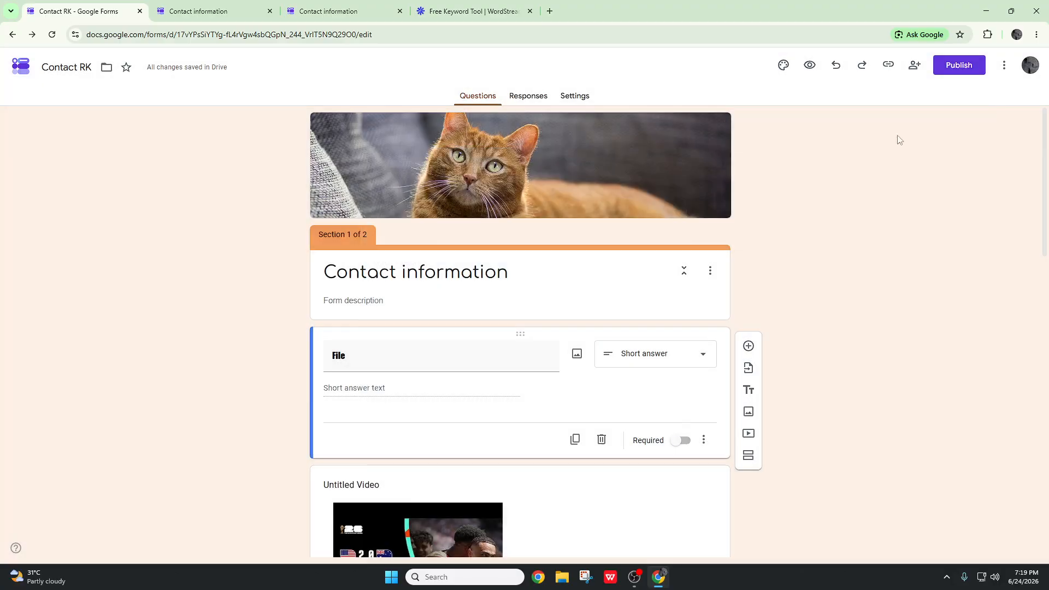
Search the Google Workspace Marketplace for "timer" and open the Timer for Google Forms add-on by Qualtir.
left_click(1004, 65)
left_click(954, 273)
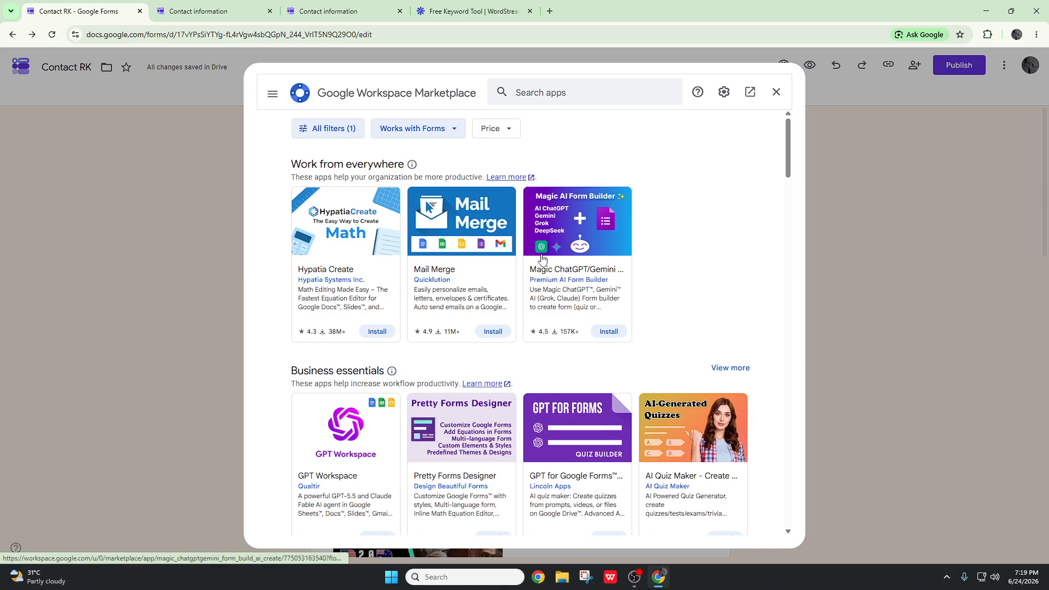
left_click(566, 92)
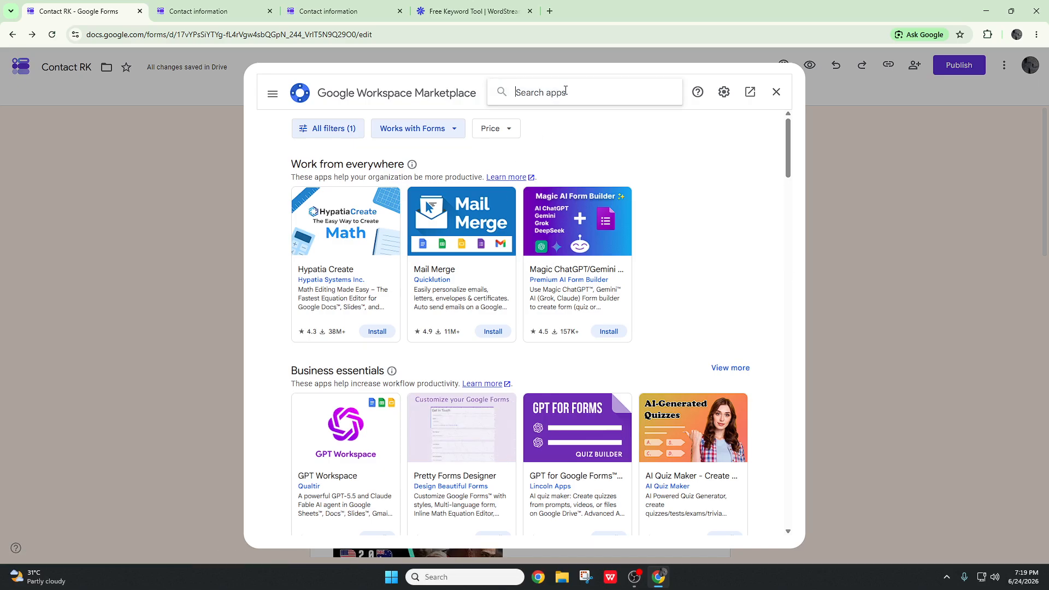
type("timer")
key("Return")
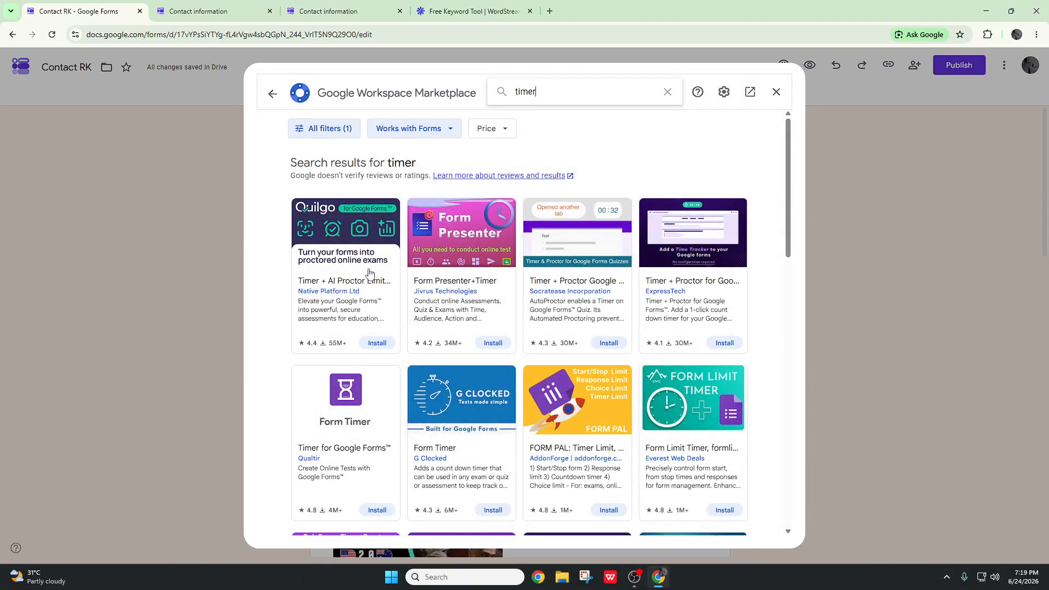
left_click(365, 402)
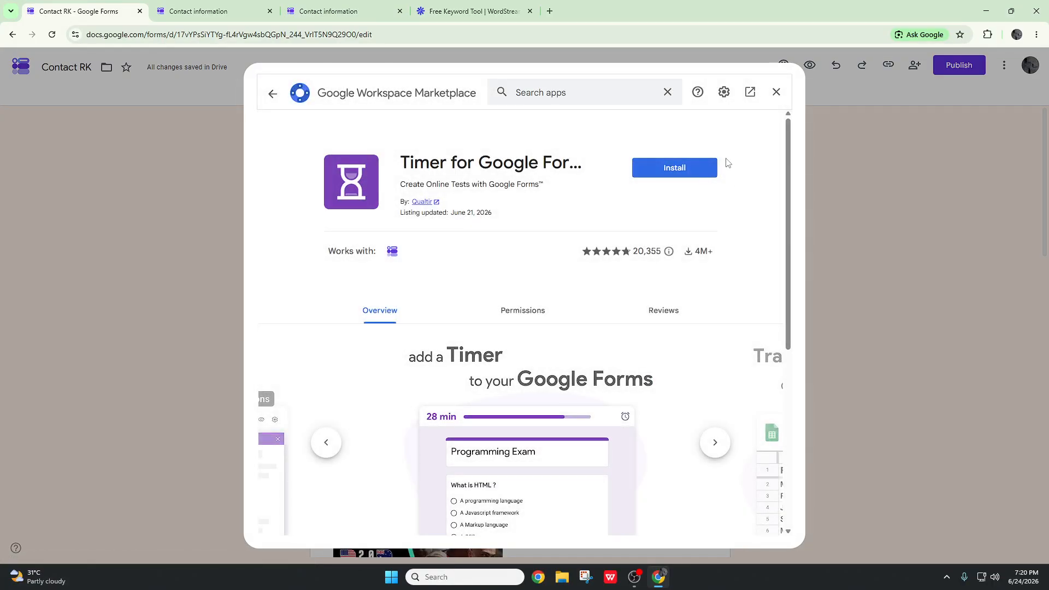
Install Timer for Google Forms, granting it all requested account permissions, and close the Marketplace.
left_click(687, 174)
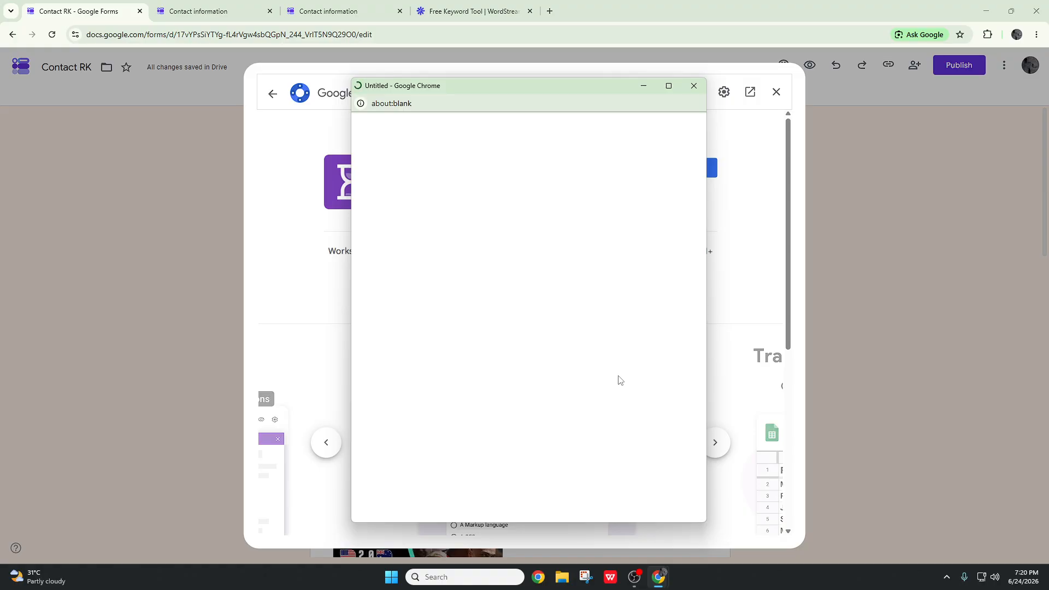
scroll(577, 407, "down", 1)
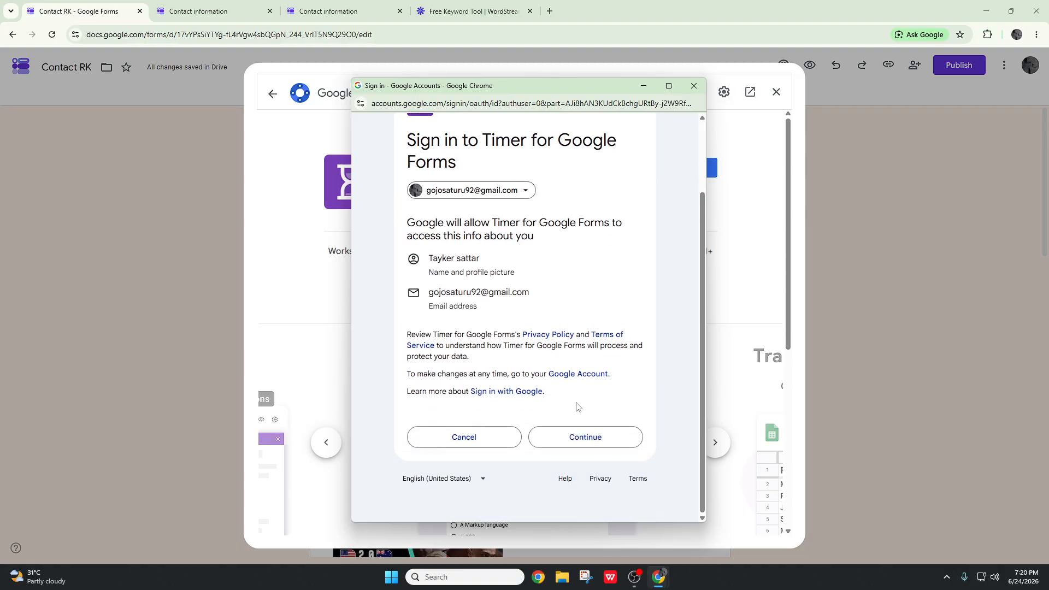
left_click(602, 440)
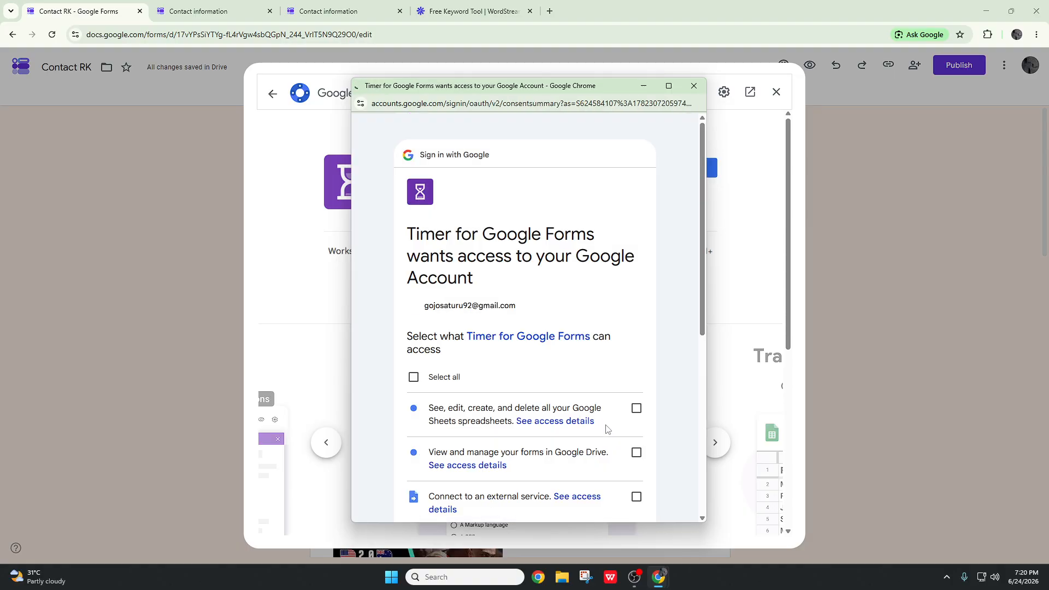
scroll(602, 433, "down", 5)
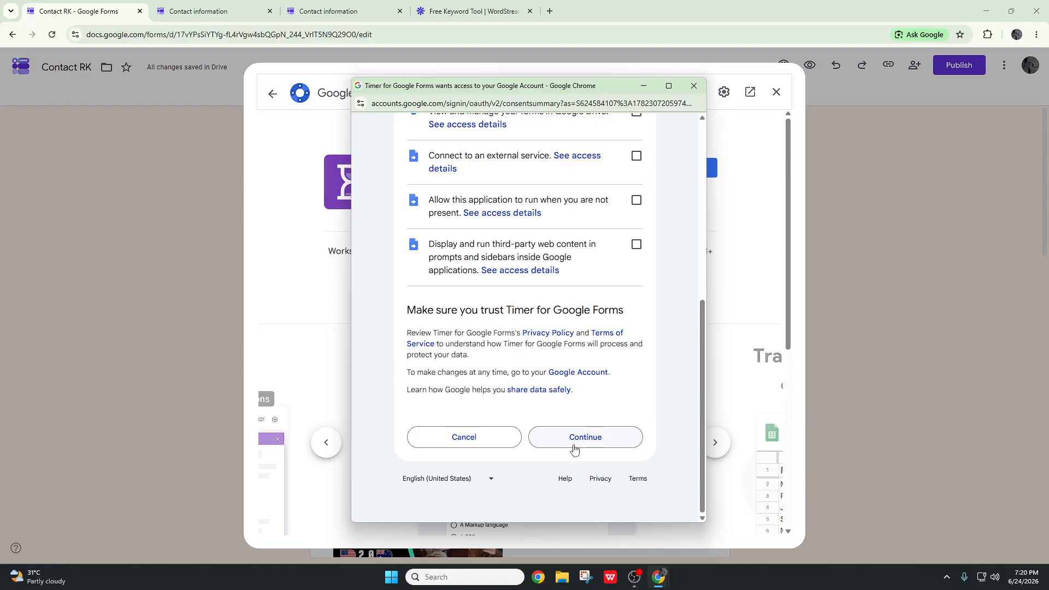
scroll(577, 426, "up", 3)
left_click(414, 200)
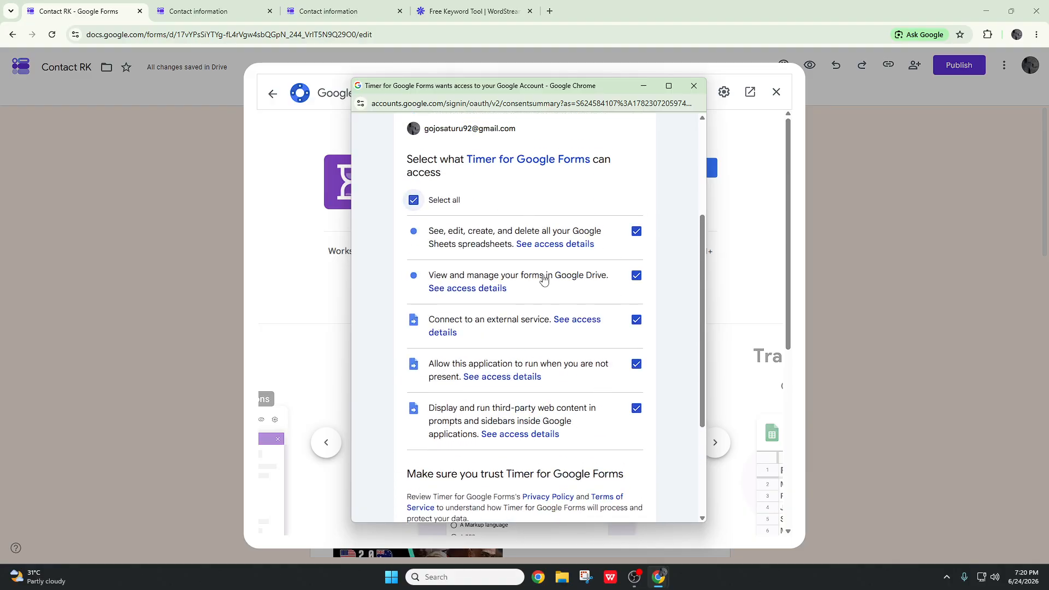
scroll(580, 355, "down", 3)
left_click(613, 446)
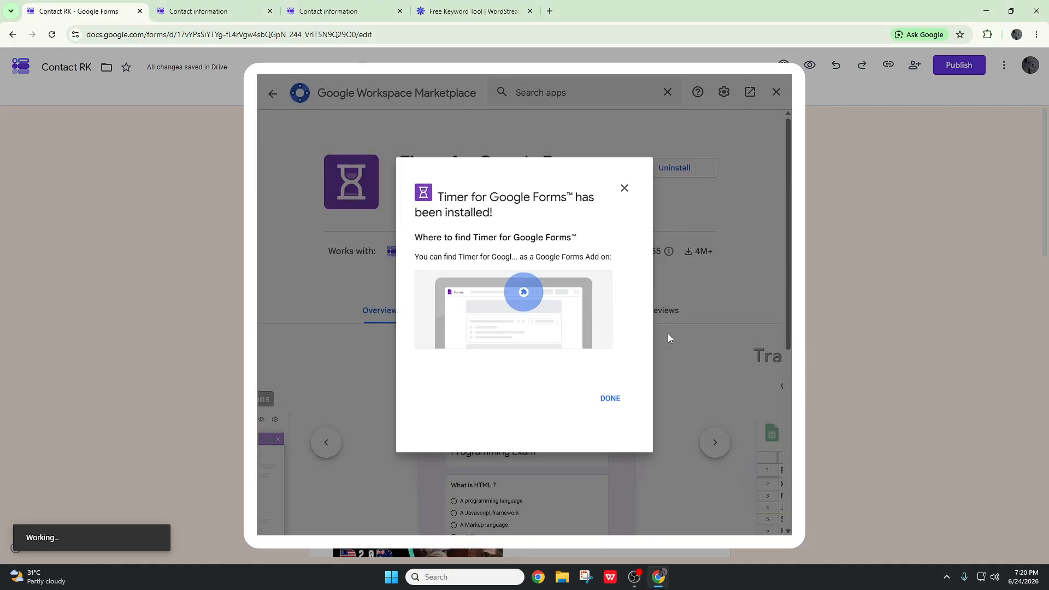
left_click(620, 402)
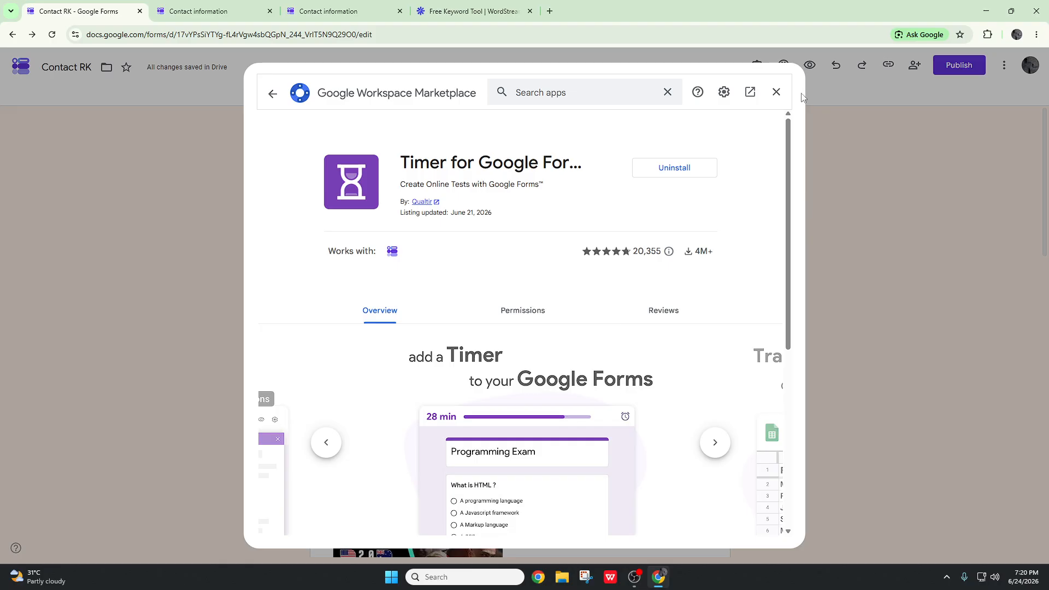
left_click(777, 92)
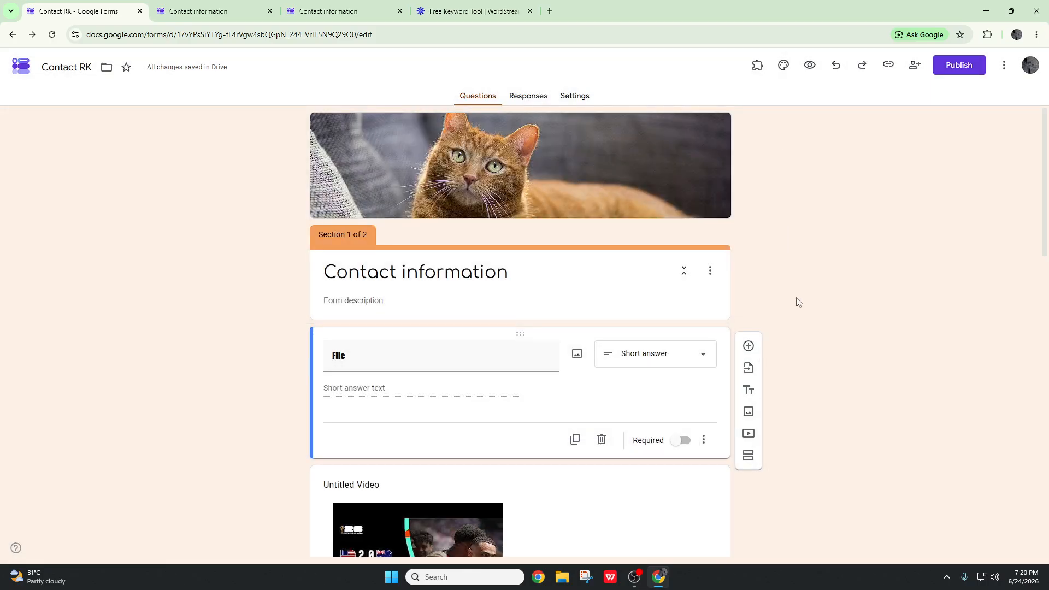
Reload the form editor and open the Timer for Google Forms add-on.
scroll(730, 269, "up", 2)
left_click(52, 34)
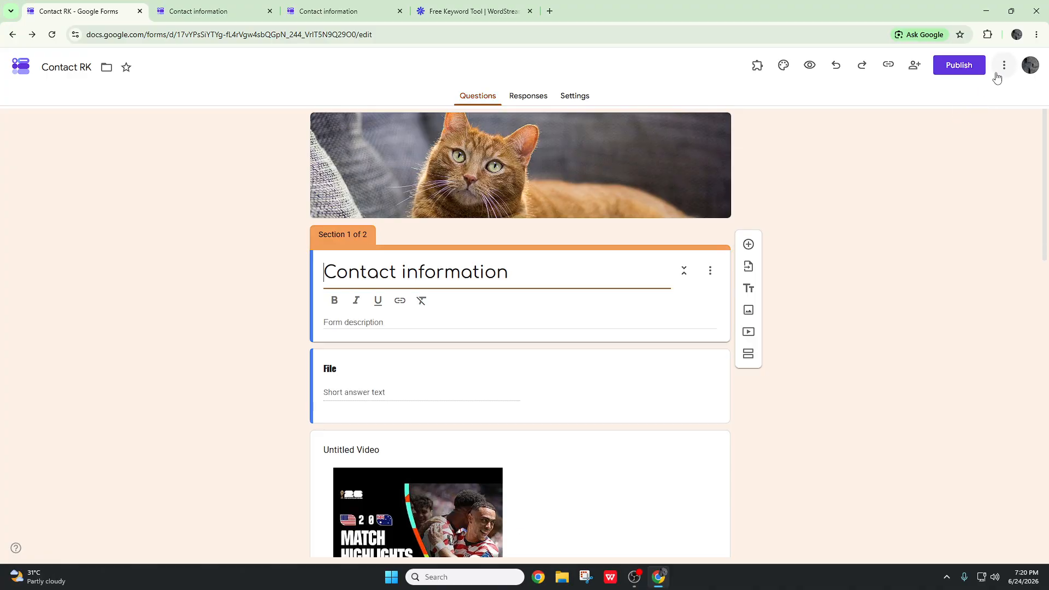
left_click(757, 67)
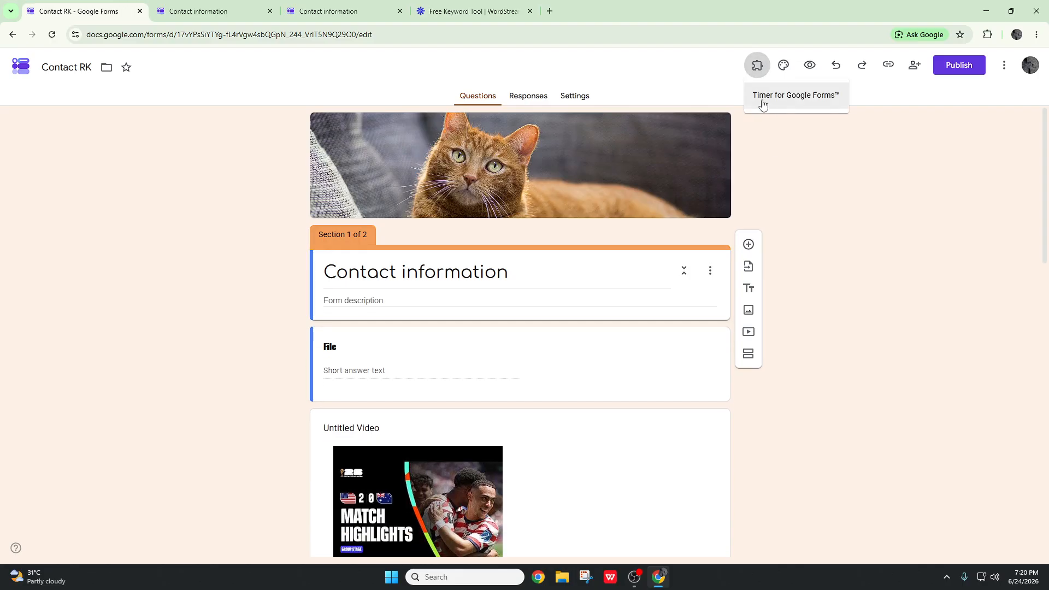
left_click(768, 104)
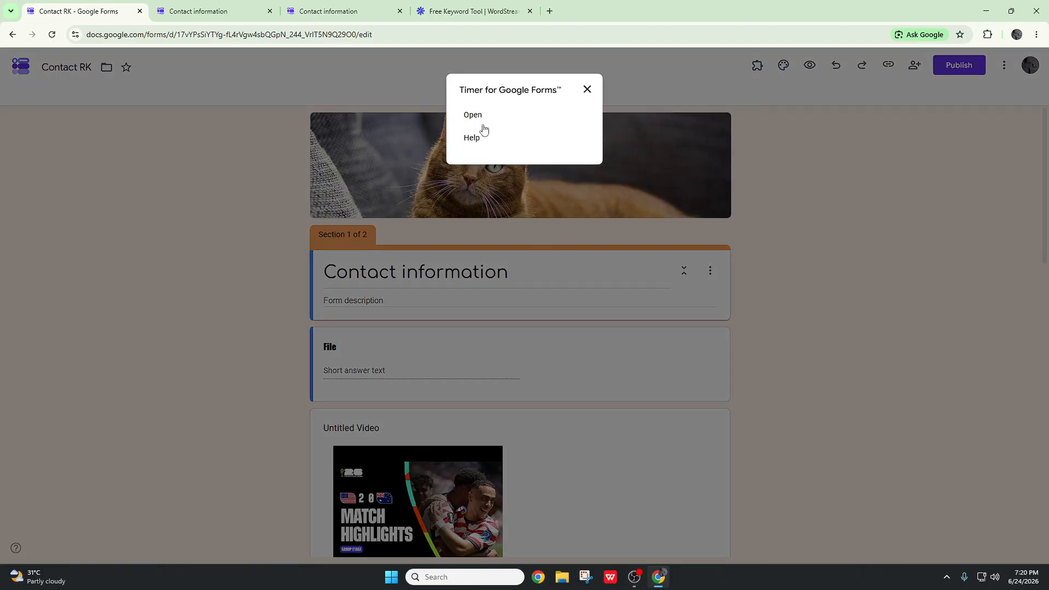
left_click(482, 121)
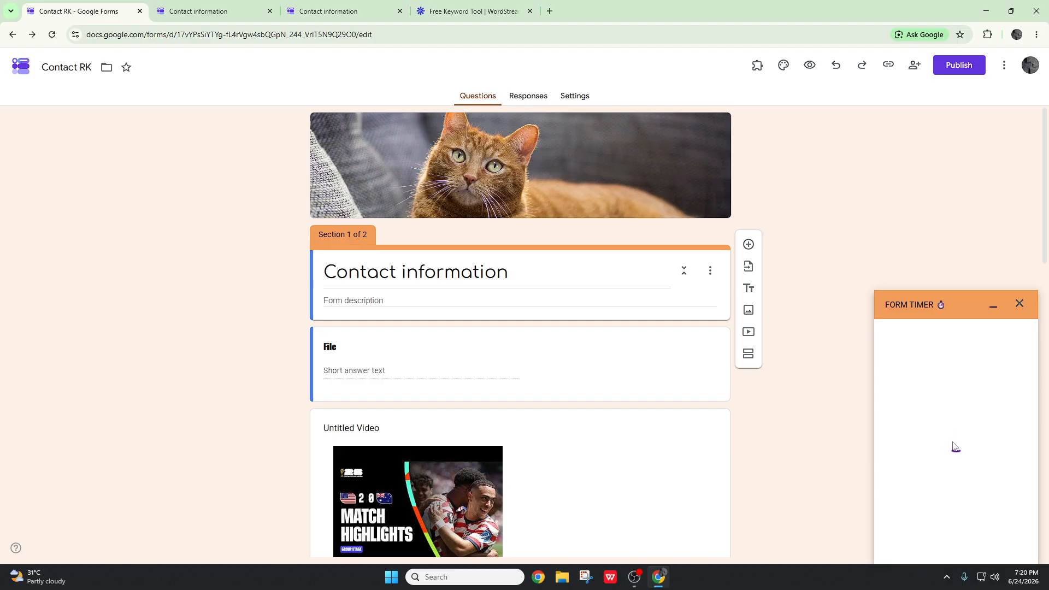
Close the two Contact information pages and the keyword tool page, keeping only the form editor open.
left_click(276, 13)
left_click(271, 11)
left_click(271, 12)
left_click(271, 12)
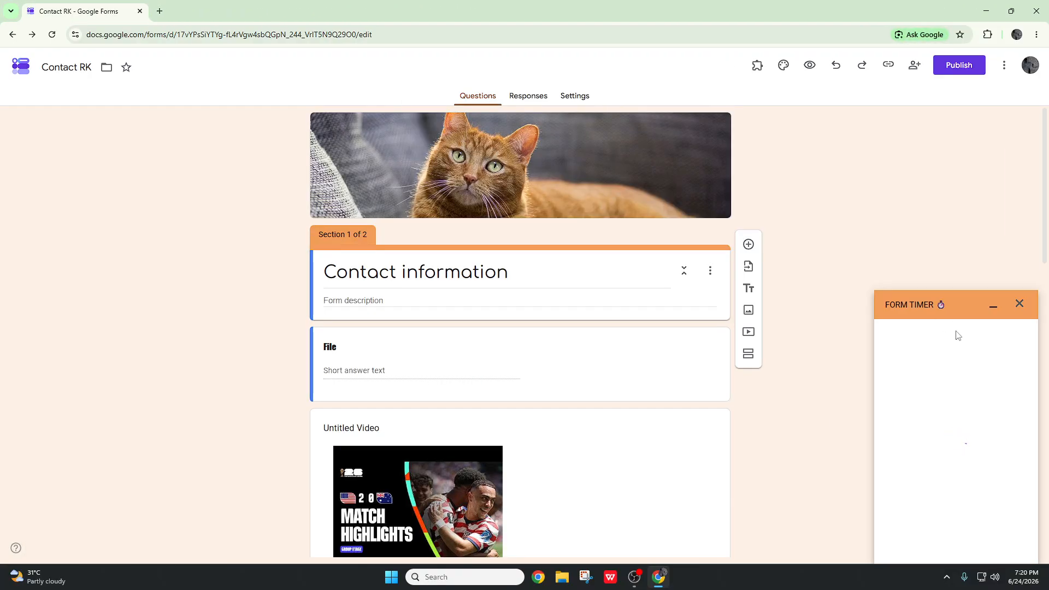
Sign in to FormTimer with the existing Google account and approve its access.
scroll(711, 305, "down", 6)
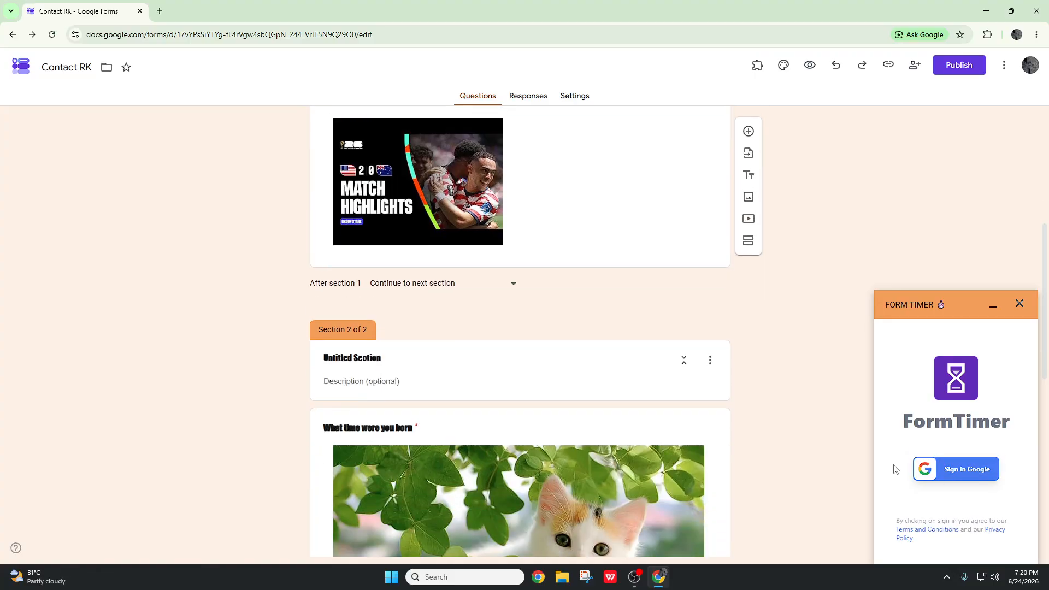
left_click(951, 473)
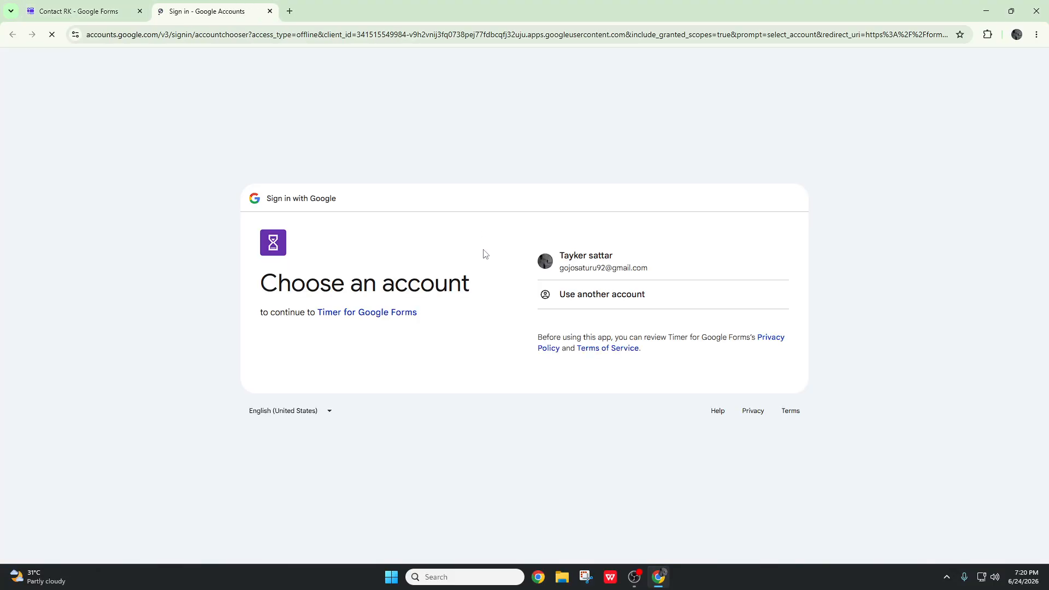
left_click(563, 268)
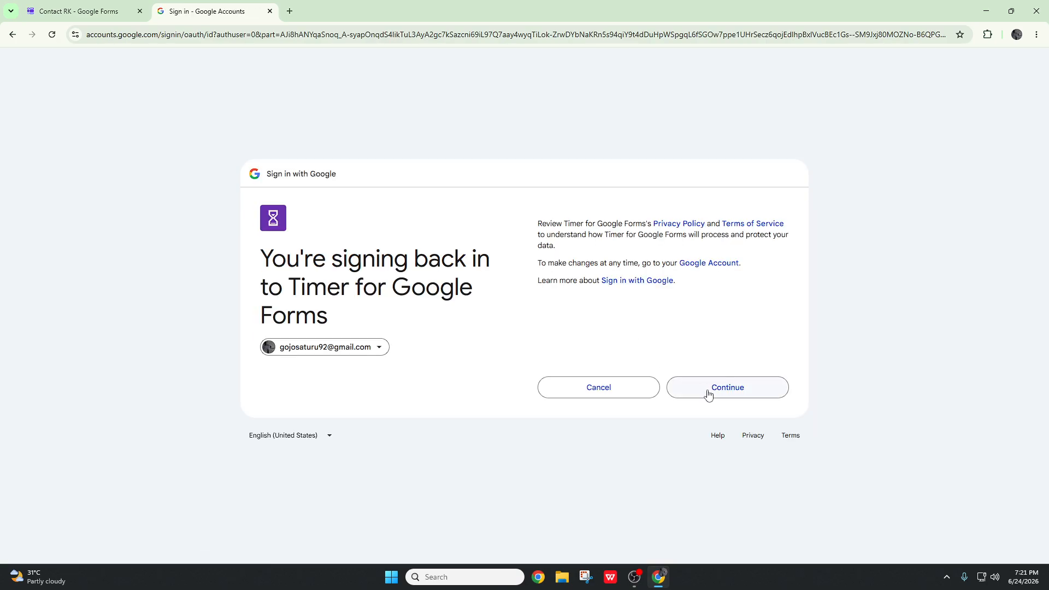
left_click(708, 394)
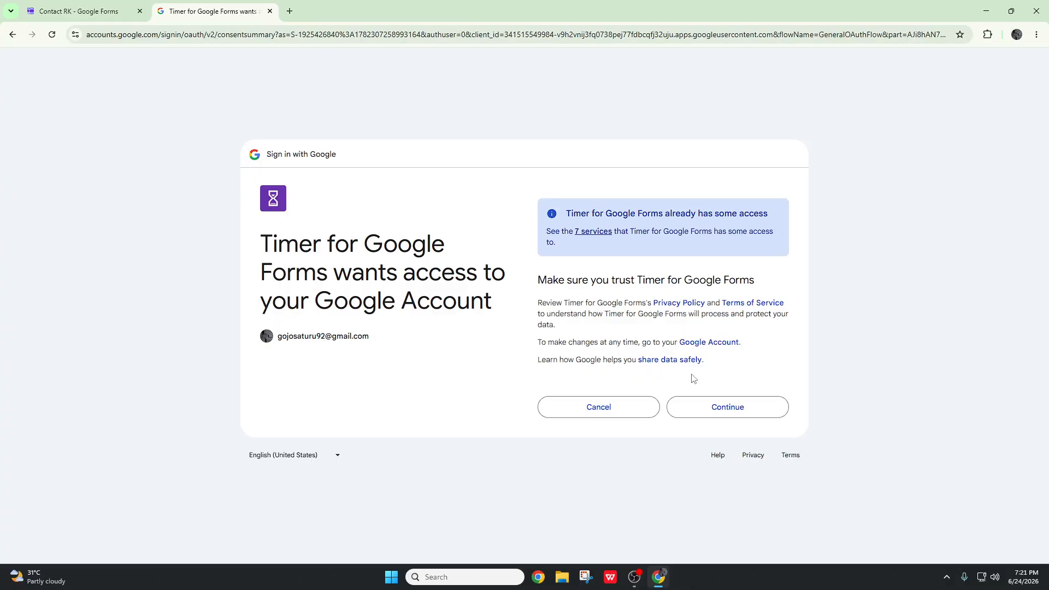
left_click(708, 408)
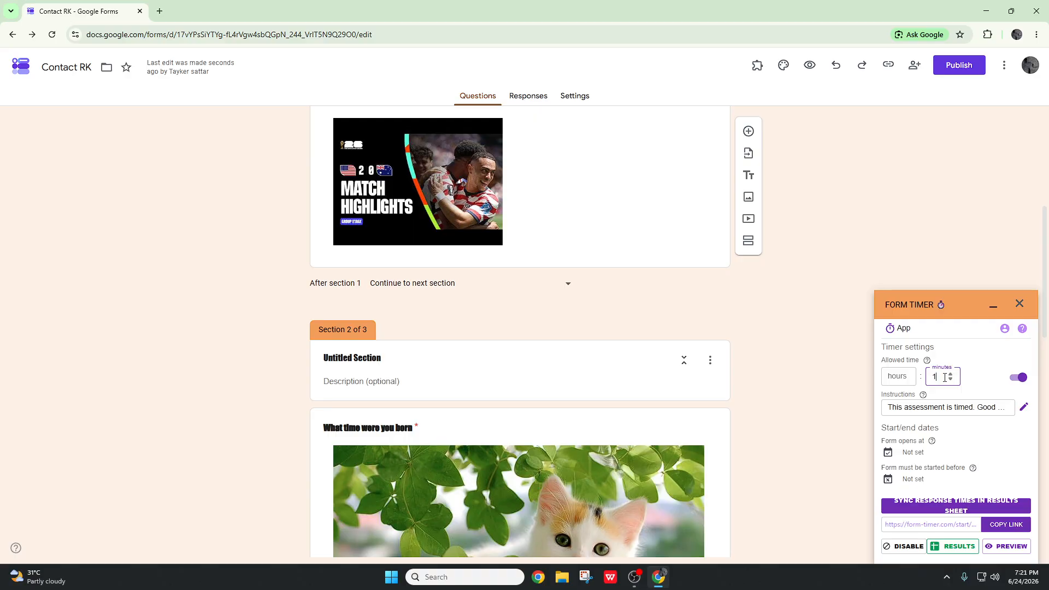
Set the form's allowed time to 1 minute and shorten the timer instructions to "Good Luck.".
left_click(979, 373)
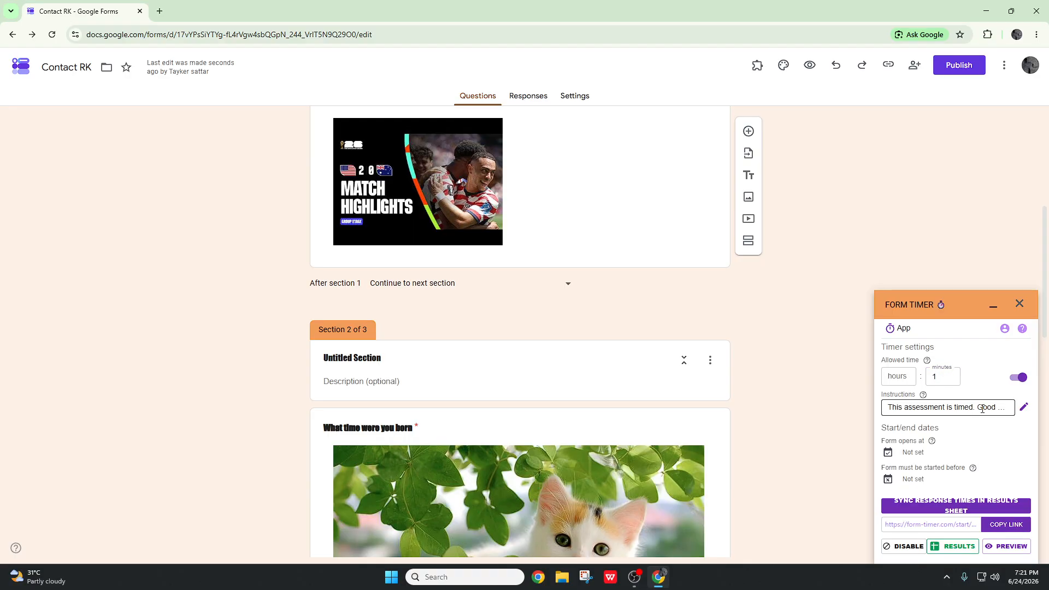
left_click_drag(978, 407, 840, 408)
key("BackSpace")
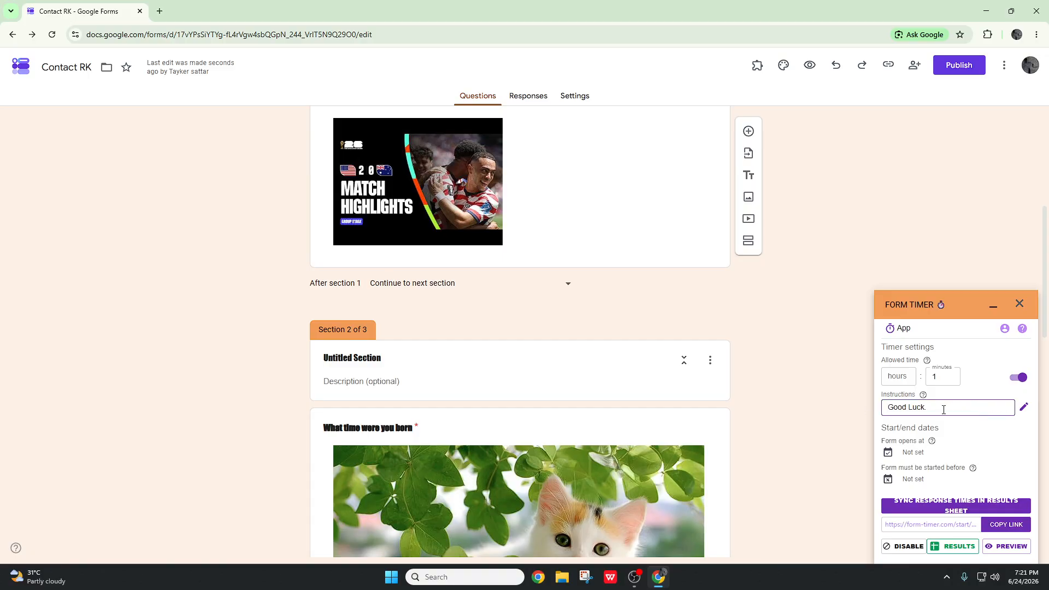
Try to set the form's opening date in the timer settings and decline the Pro upgrade.
left_click(911, 458)
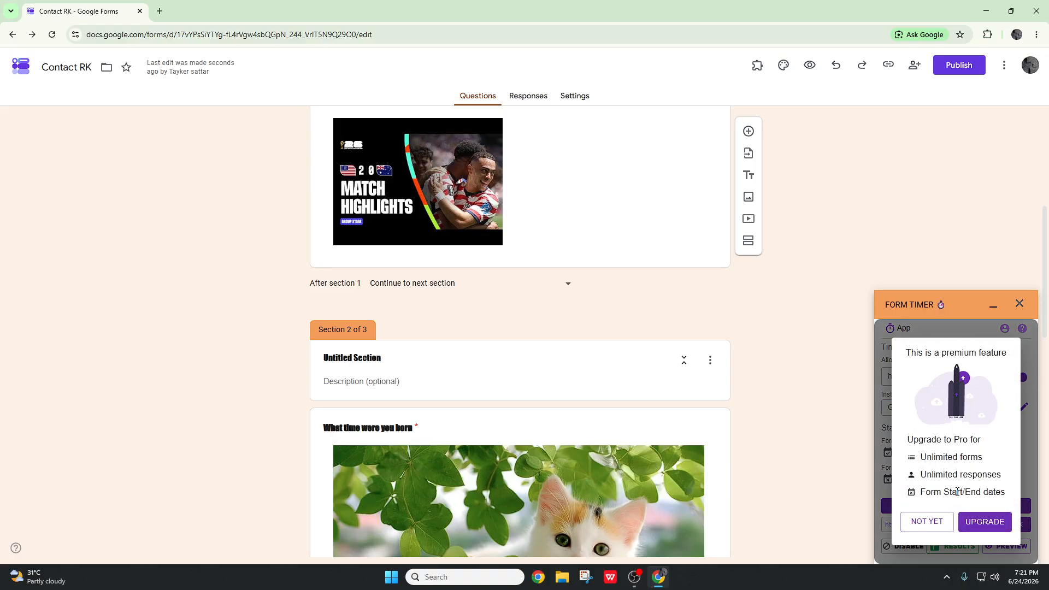
left_click(945, 517)
left_click(914, 460)
left_click(879, 458)
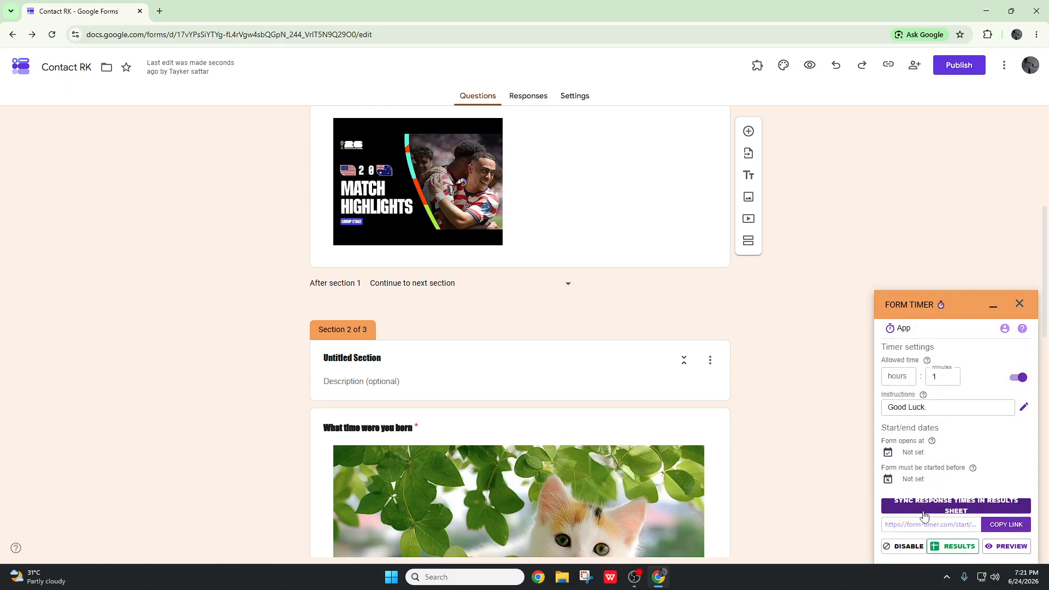
Preview the timed form, enter the respondent's name, start it to check the countdown, and close the preview.
left_click(992, 548)
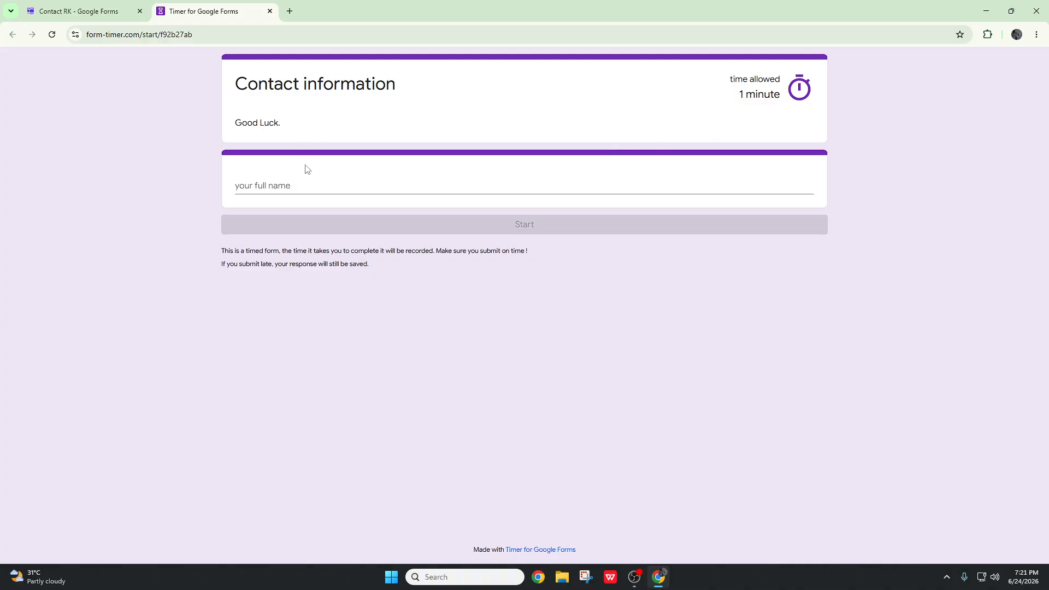
left_click(316, 185)
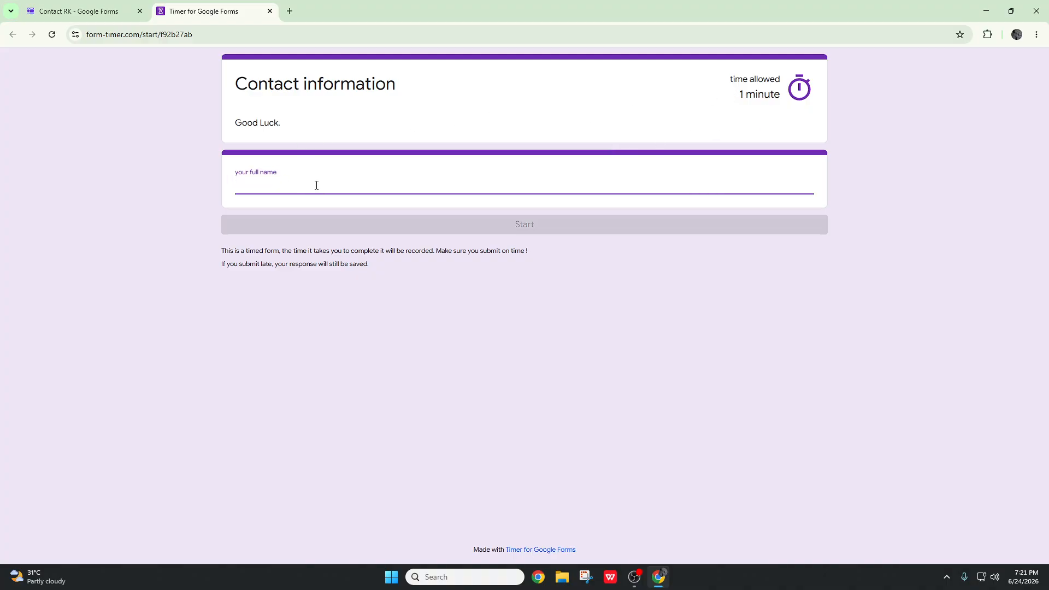
type("Rookei")
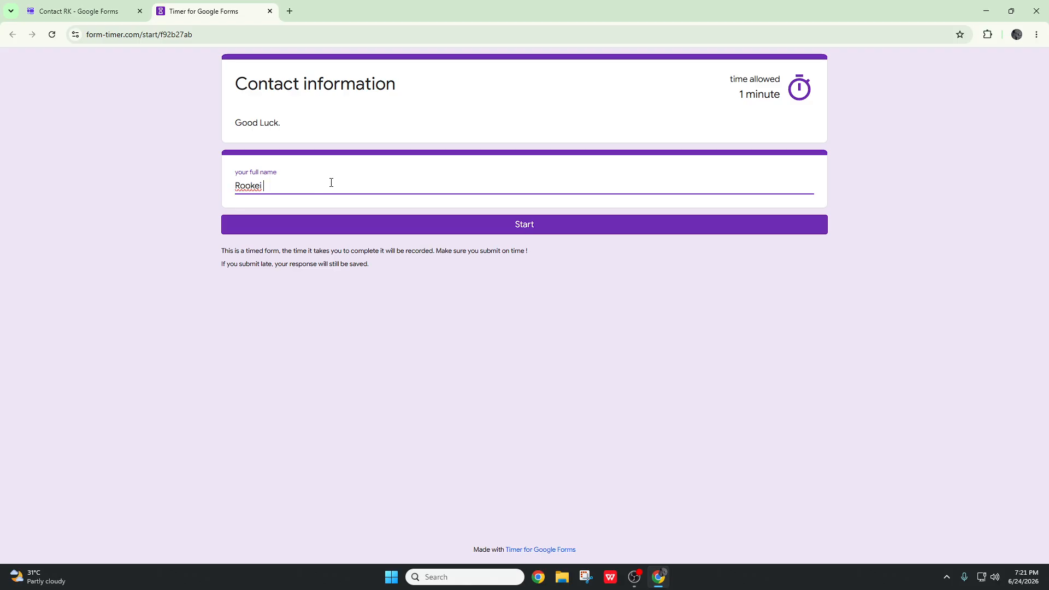
left_click(375, 223)
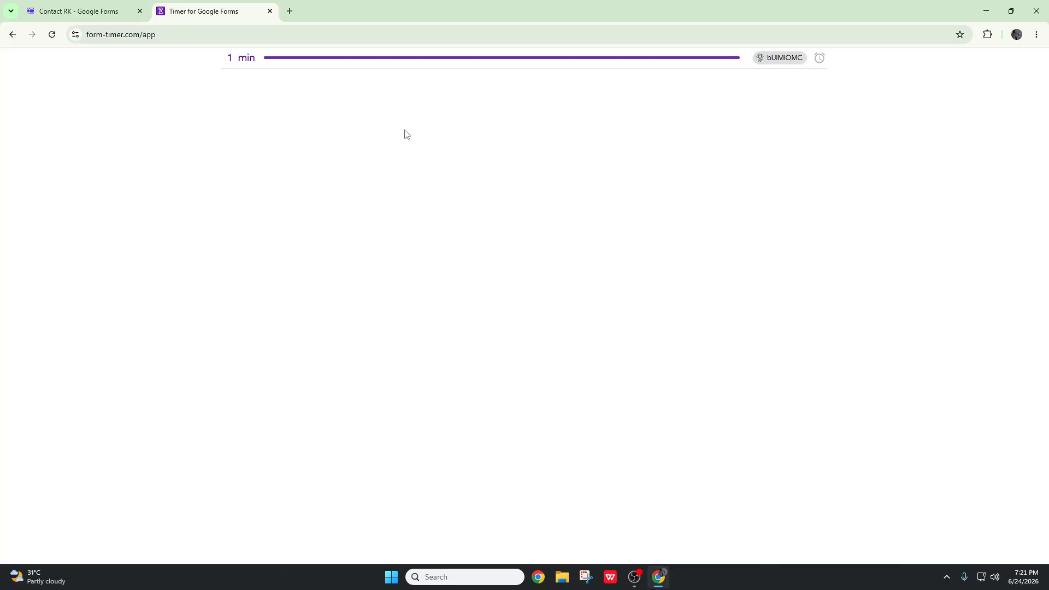
left_click_drag(219, 61, 254, 64)
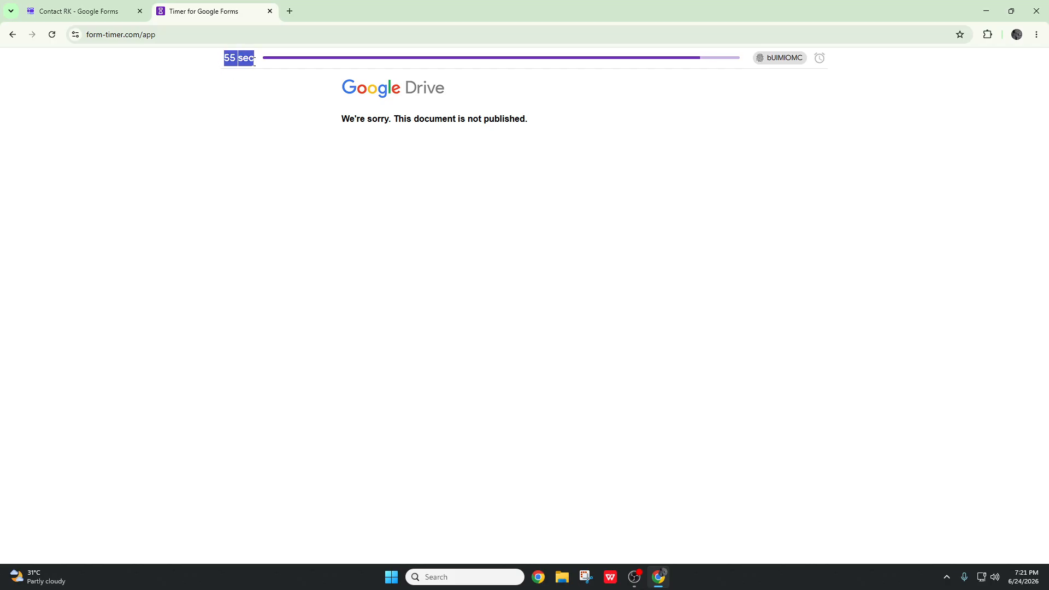
left_click(270, 11)
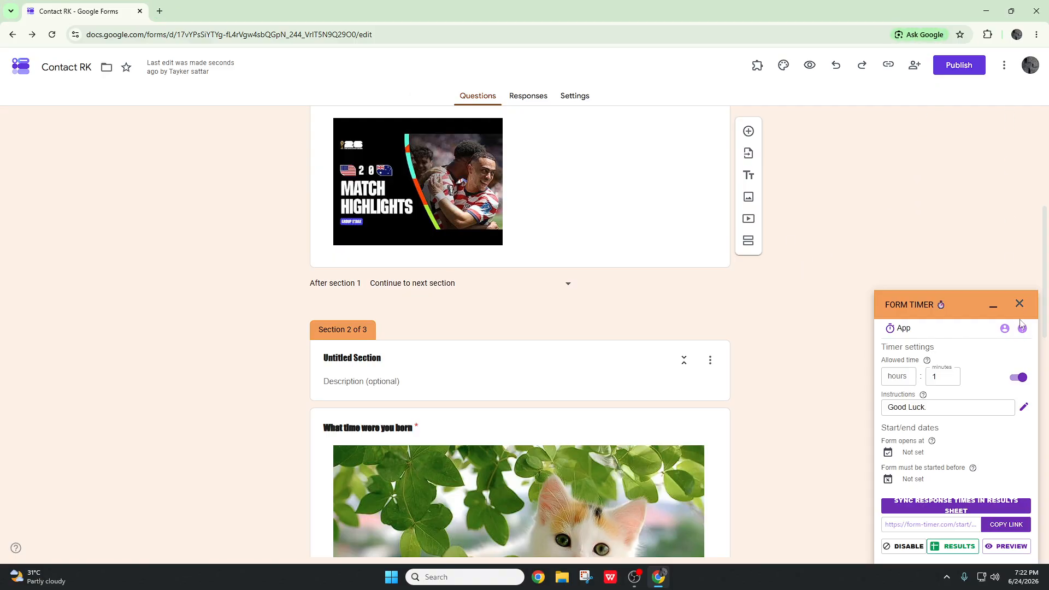
Close the form timer add-on window and look over the form's questions.
left_click(1020, 304)
left_click(1004, 65)
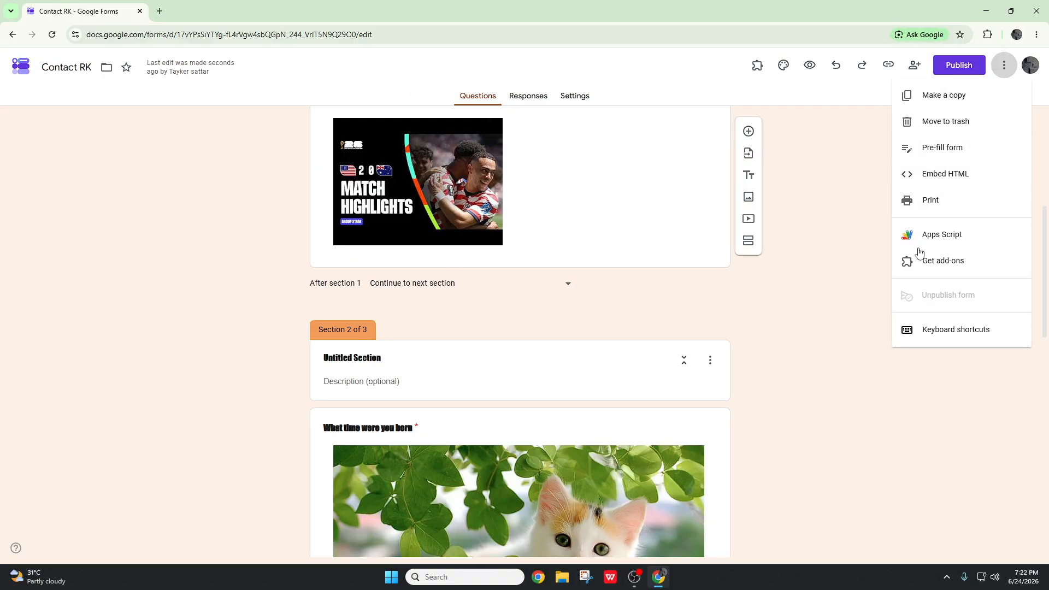
left_click(868, 305)
scroll(879, 333, "down", 13)
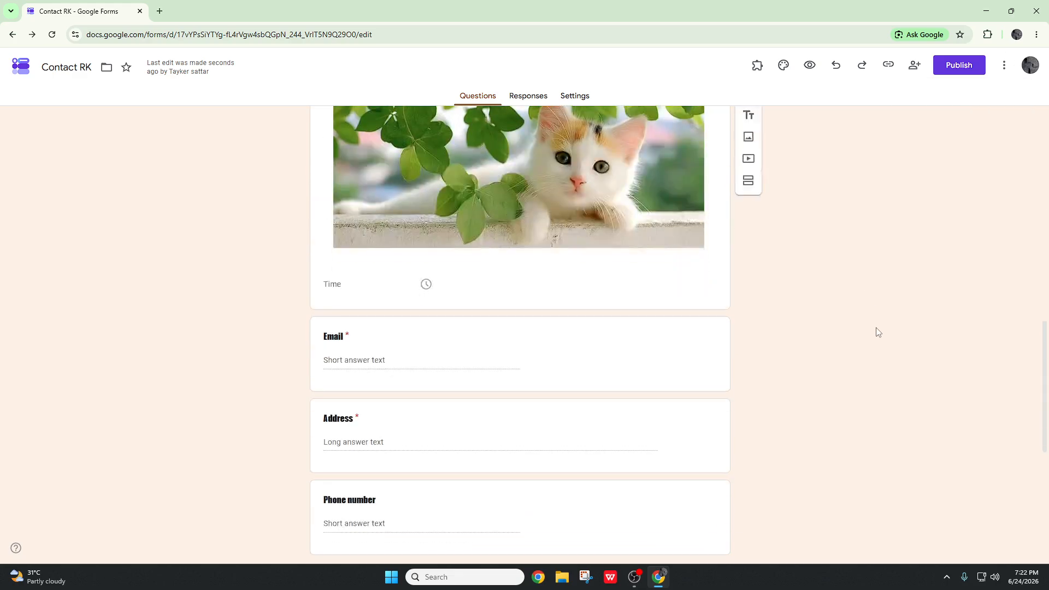
scroll(879, 333, "up", 11)
scroll(878, 332, "up", 8)
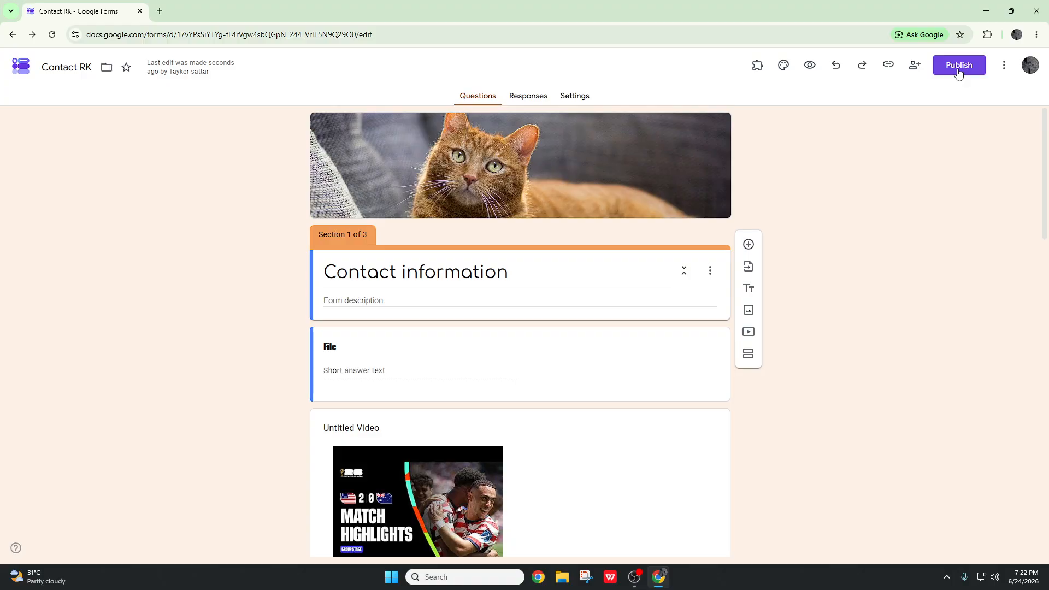
Check the form's collected responses, then examine the response settings and the available email collection options.
left_click(527, 98)
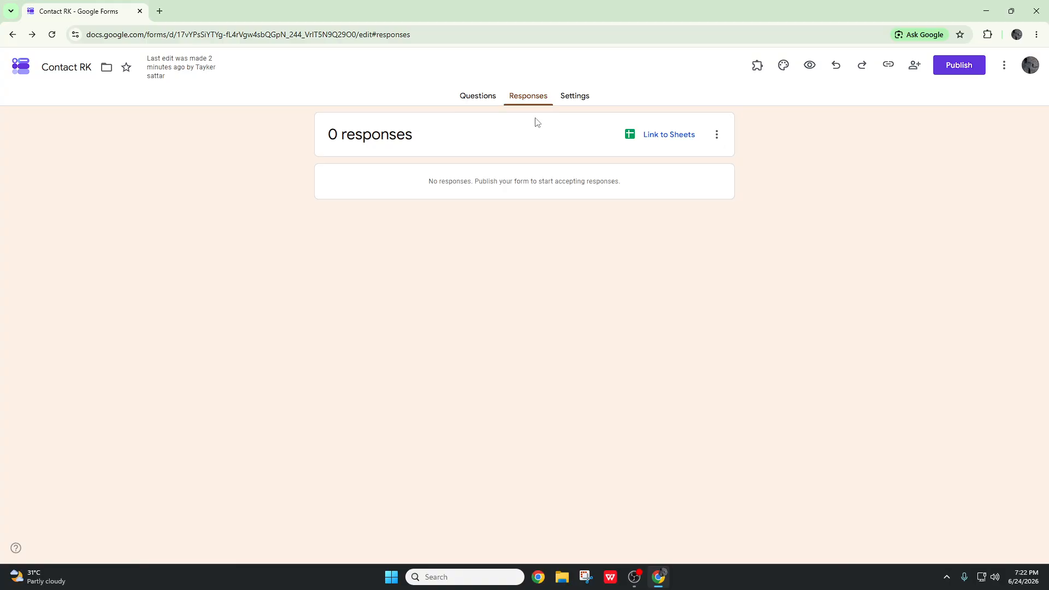
left_click(572, 98)
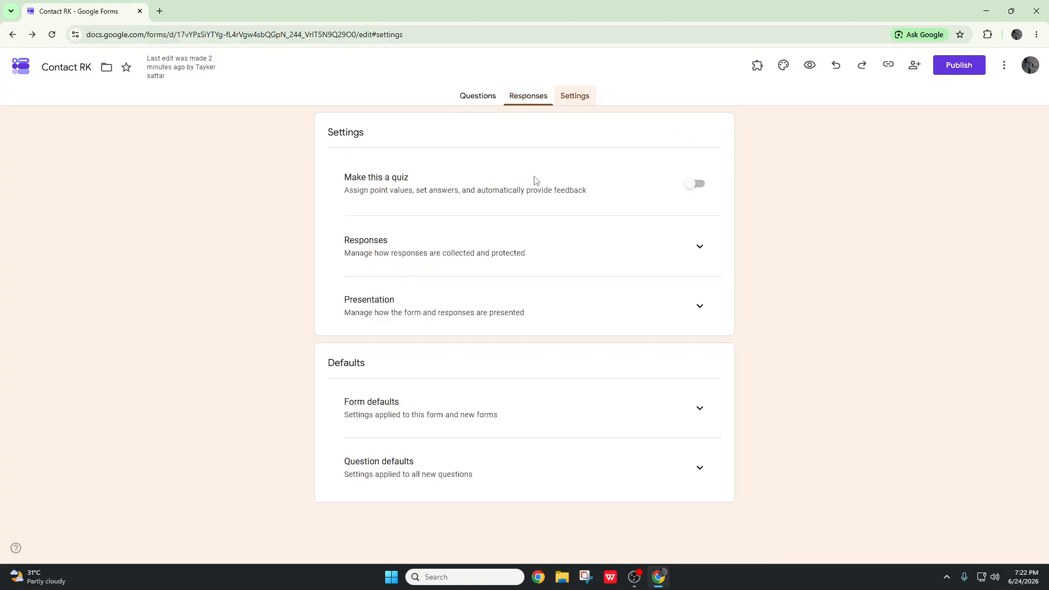
left_click(701, 247)
scroll(546, 262, "down", 1)
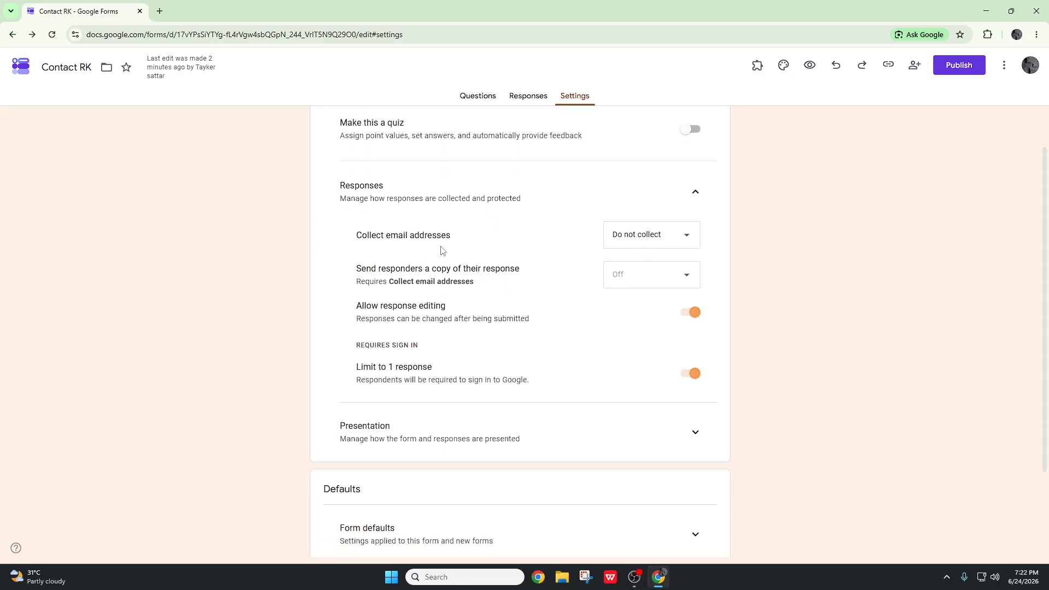
left_click(631, 241)
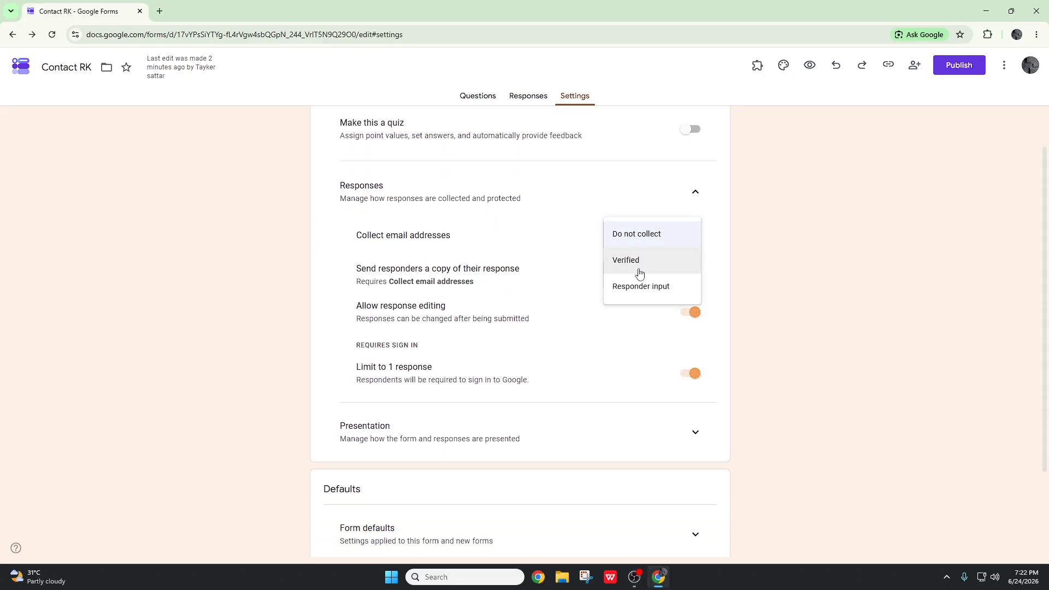
left_click(558, 267)
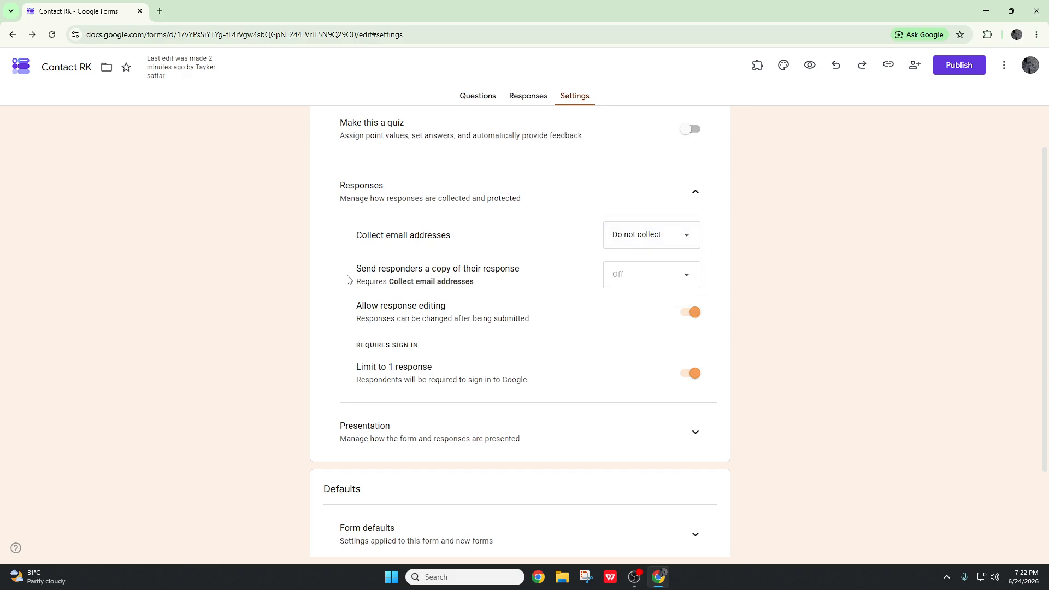
scroll(527, 304, "down", 1)
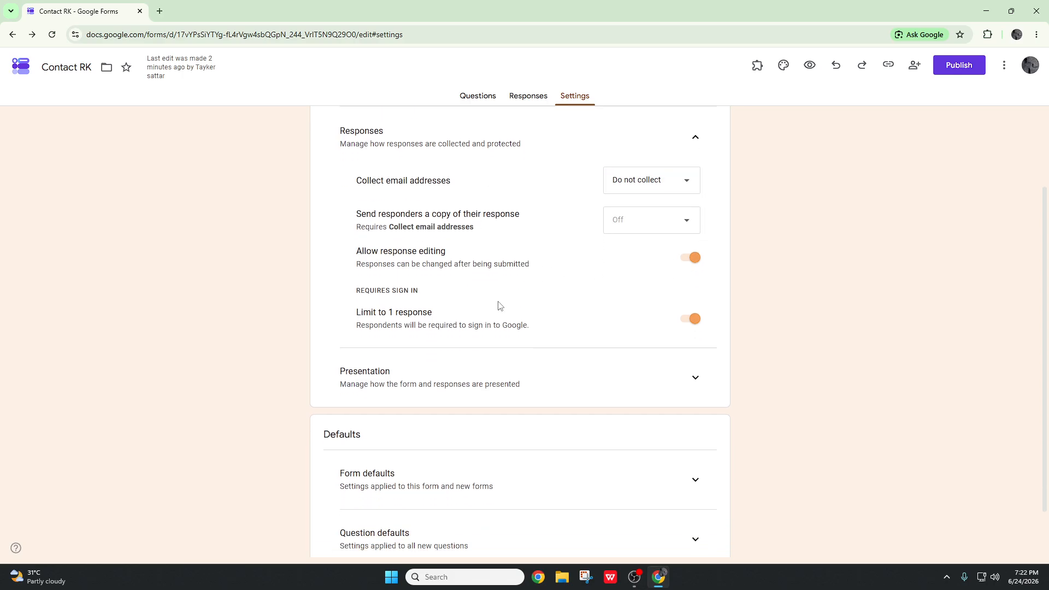
Switch response editing and the 1-response limit off and back on.
left_click(694, 259)
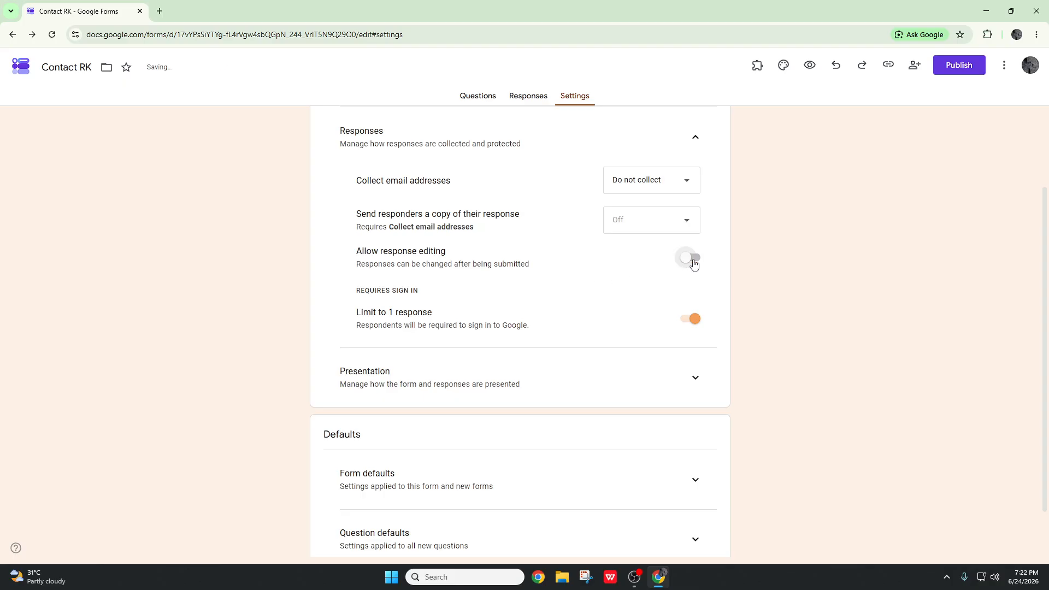
left_click(693, 260)
scroll(560, 290, "down", 1)
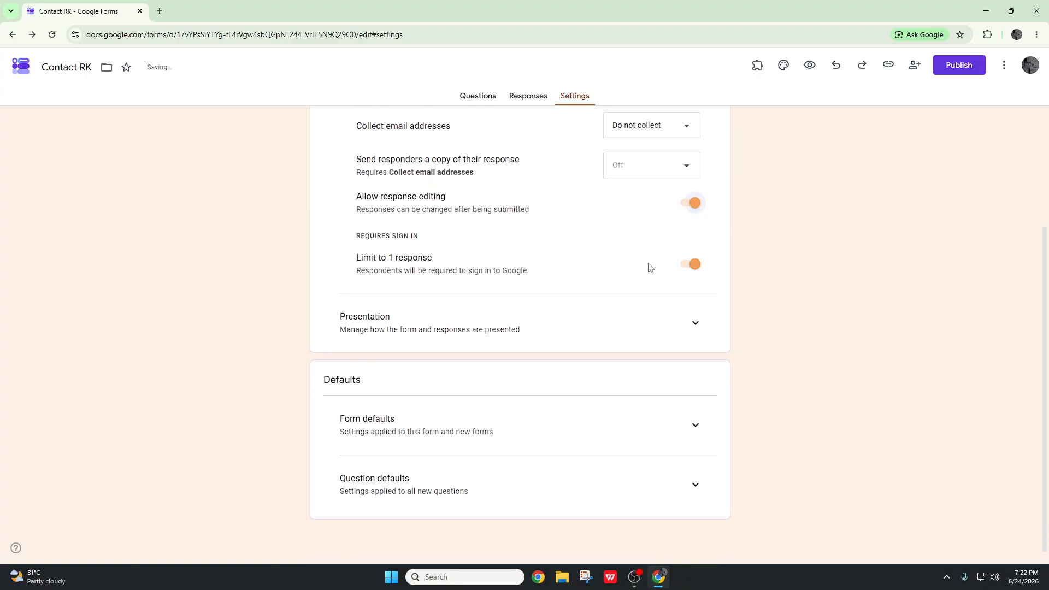
left_click(693, 264)
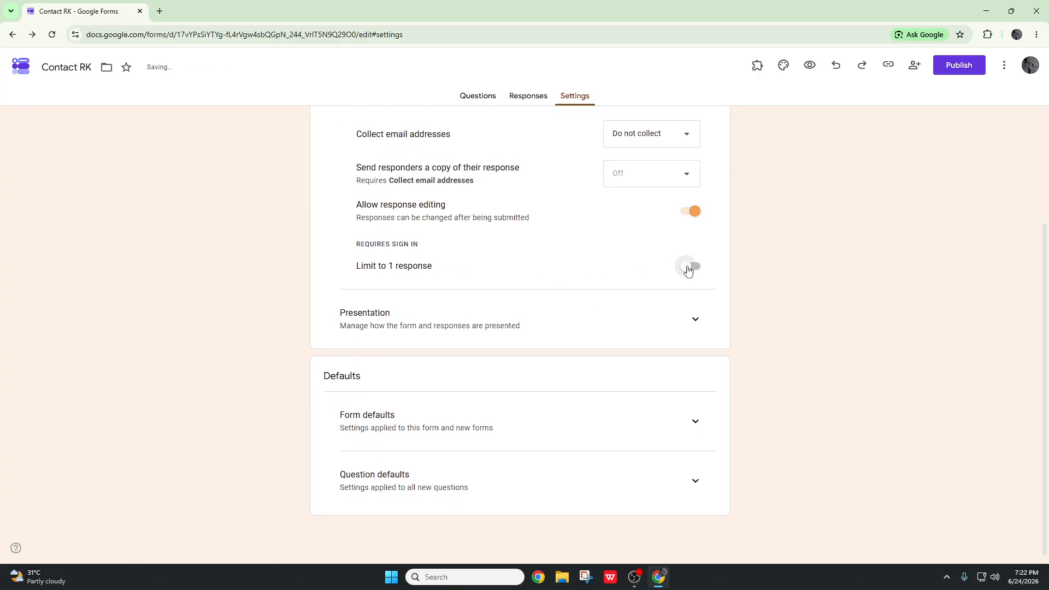
left_click(688, 269)
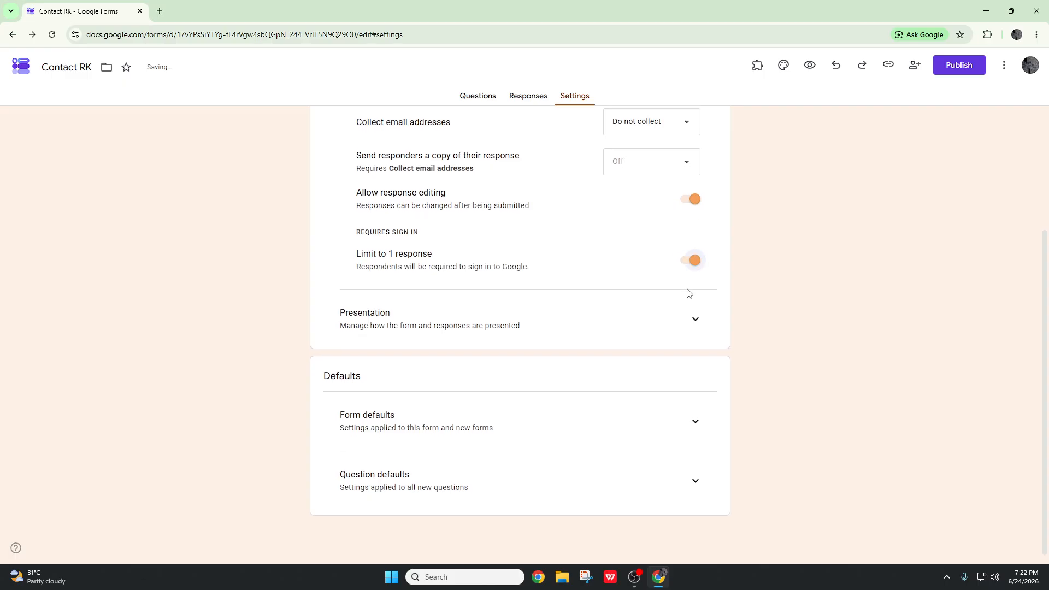
Enable the progress bar and shuffled question order in the form's presentation settings.
left_click(691, 325)
scroll(600, 330, "down", 2)
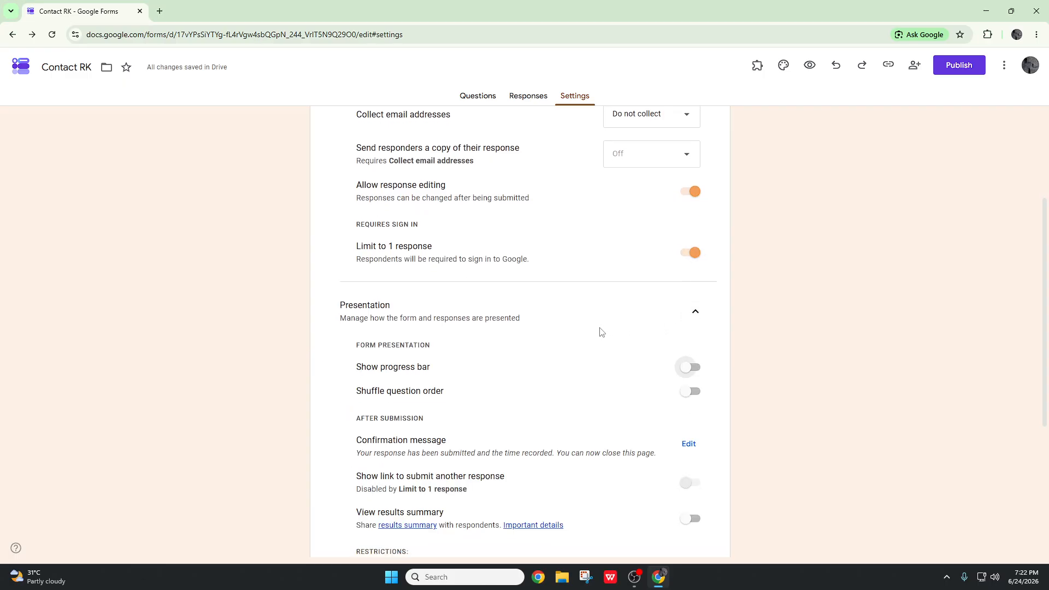
left_click(691, 270)
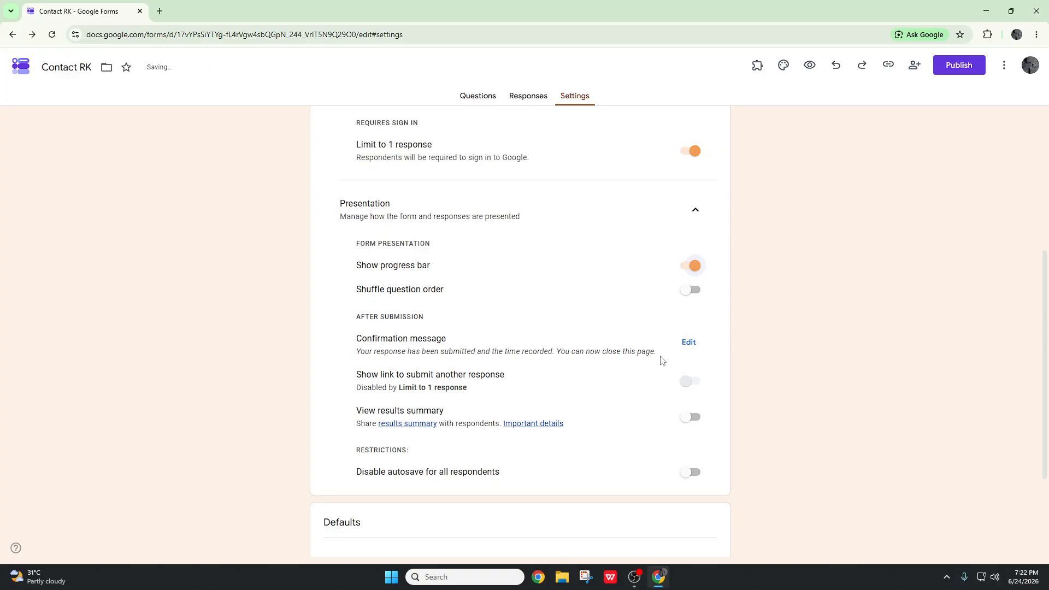
scroll(663, 353, "down", 1)
left_click(695, 236)
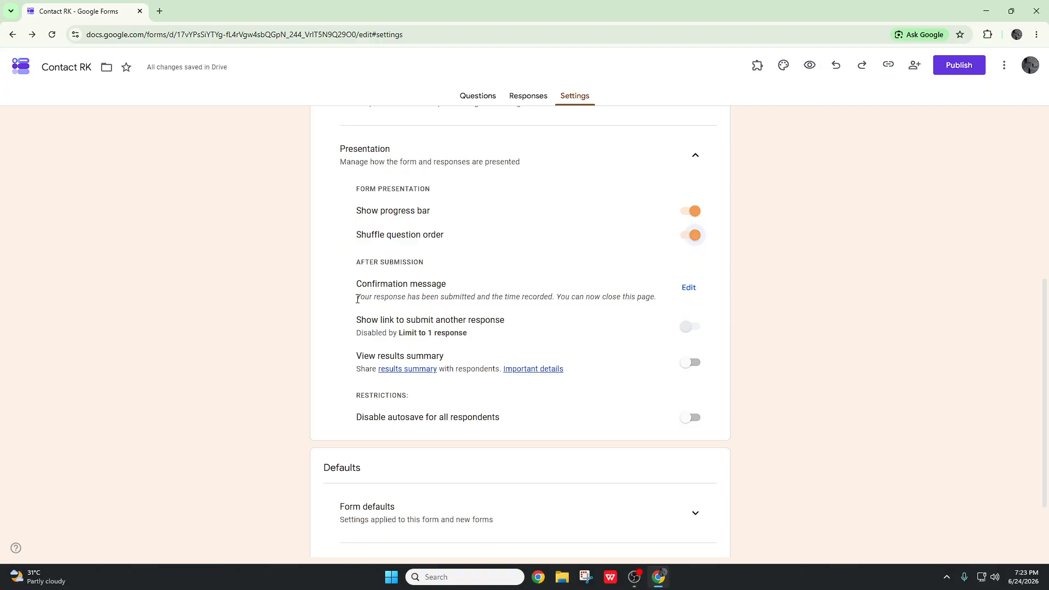
Replace the form's confirmation message with "Thank you" and save it.
left_click_drag(358, 298, 659, 298)
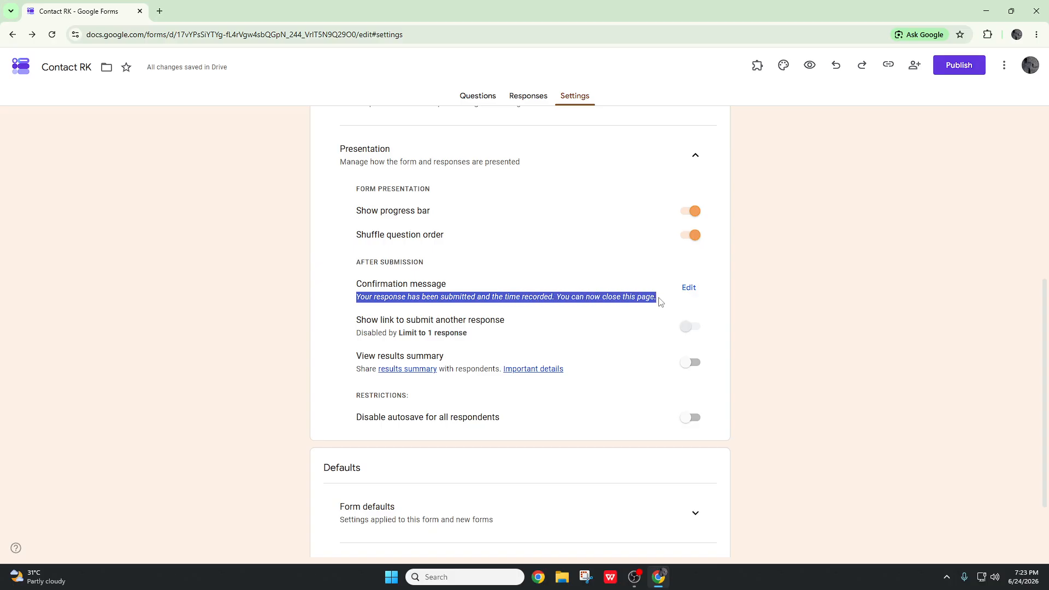
left_click(690, 288)
key("ctrl+a")
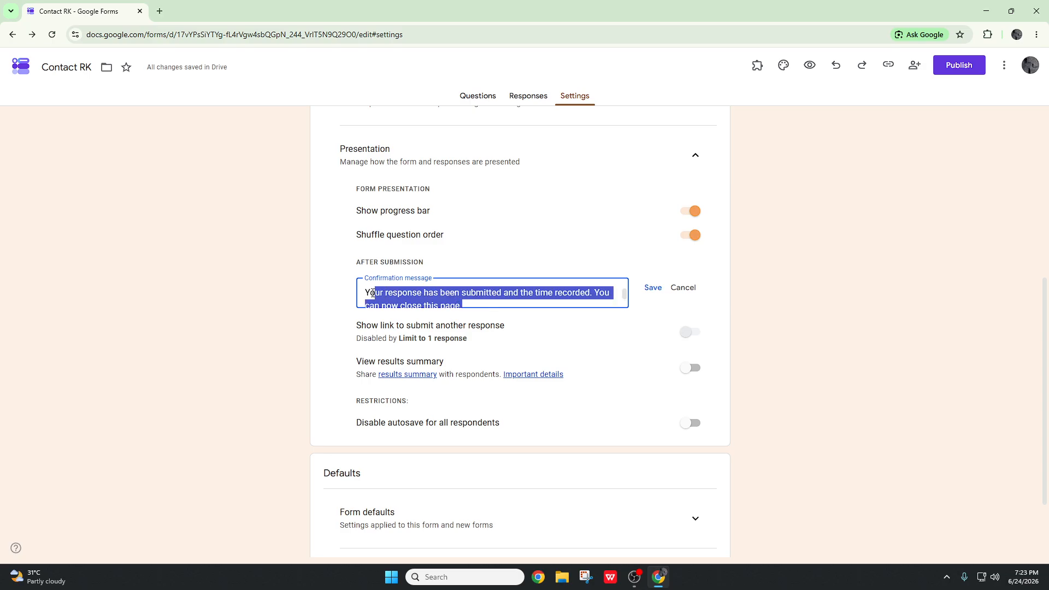
key("BackSpace")
type("Thank ")
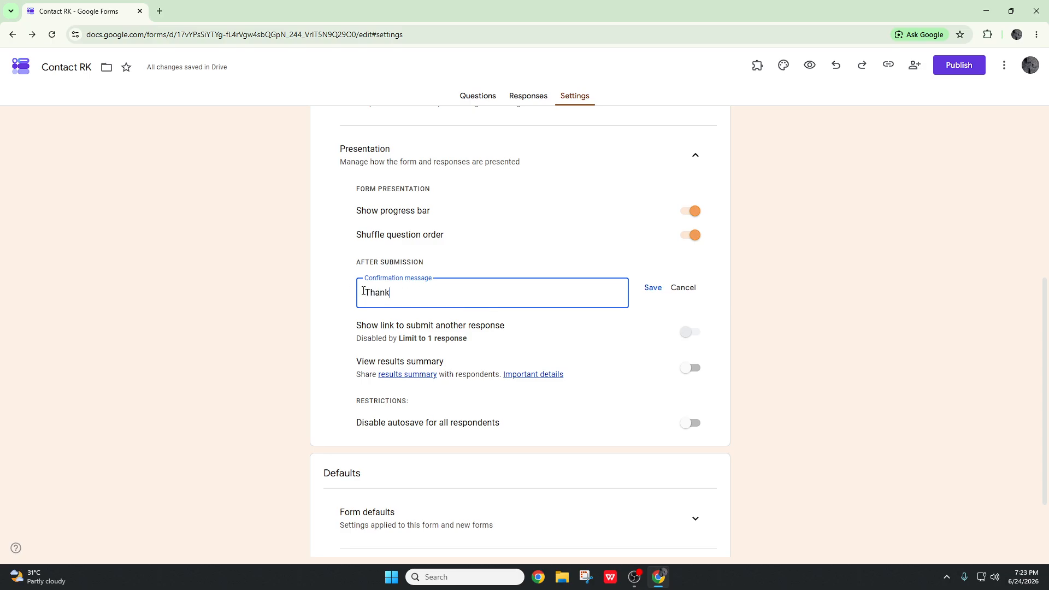
type("you")
left_click(656, 294)
Allow respondents to view the results summary after submission.
scroll(454, 337, "down", 1)
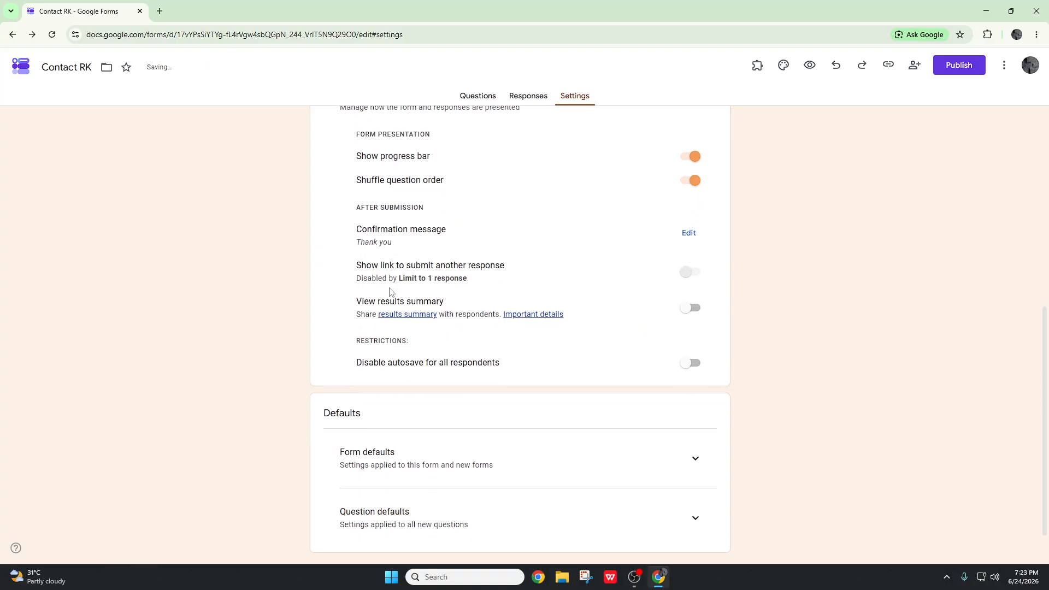
left_click(693, 310)
scroll(421, 377, "down", 1)
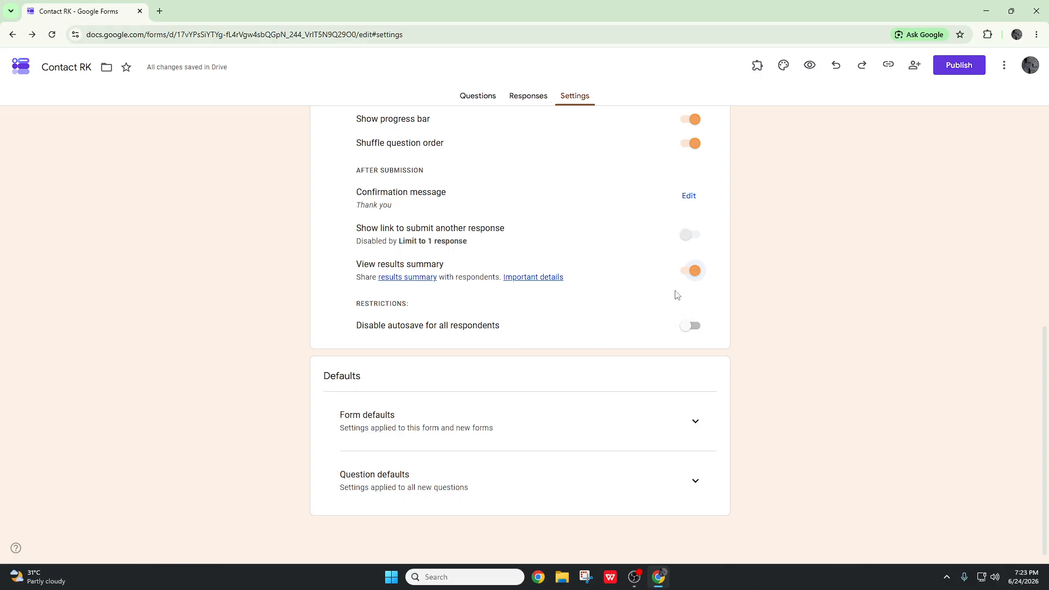
scroll(549, 145, "up", 8)
scroll(629, 415, "down", 8)
Try the Verified option for collecting email addresses by default, and return it to Do not collect.
left_click(685, 427)
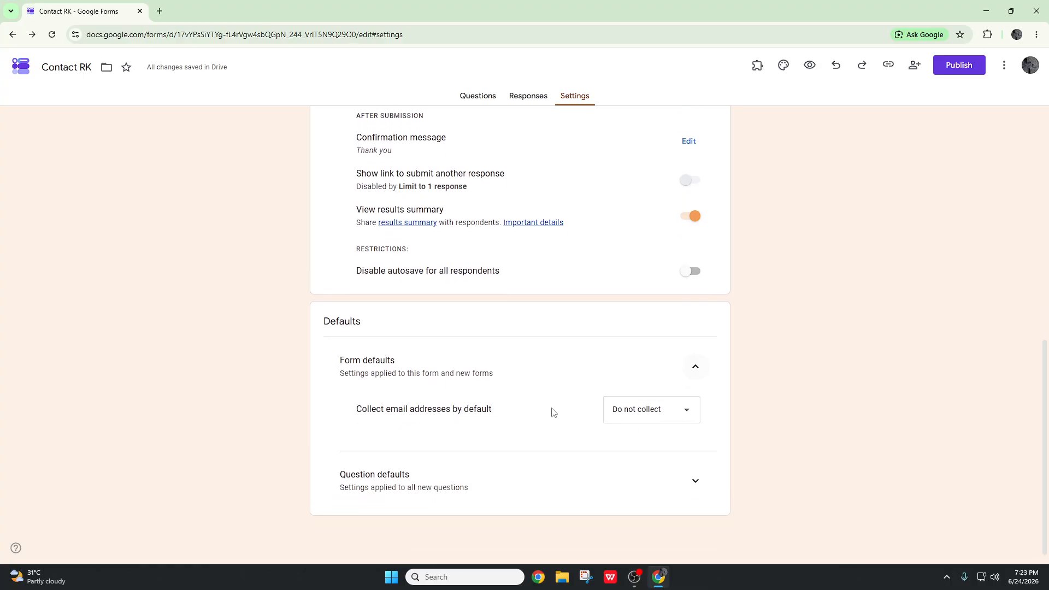
left_click(634, 415)
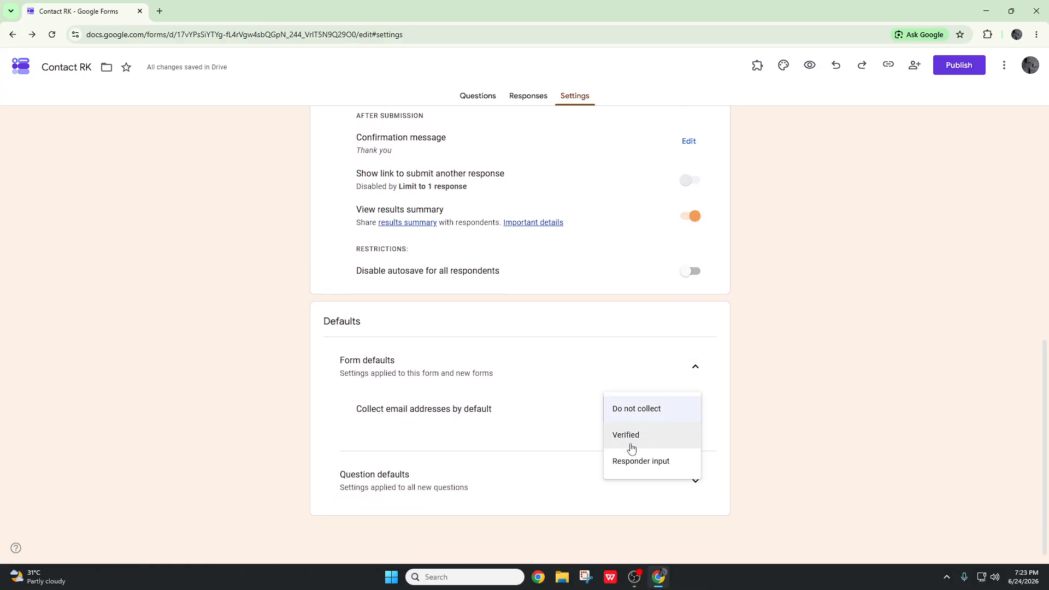
left_click(629, 444)
left_click(647, 425)
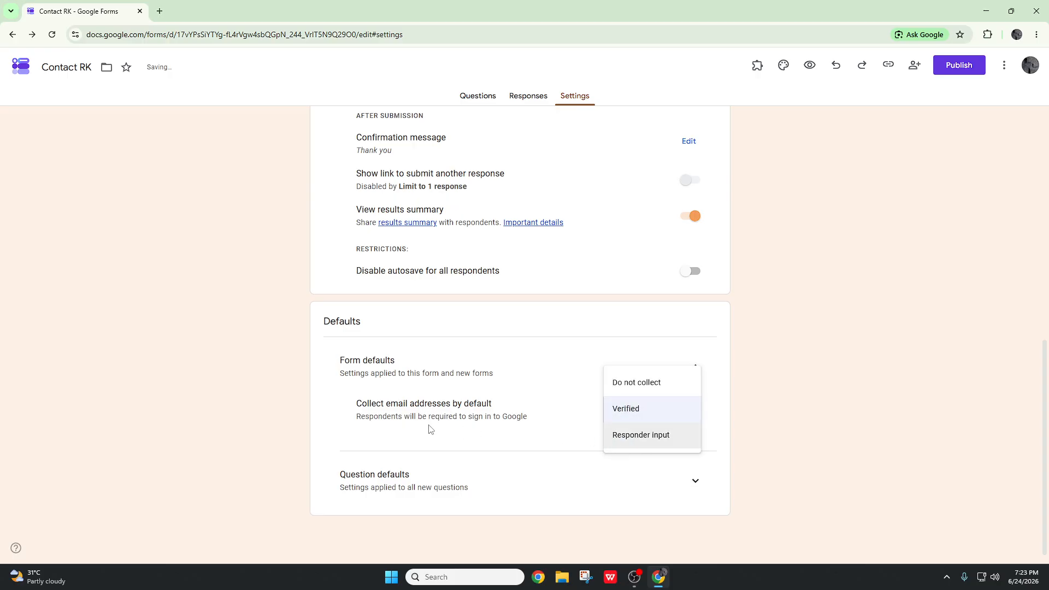
left_click_drag(449, 418, 531, 419)
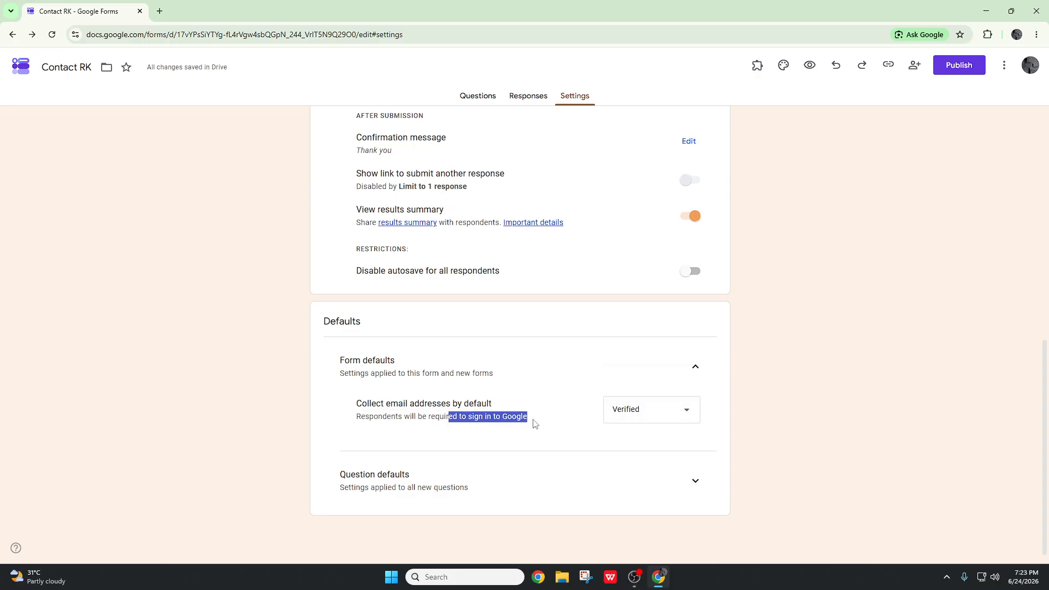
left_click(533, 420)
left_click(633, 417)
key("Up")
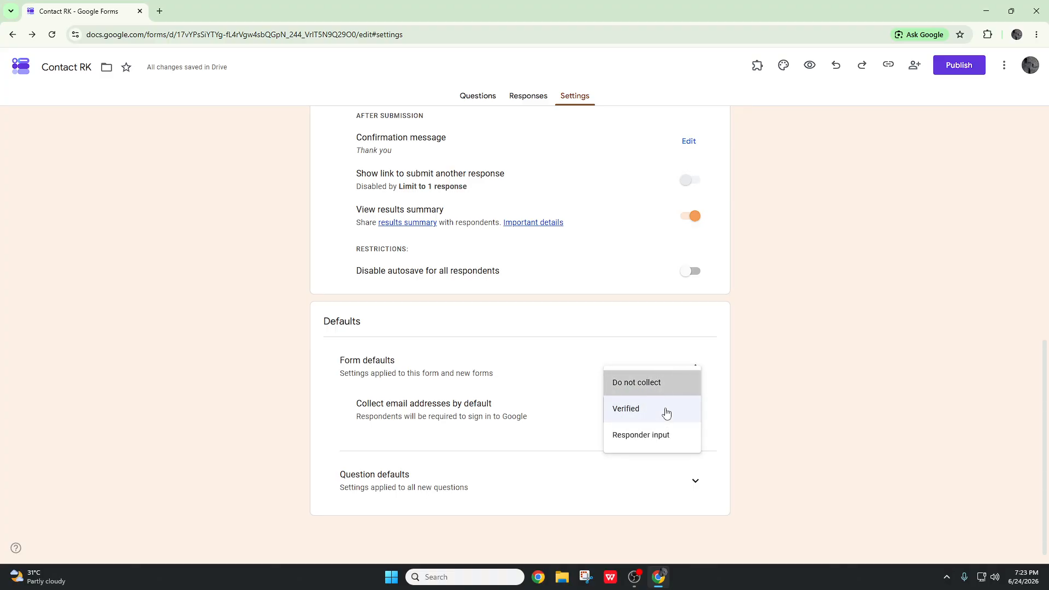
key("Return")
Make questions required by default and check the form's existing questions.
left_click(697, 480)
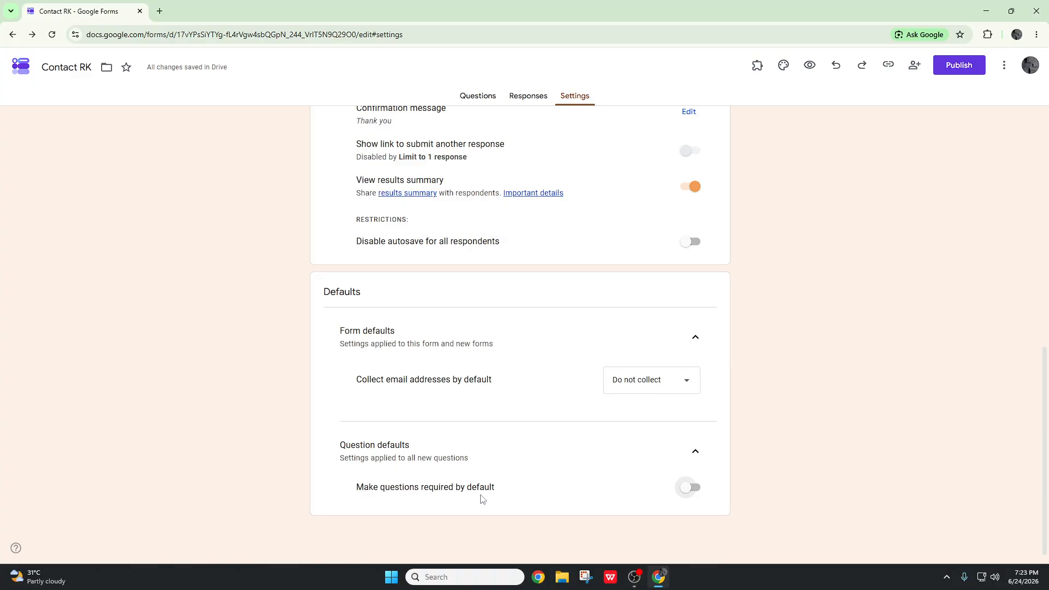
left_click(691, 488)
scroll(678, 489, "up", 1)
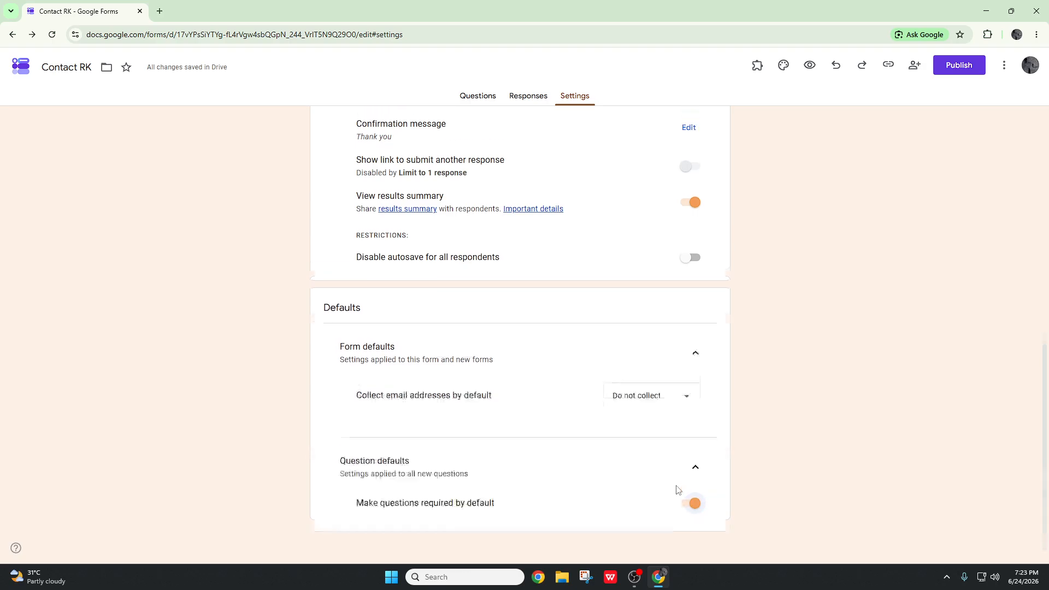
scroll(601, 328, "up", 10)
left_click(481, 99)
scroll(675, 356, "down", 10)
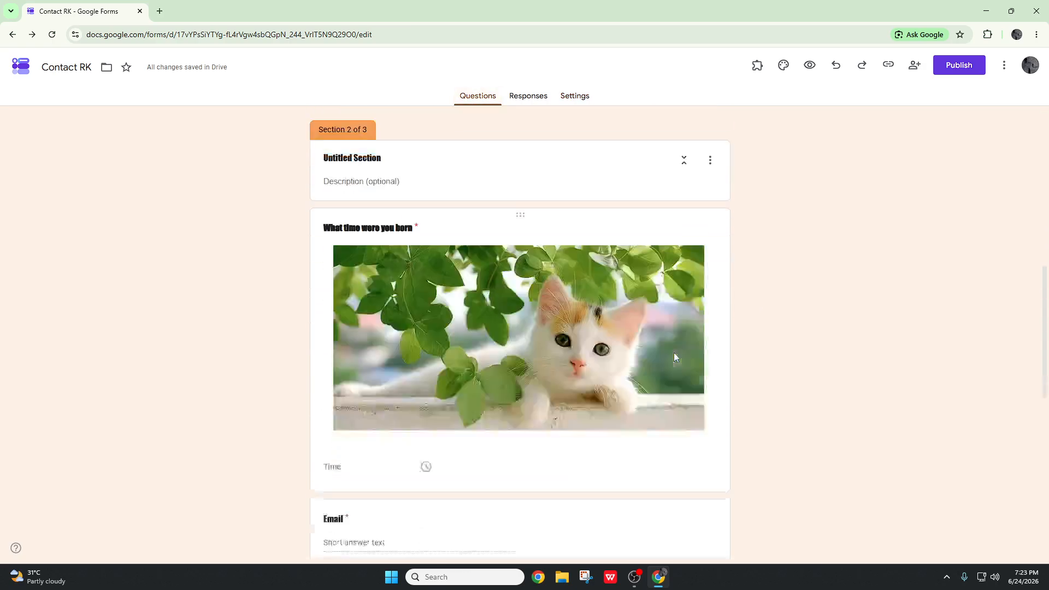
scroll(605, 276, "up", 10)
Switch off the default that makes new questions required and return to the form's questions.
left_click(574, 96)
scroll(678, 449, "down", 6)
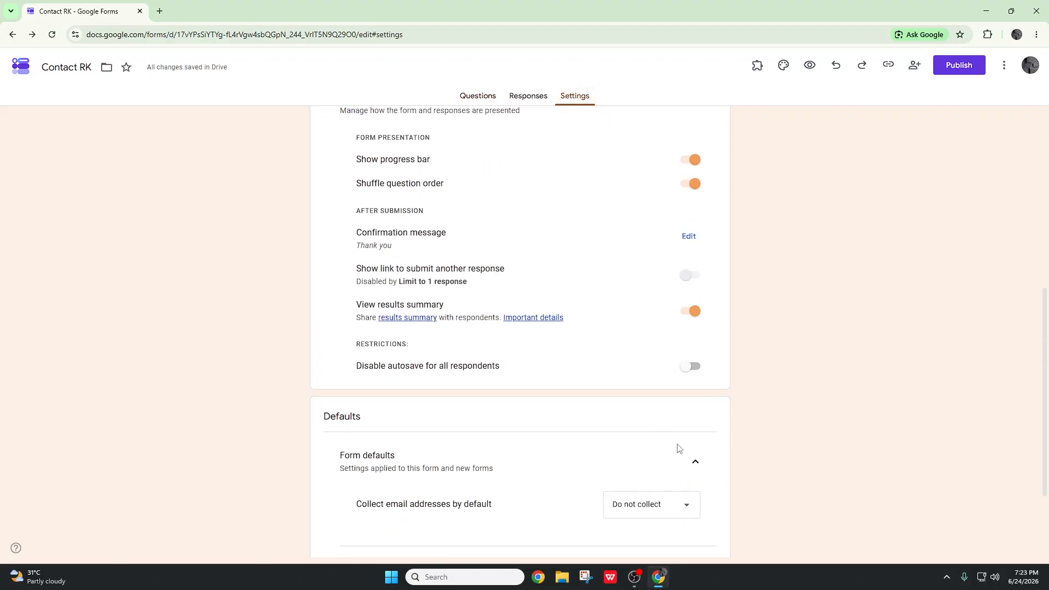
scroll(678, 448, "down", 2)
left_click(692, 488)
scroll(680, 348, "up", 6)
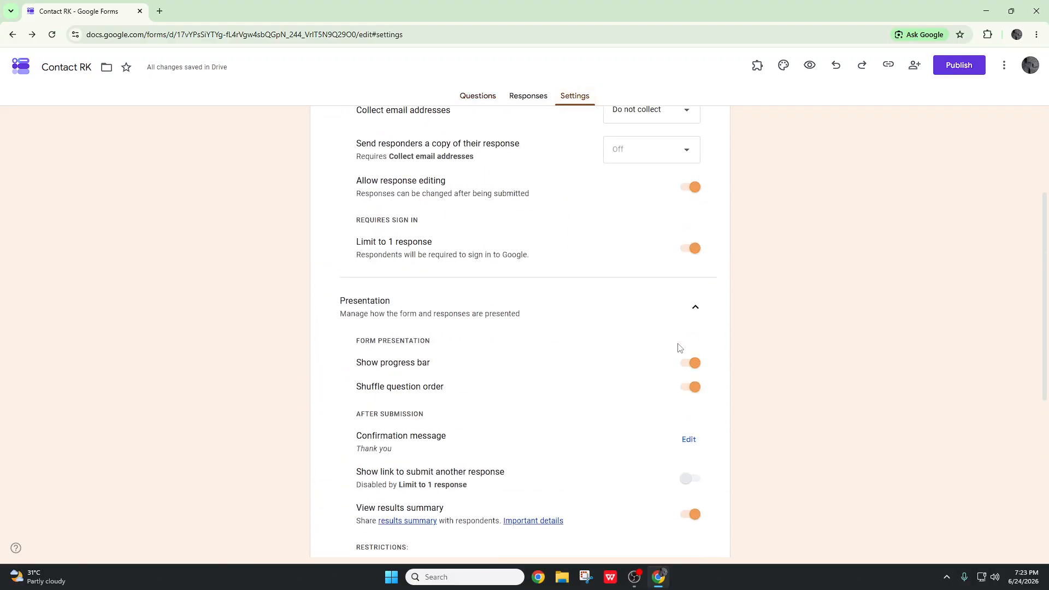
scroll(680, 348, "up", 5)
left_click(481, 98)
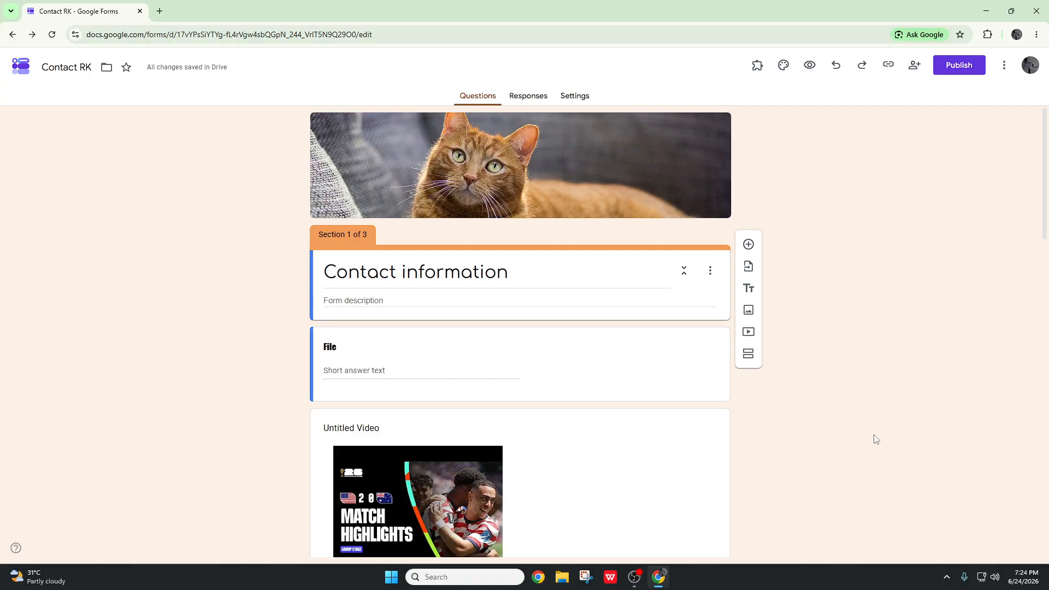
left_click(634, 577)
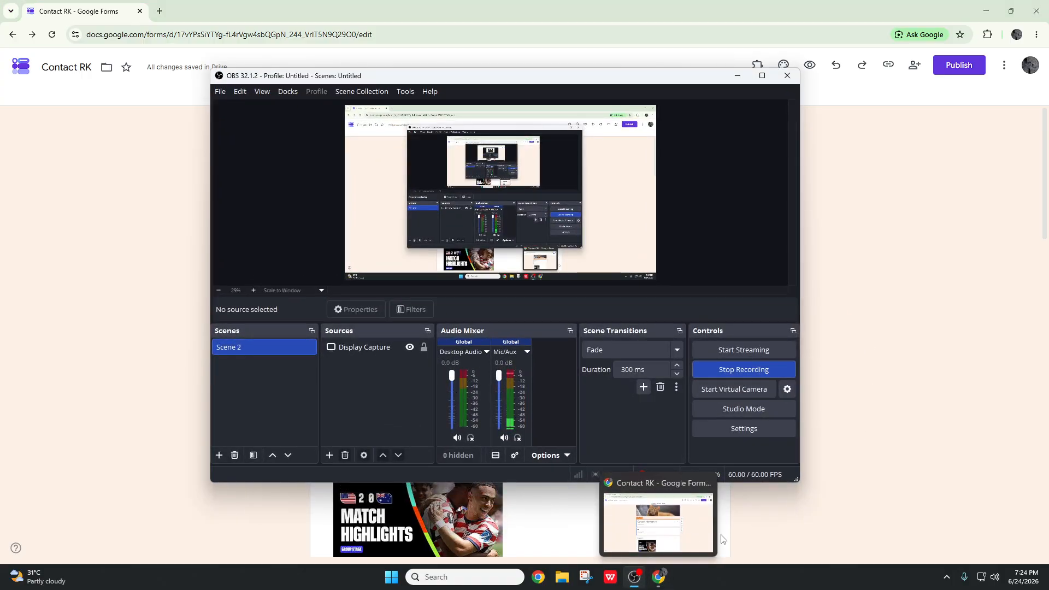